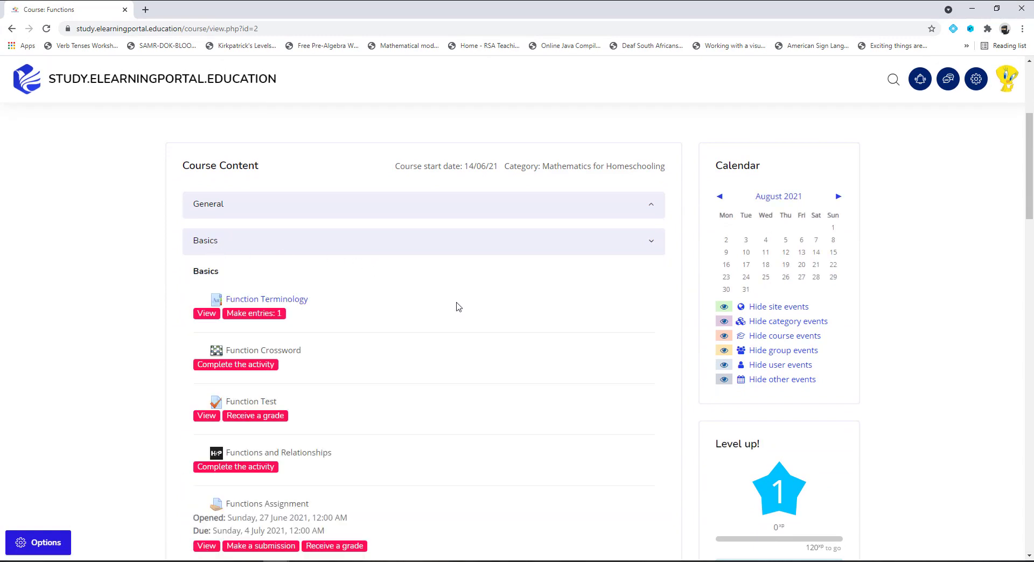
# Open the question bank of the Functions course from its full course administration page.
pyautogui.scroll(-2, 447, 294)
pyautogui.scroll(-4, 447, 293)
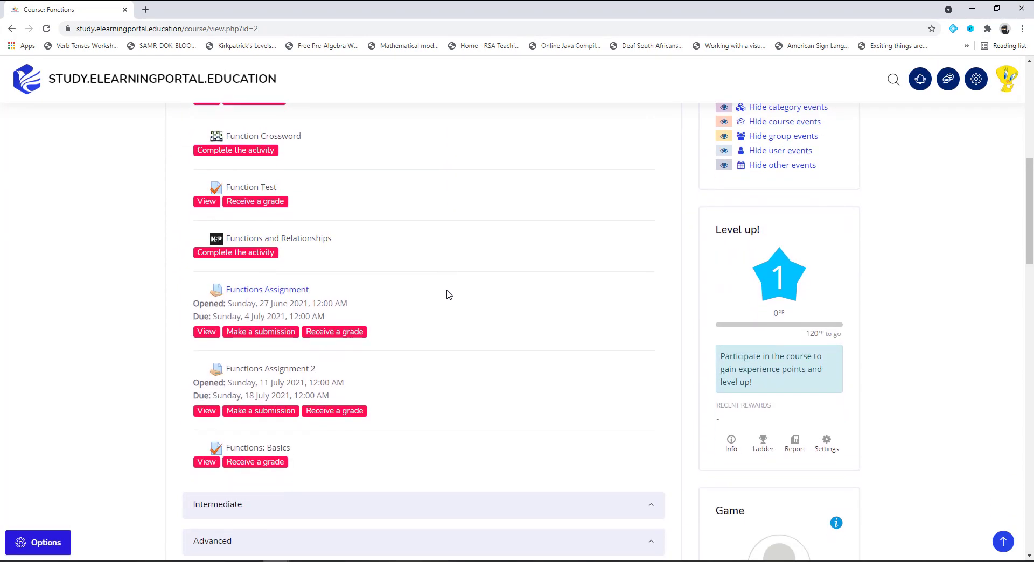
pyautogui.click(33, 542)
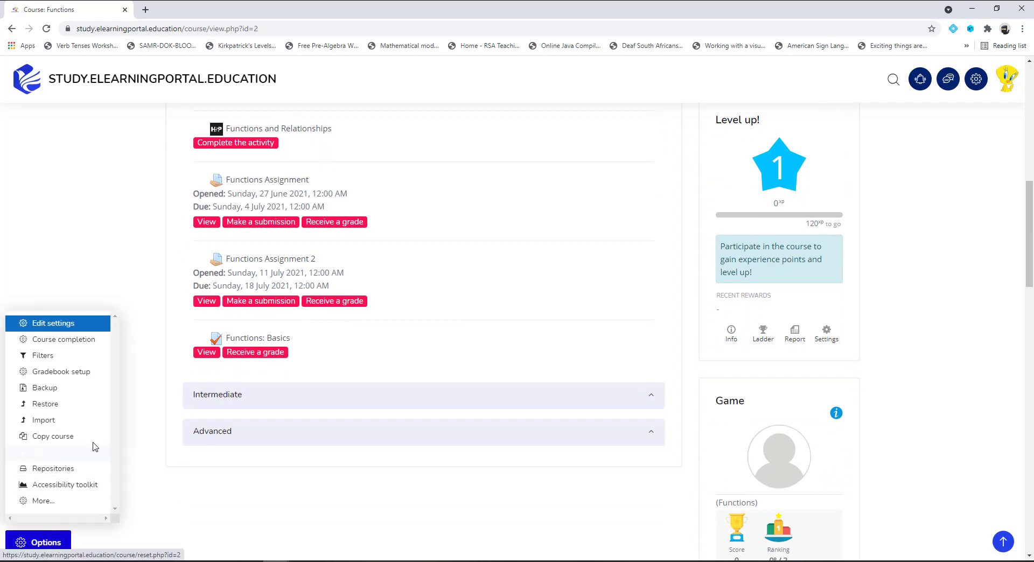
pyautogui.click(49, 500)
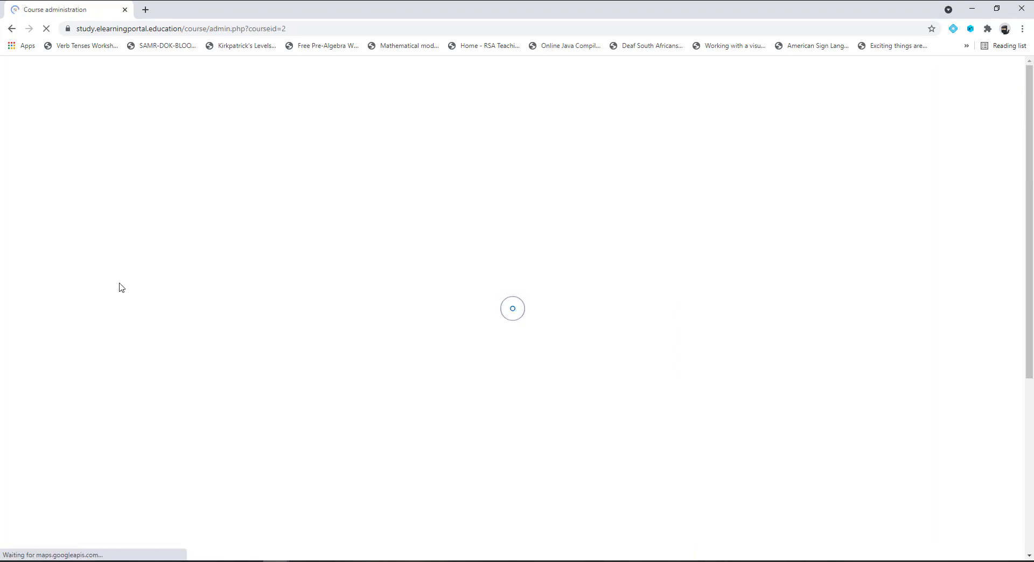
pyautogui.scroll(-2, 473, 371)
pyautogui.scroll(-3, 483, 372)
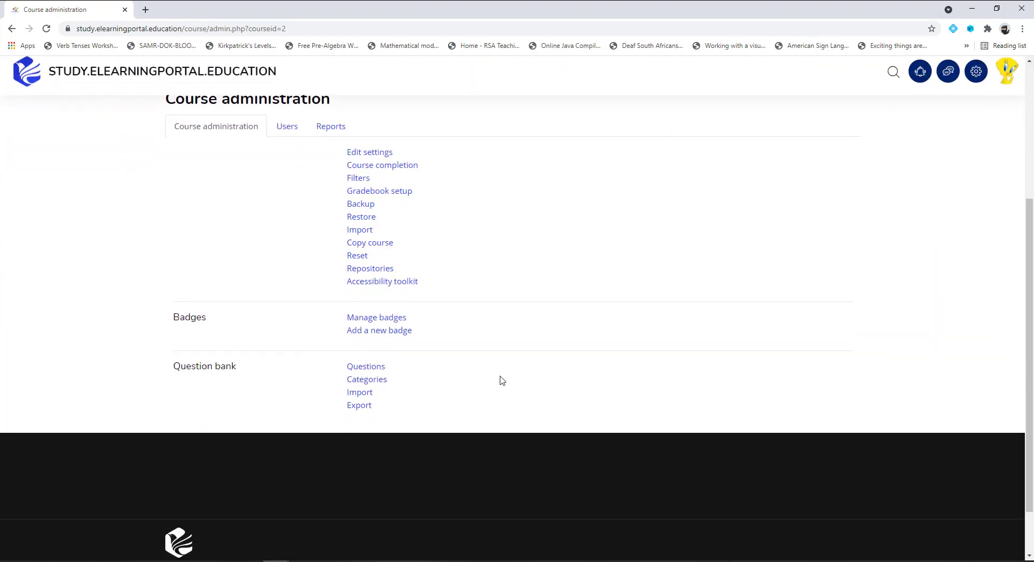
pyautogui.click(368, 354)
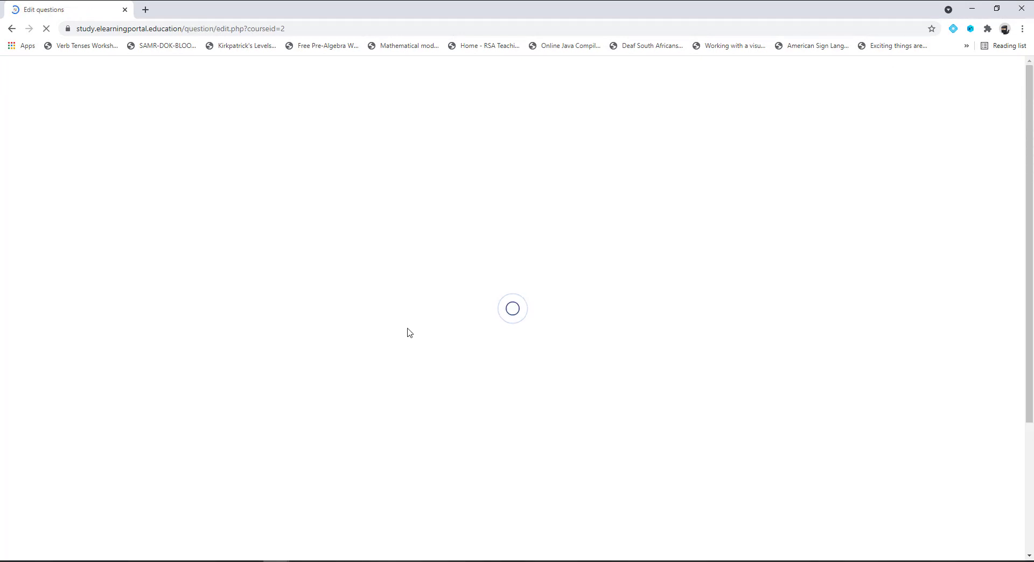
# Add a new short answer question to the Functions question bank.
pyautogui.scroll(-2, 395, 323)
pyautogui.scroll(-2, 394, 323)
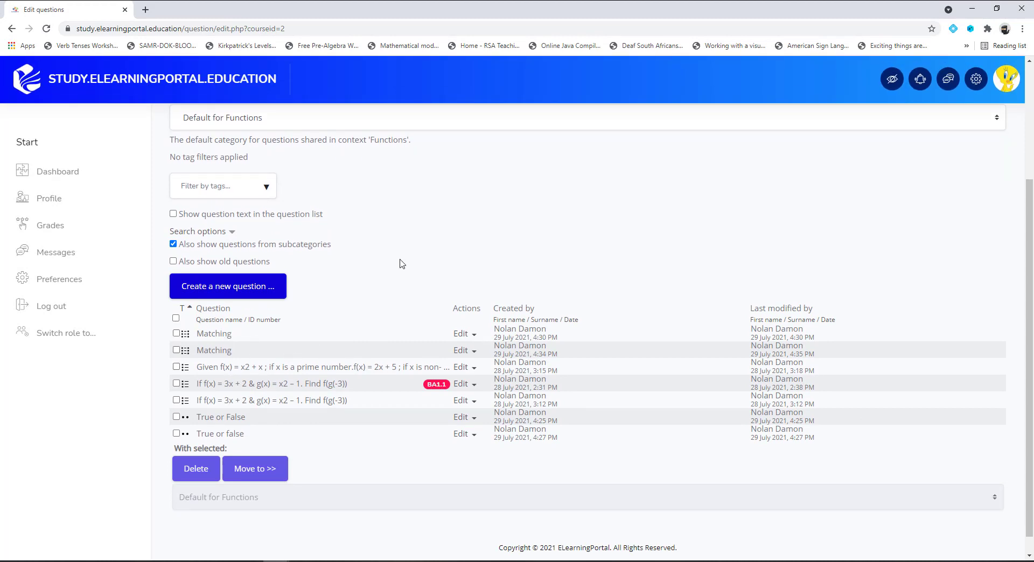
pyautogui.scroll(3, 445, 255)
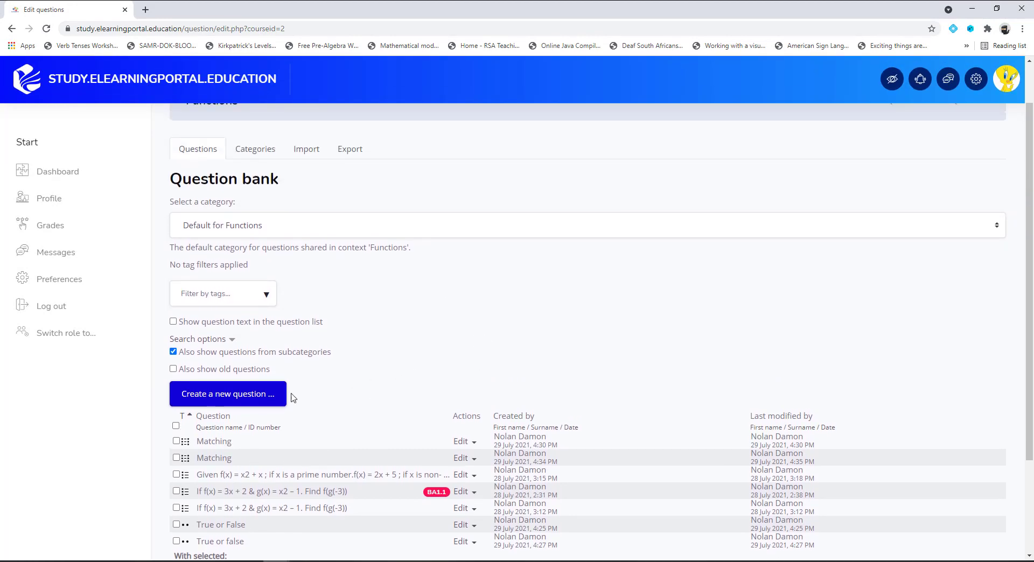
pyautogui.click(254, 395)
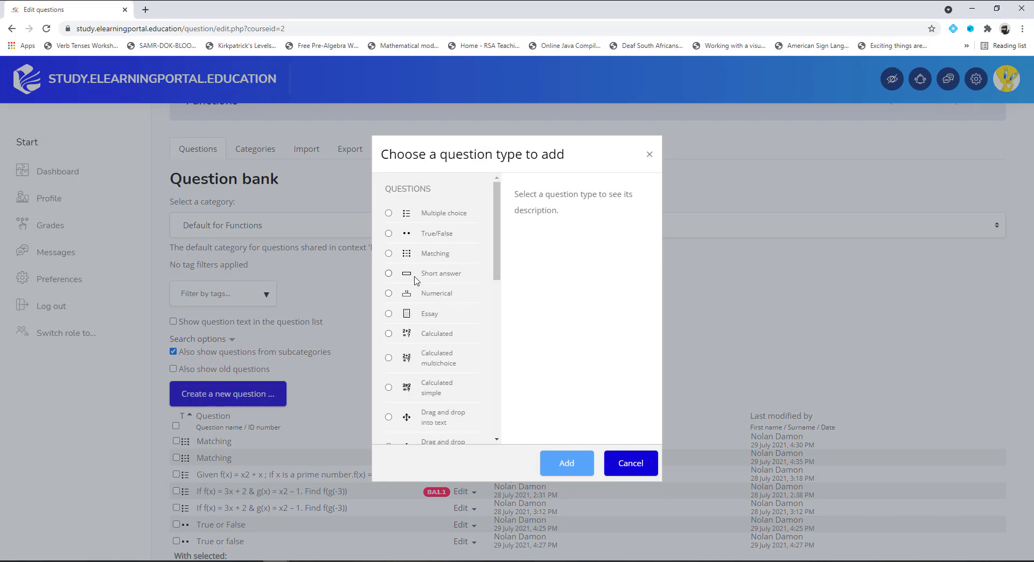
pyautogui.click(388, 274)
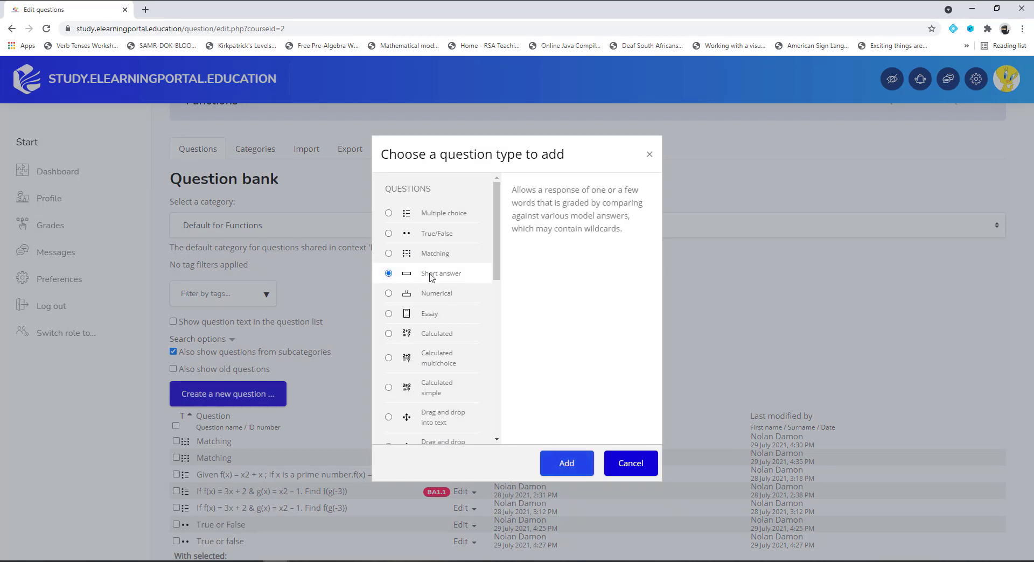
pyautogui.click(560, 470)
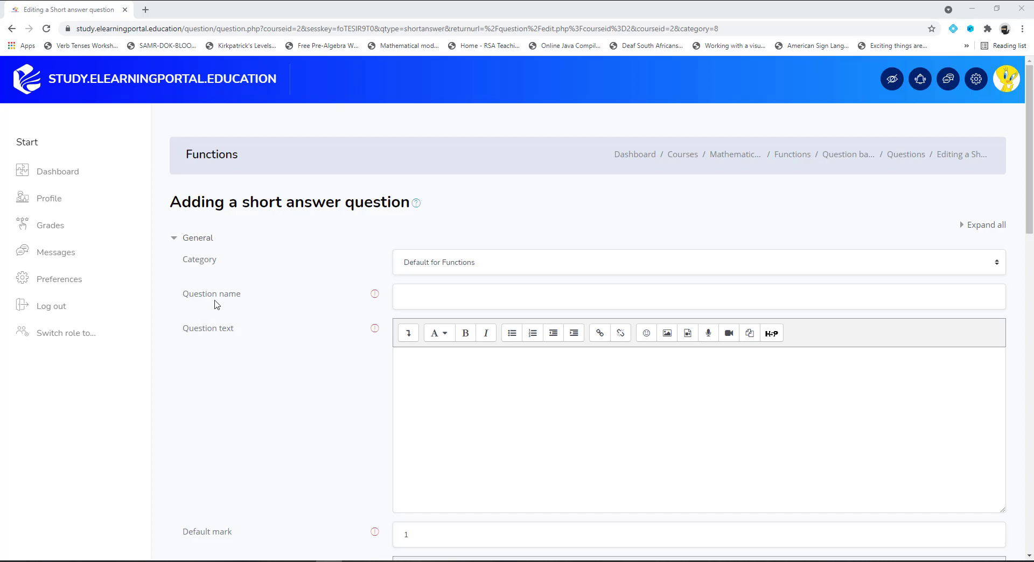
# Name the question "Evaluate:" and enter the text "Write y = x² + 4x + 1 using function notation and evaluate the function at x = 3.".
pyautogui.click(414, 295)
pyautogui.write('Evaluate:')
pyautogui.click(469, 391)
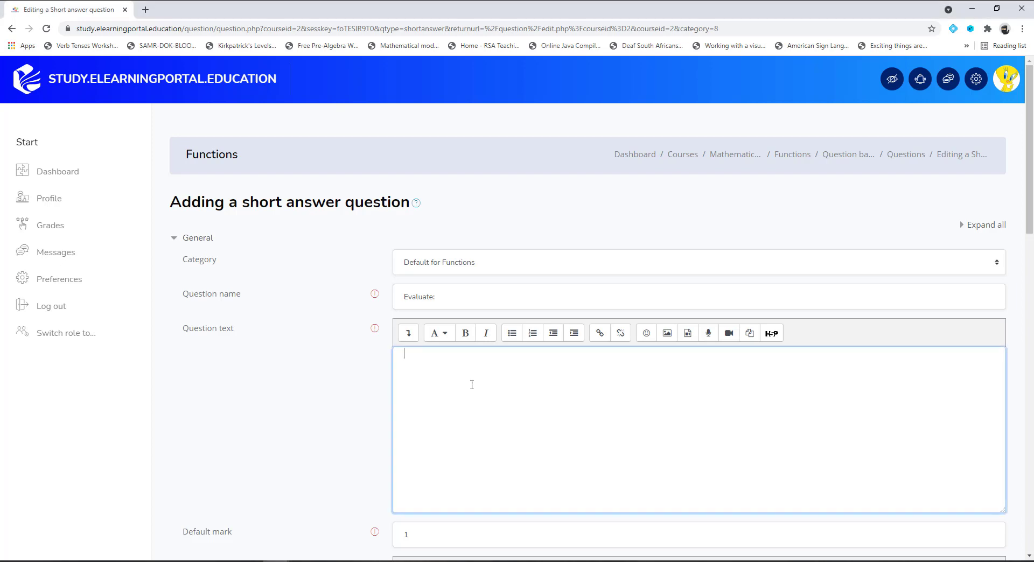
pyautogui.write('Write y = x2 + 4x + 1 using function notation and evaluate the function at x = 3.')
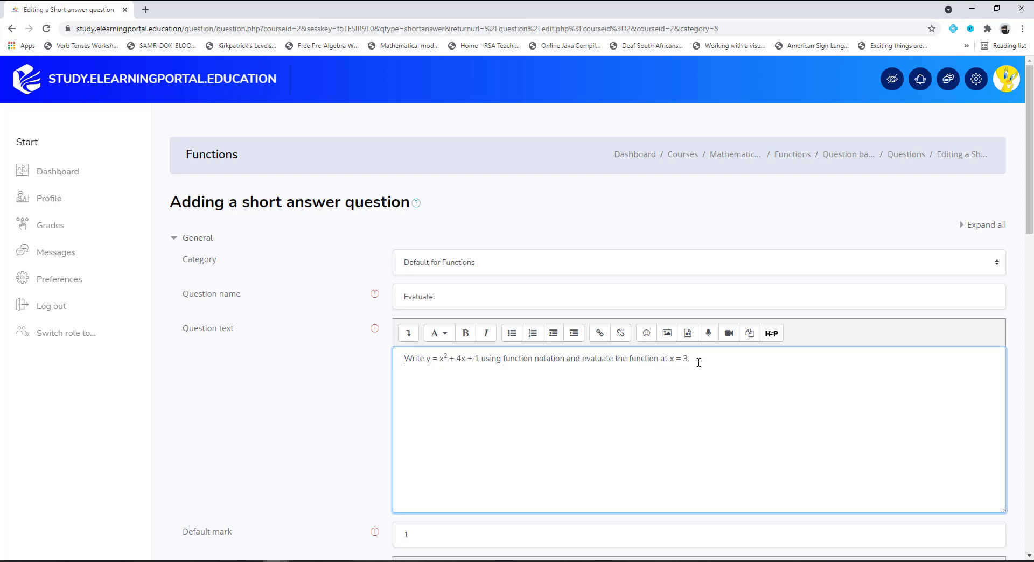
# Format the whole question text as a small heading.
pyautogui.moveTo(404, 357); pyautogui.dragTo(729, 365)
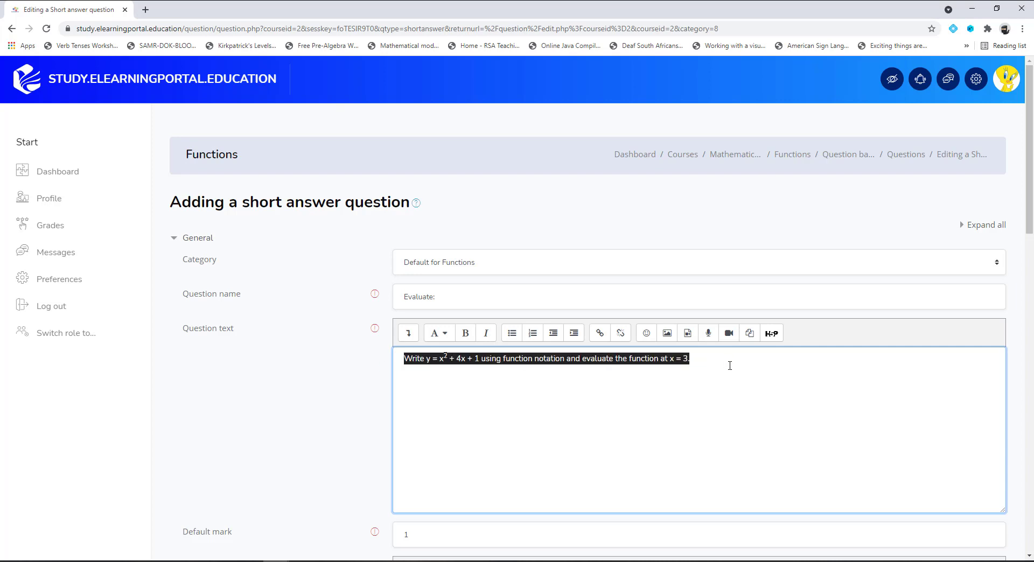
pyautogui.click(442, 337)
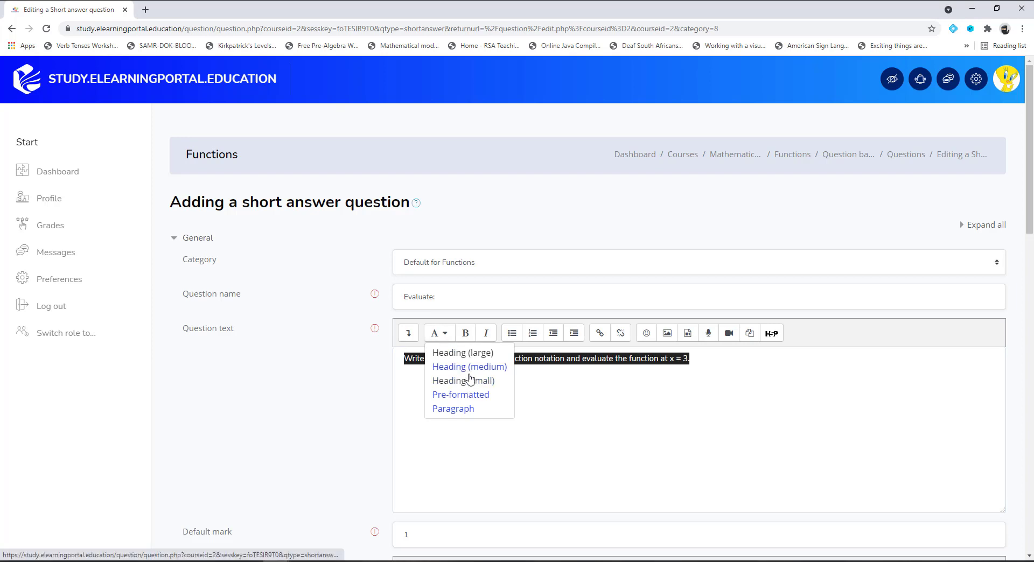
pyautogui.press('Escape')
pyautogui.click(535, 394)
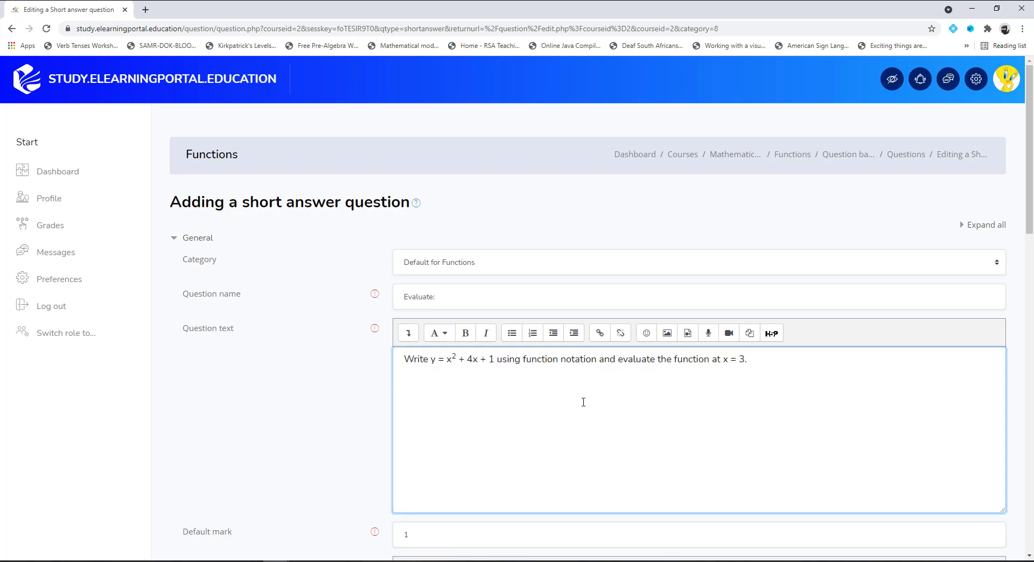
# Enter 22 as Answer 1 of the question and give it a grade of 100%.
pyautogui.scroll(-3, 469, 395)
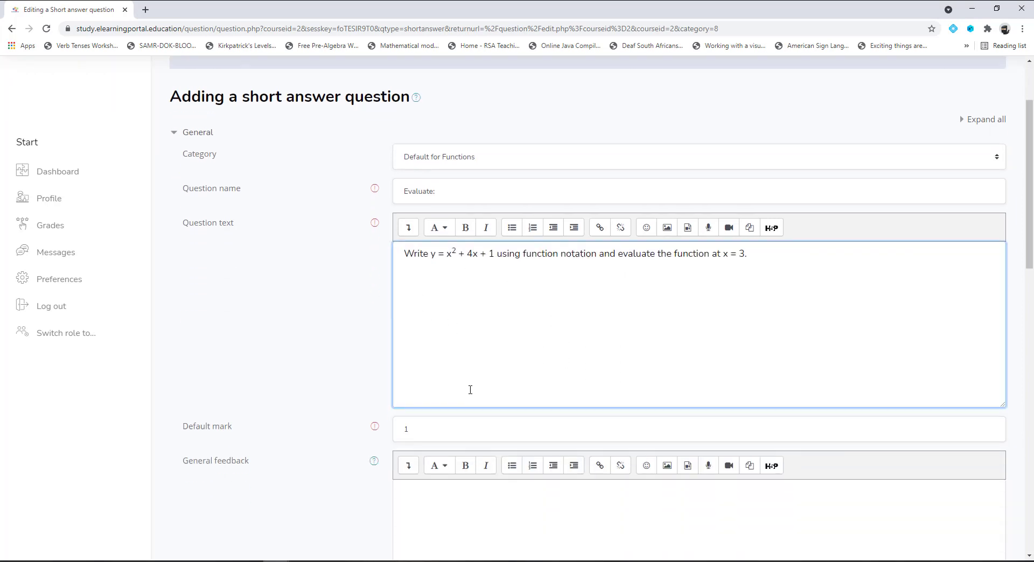
pyautogui.doubleClick(405, 373)
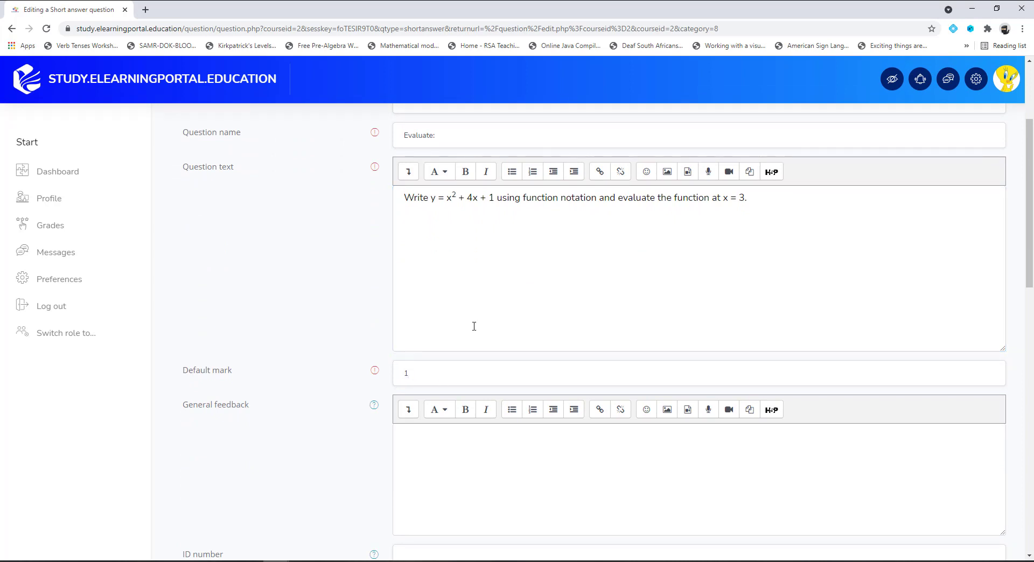
pyautogui.scroll(-3, 286, 402)
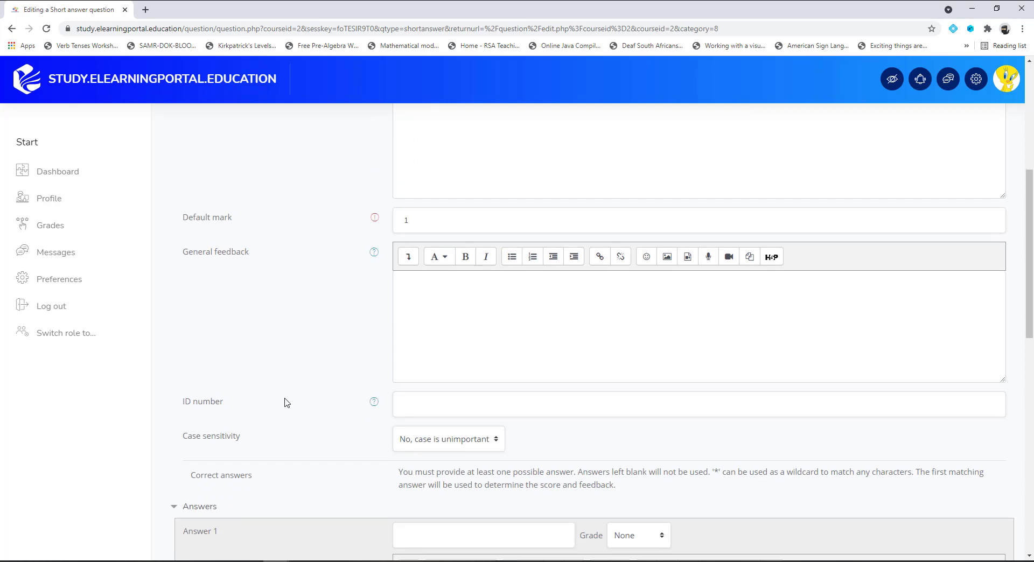
pyautogui.scroll(-1, 283, 396)
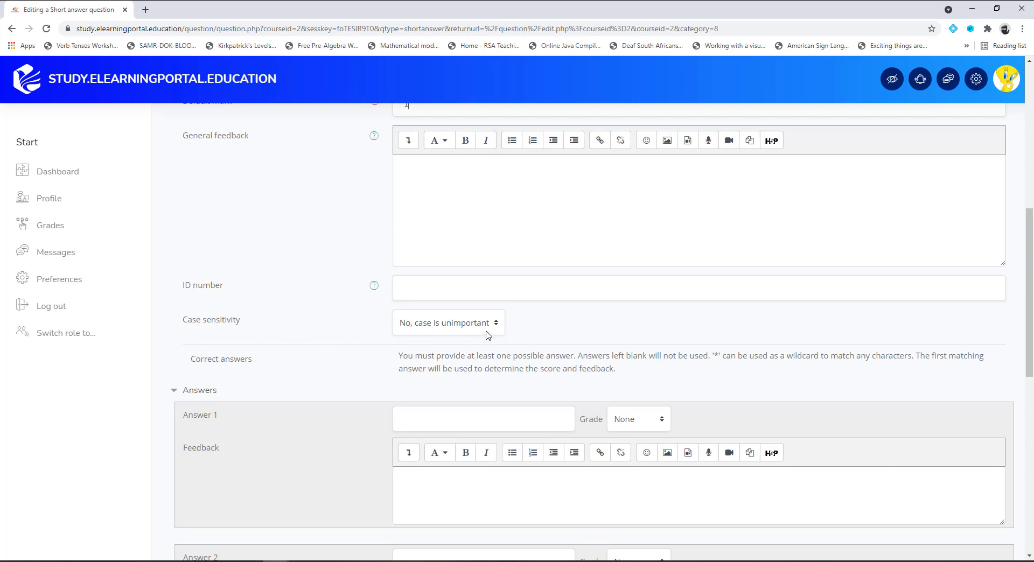
pyautogui.scroll(1, 486, 334)
pyautogui.scroll(-1, 286, 390)
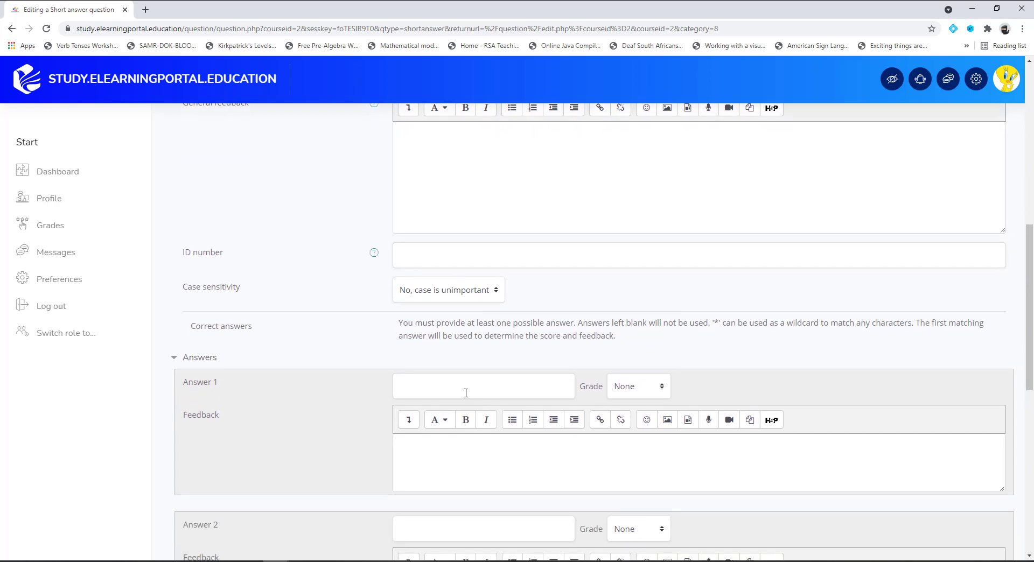
pyautogui.write('22')
pyautogui.click(631, 388)
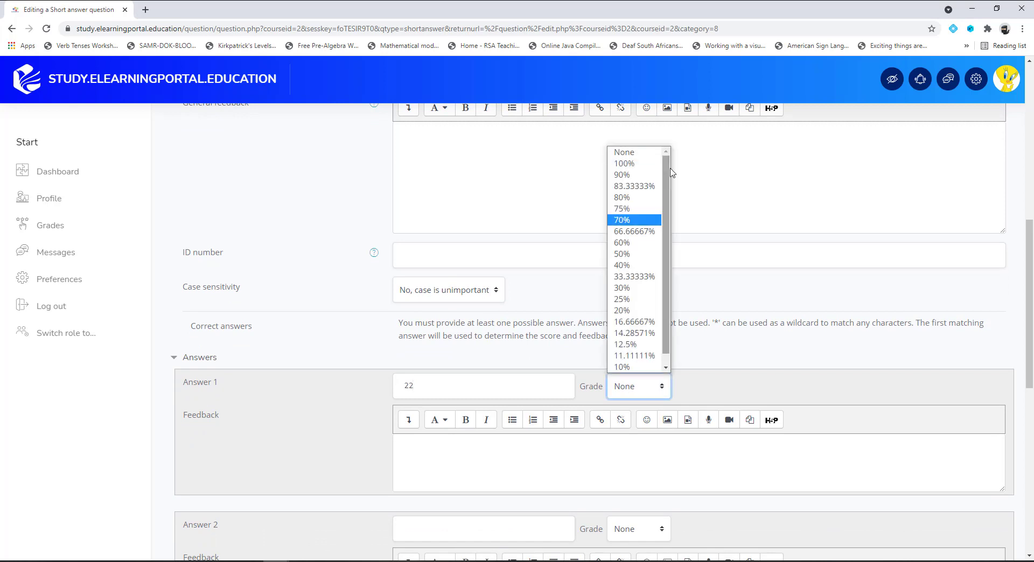
pyautogui.click(637, 163)
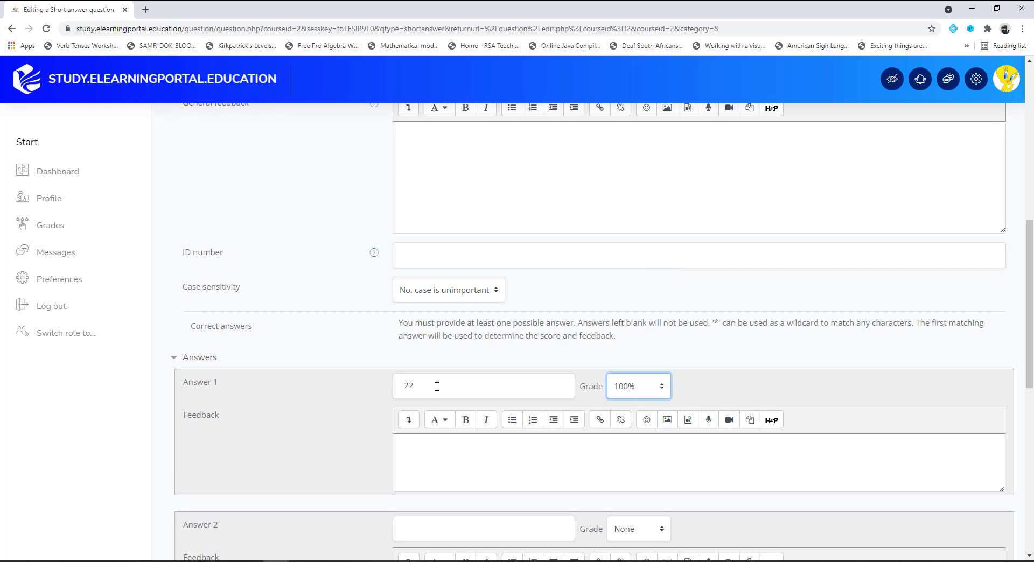
# Save the short answer question with Answer 2 and Answer 3 left blank.
pyautogui.scroll(-3, 334, 410)
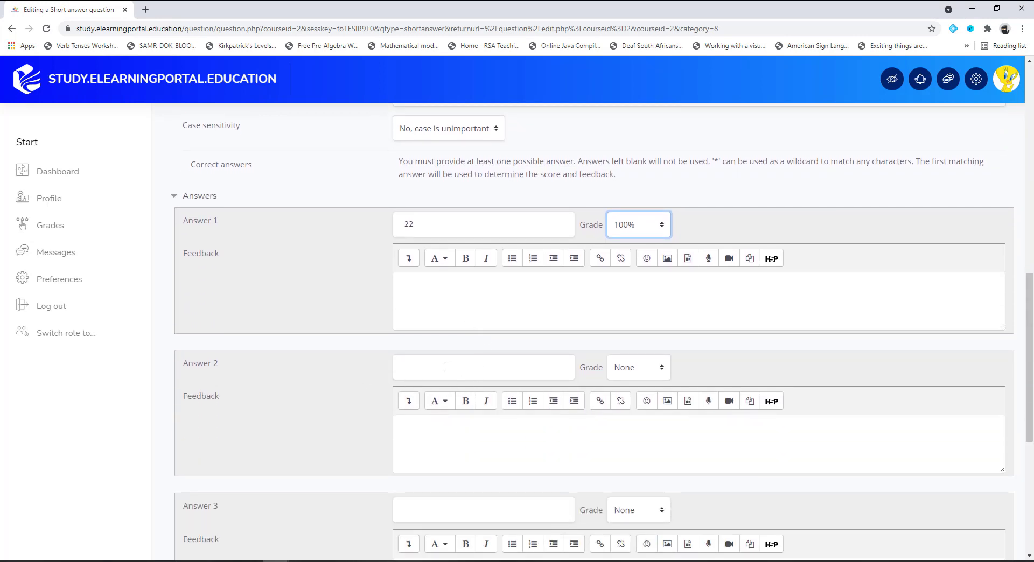
pyautogui.scroll(-3, 449, 369)
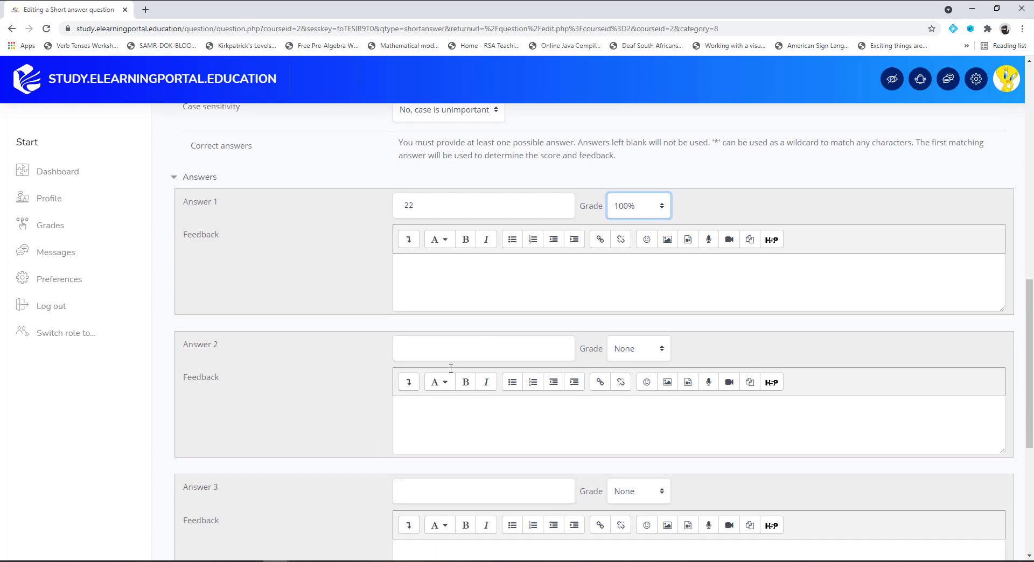
pyautogui.scroll(-3, 387, 371)
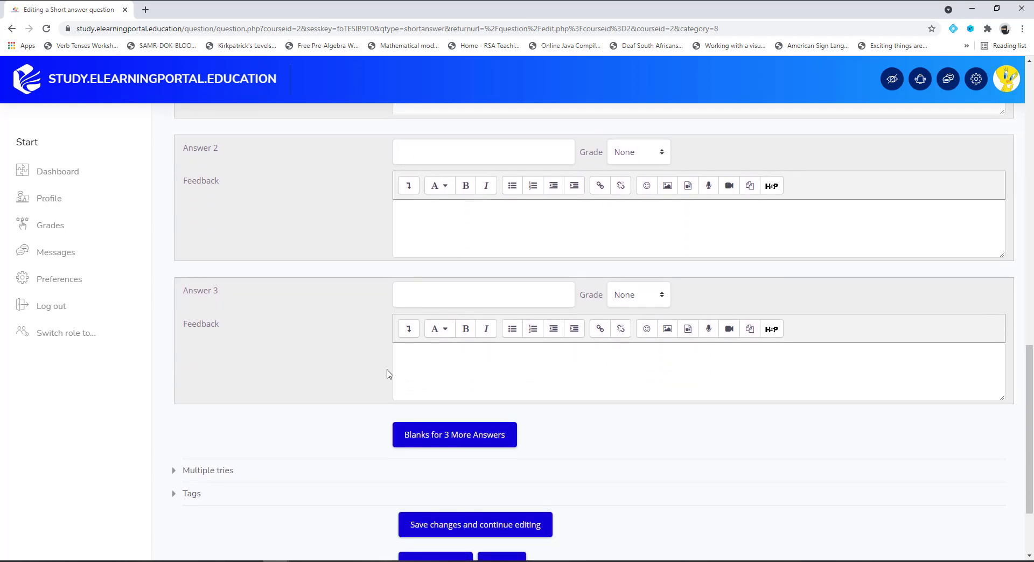
pyautogui.click(437, 461)
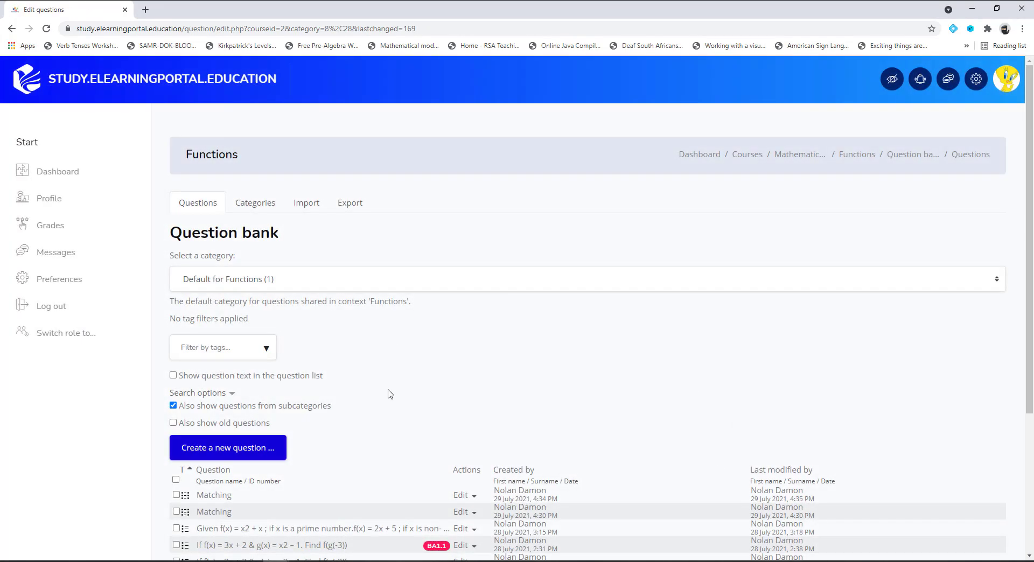
# Preview the "Evaluate:" question and test it by submitting the answer 22.
pyautogui.scroll(-1, 376, 536)
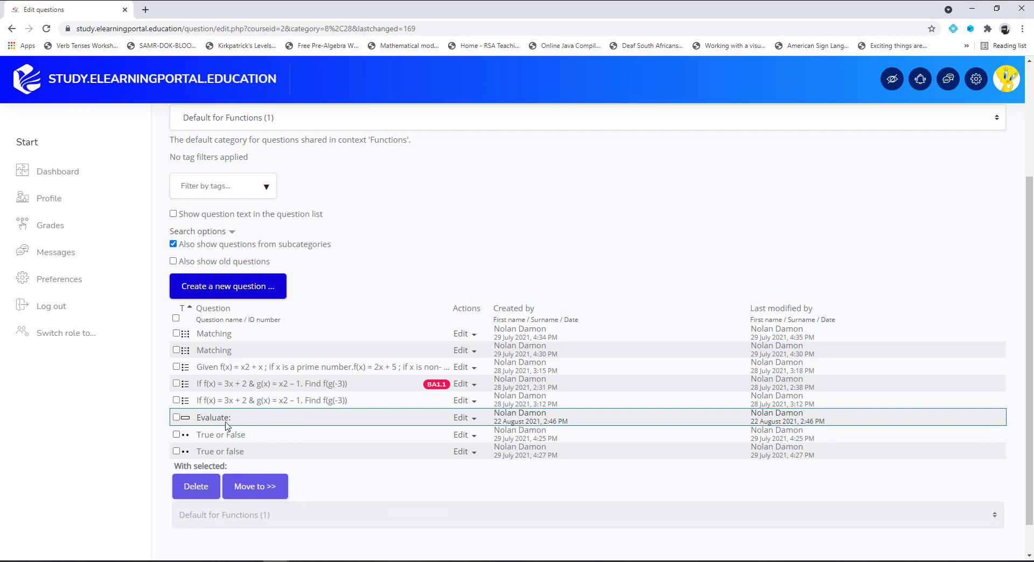
pyautogui.click(466, 418)
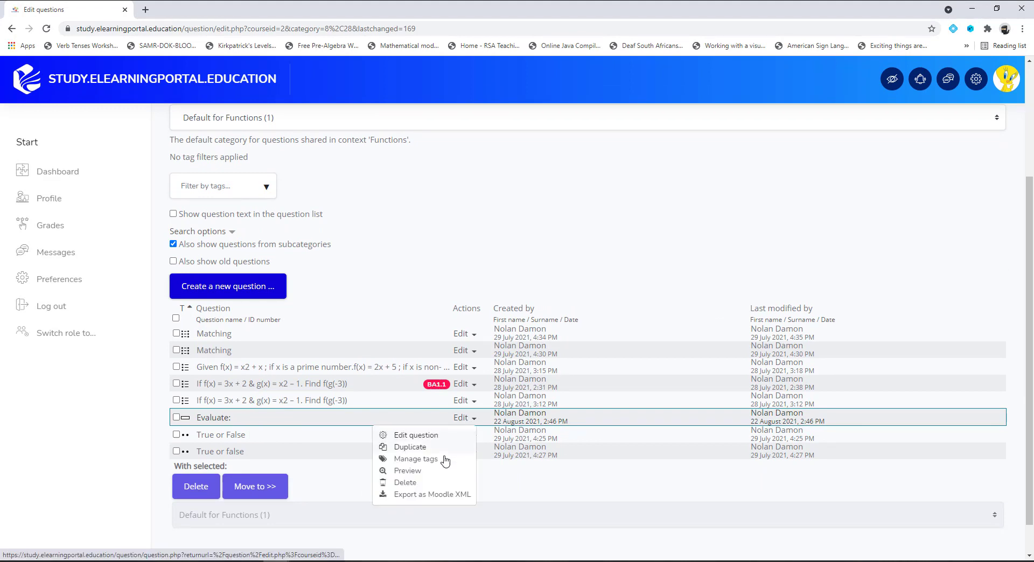
pyautogui.click(410, 471)
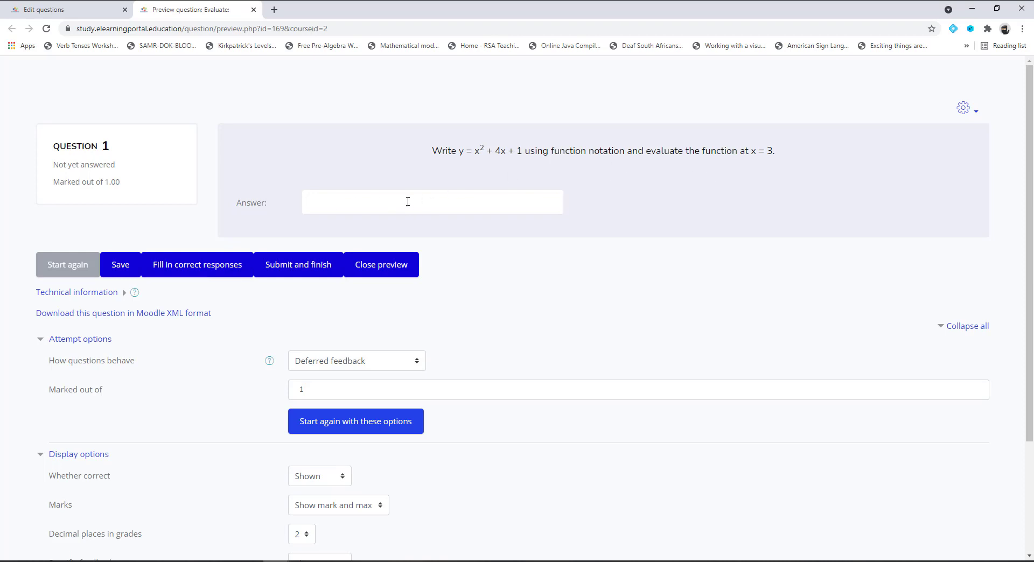
pyautogui.click(300, 266)
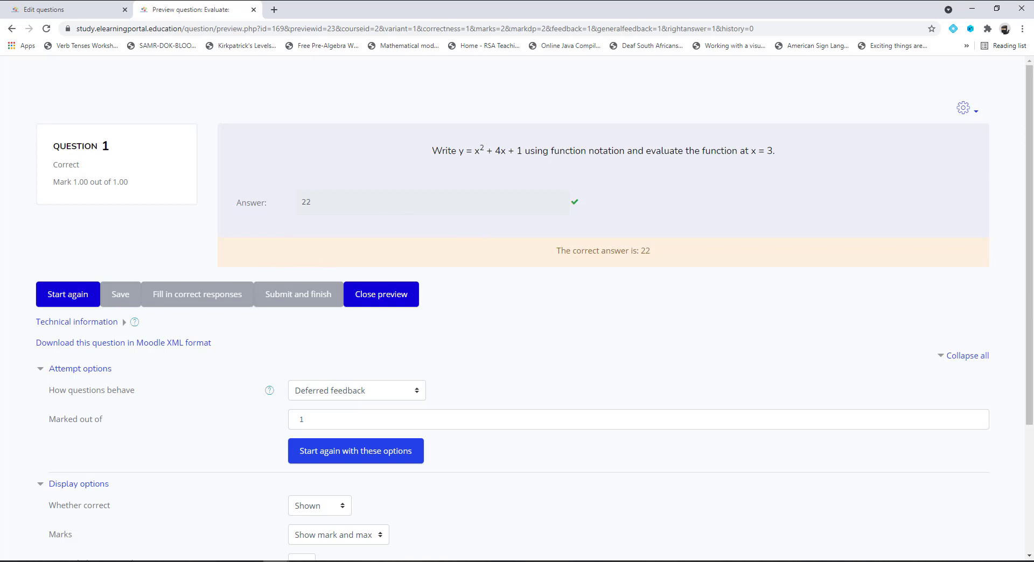
pyautogui.hotkey('ctrl', 'w')
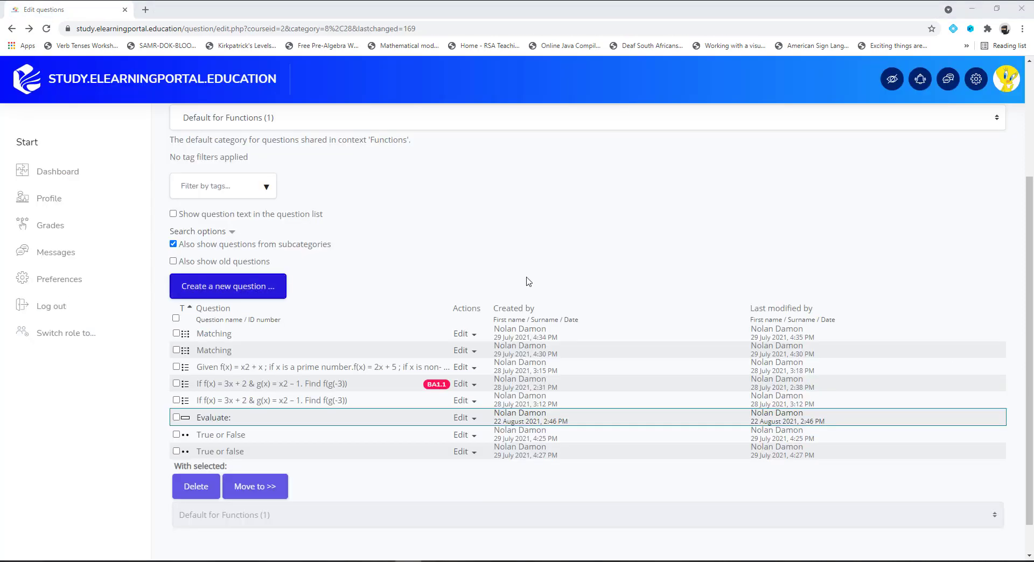
# Add another short answer question to the question bank.
pyautogui.click(230, 291)
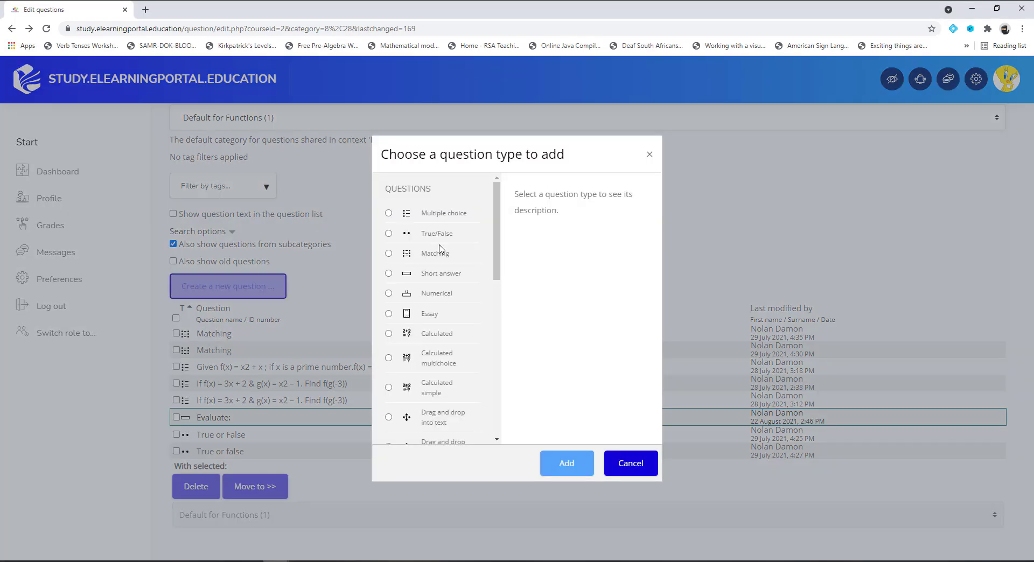
pyautogui.click(390, 274)
pyautogui.click(568, 467)
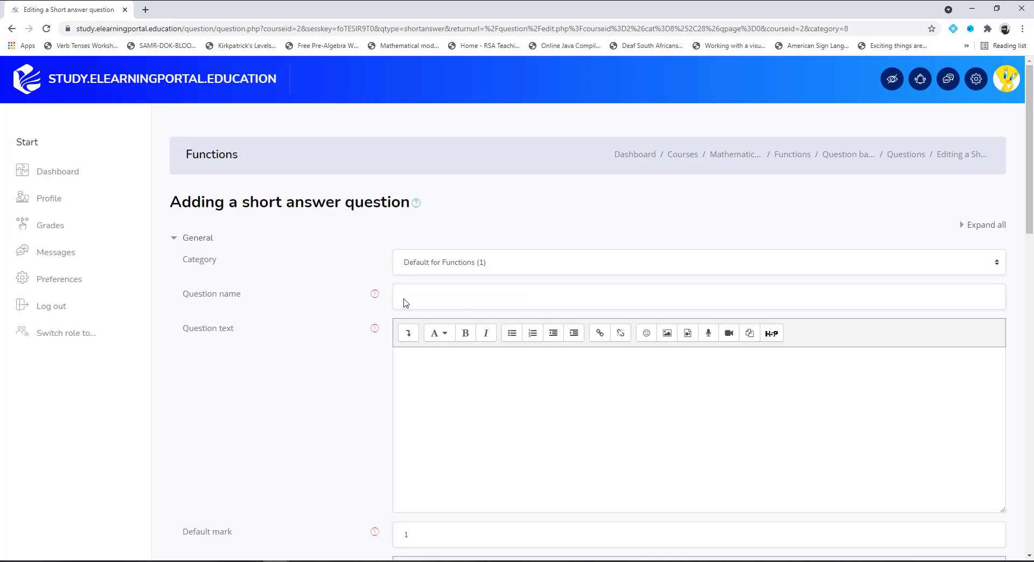
# Enter "Evaluate the function g(x) = x2 + 2 at x = −3" as the question name and, with x squared, as the question text.
pyautogui.click(491, 297)
pyautogui.write('Evaluate the function g(x) = x2 + 2 at x = −3')
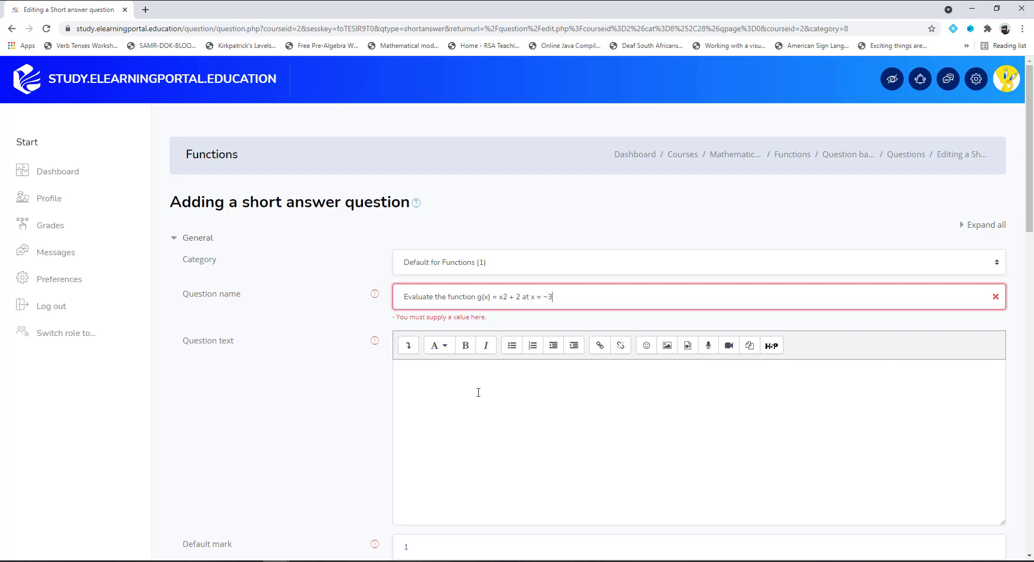
pyautogui.click(472, 396)
pyautogui.write('Evaluate the function g(x) = x2 + 2 at x = −3')
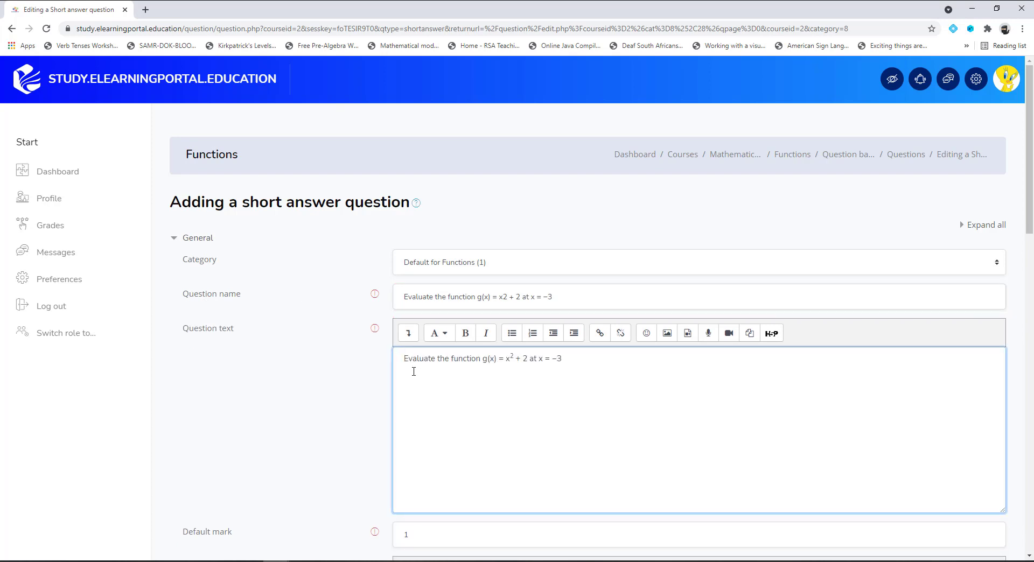
# Apply a larger text style to the entire question text and center it.
pyautogui.moveTo(404, 359); pyautogui.dragTo(563, 358)
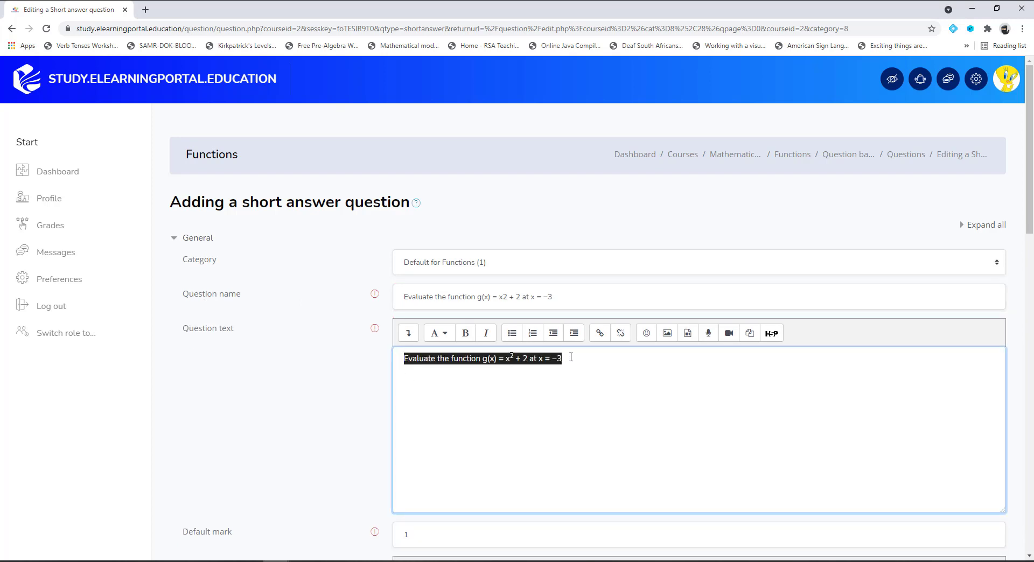
pyautogui.click(438, 333)
pyautogui.click(461, 368)
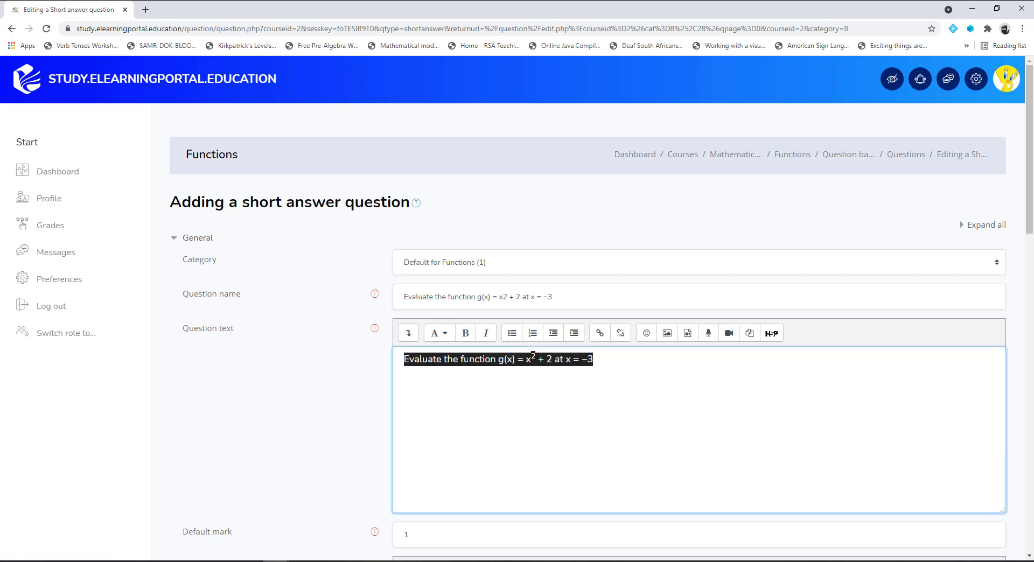
pyautogui.click(408, 334)
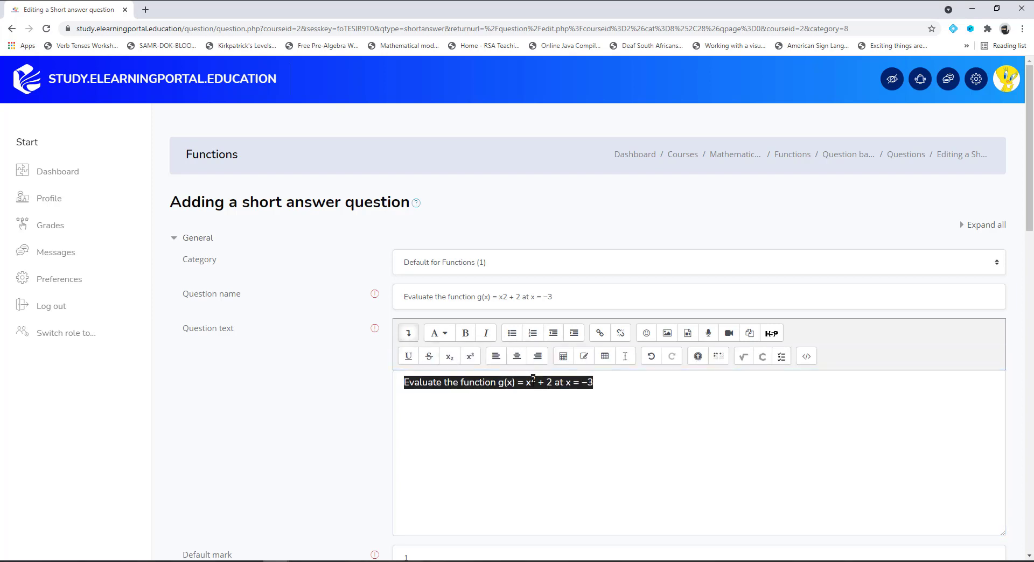
pyautogui.click(517, 357)
pyautogui.click(697, 409)
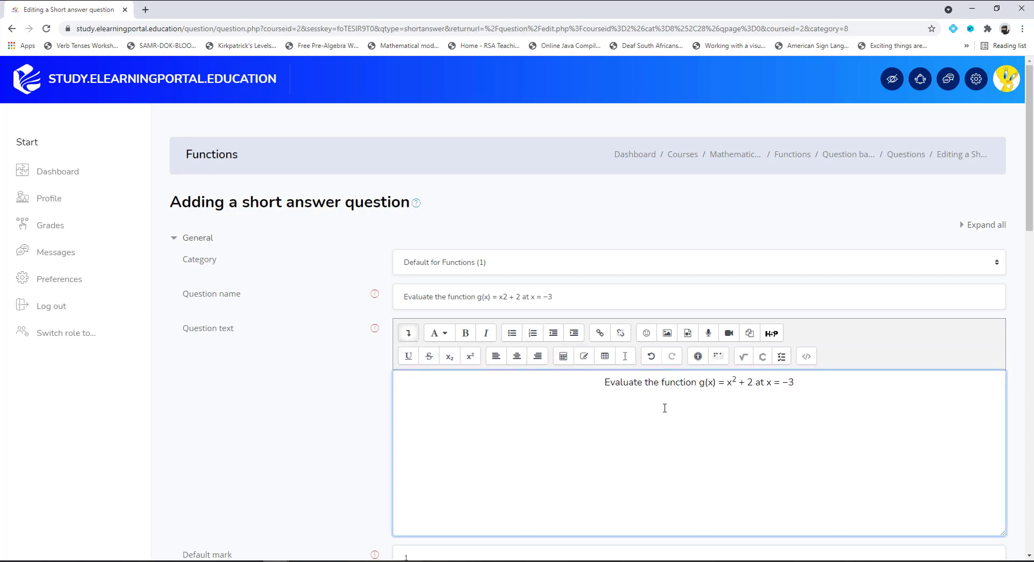
# Set Answer 1 to 11 with a grade of 100% and save the short answer question.
pyautogui.scroll(-4, 685, 406)
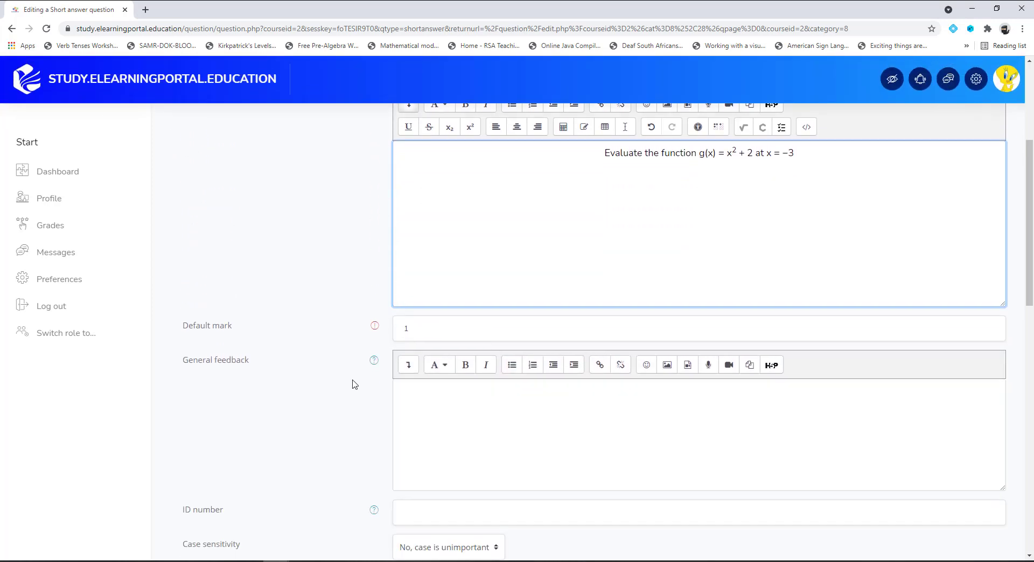
pyautogui.scroll(-5, 353, 384)
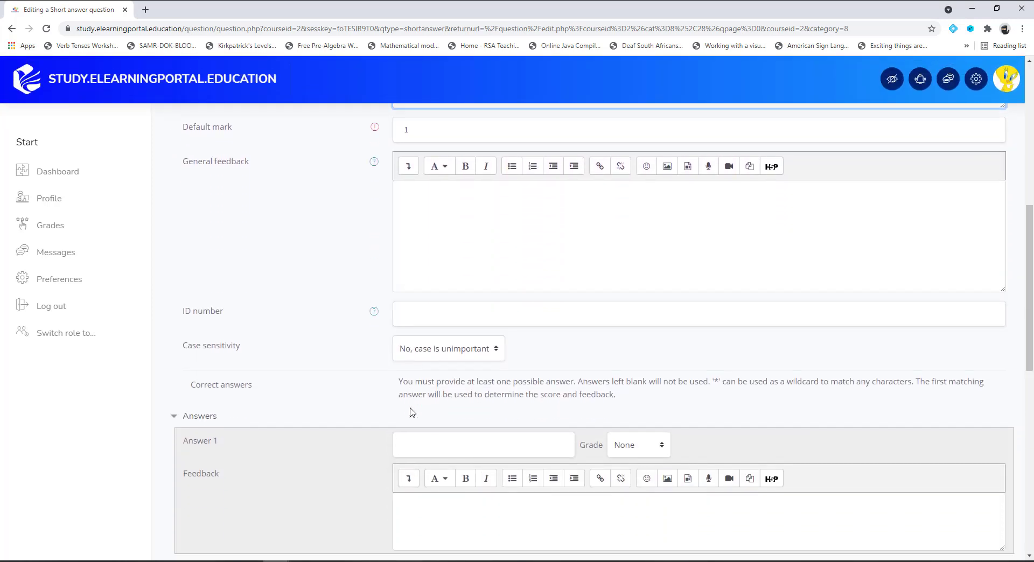
pyautogui.click(436, 376)
pyautogui.write('11')
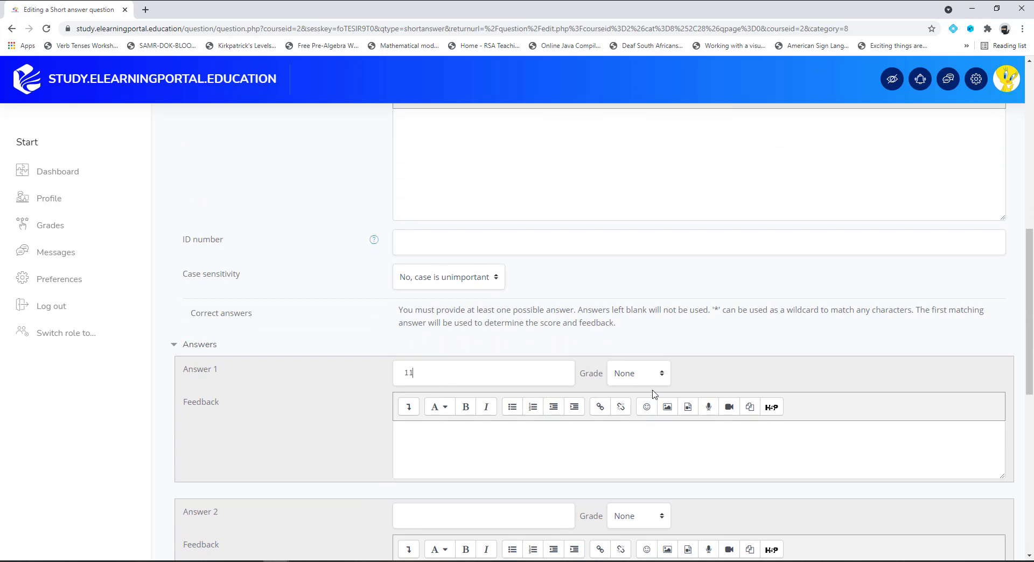
pyautogui.click(654, 377)
pyautogui.click(634, 156)
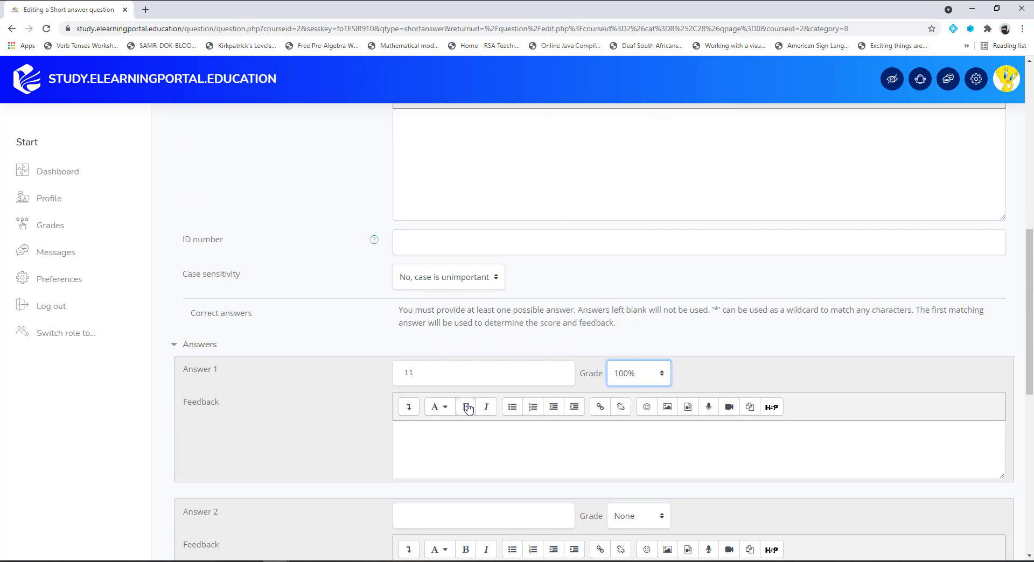
pyautogui.scroll(-9, 360, 350)
pyautogui.click(430, 457)
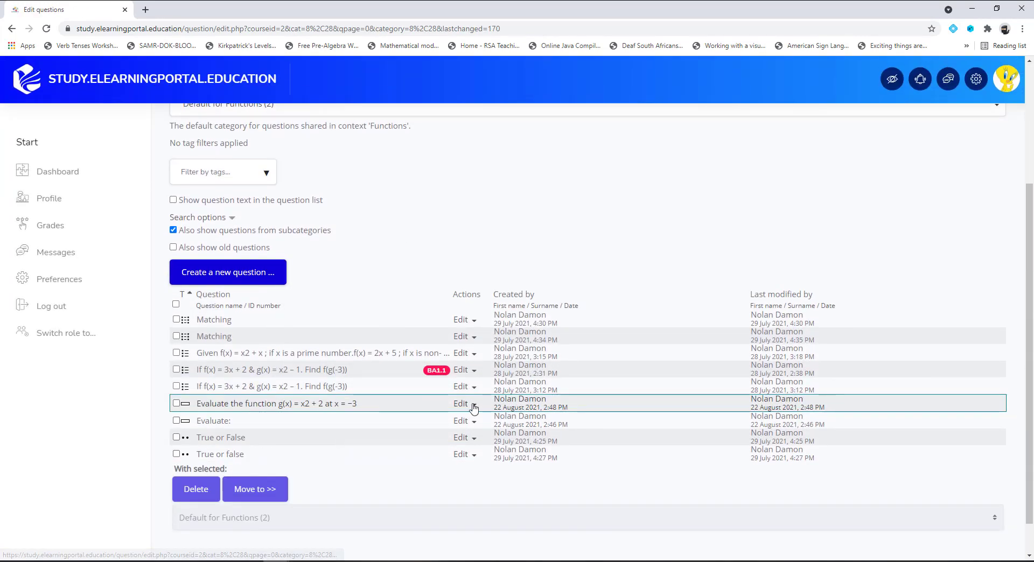
# Preview the g(x) = x2 + 2 question, test it by submitting the answer 11, and close the preview.
pyautogui.click(473, 404)
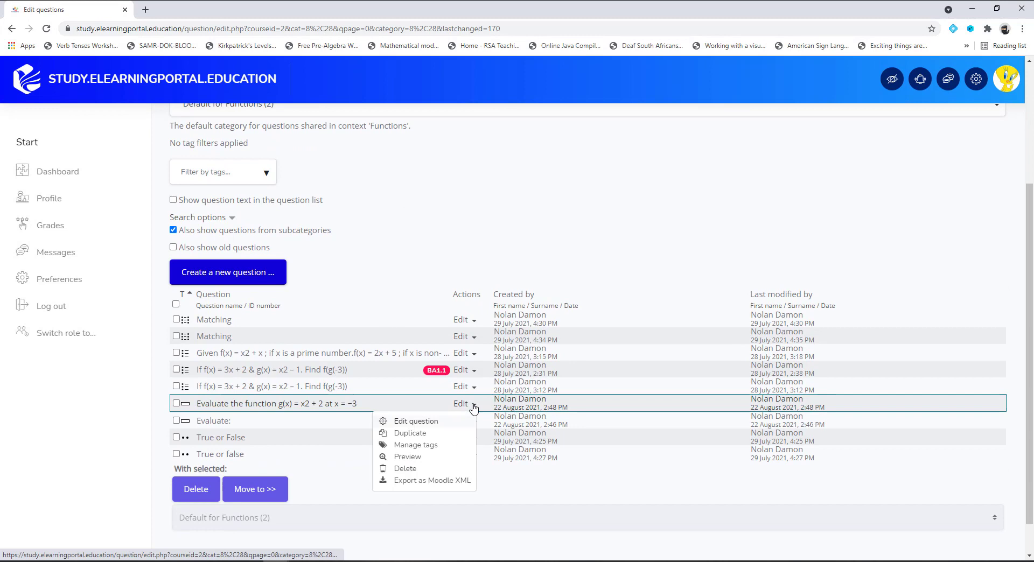
pyautogui.click(408, 457)
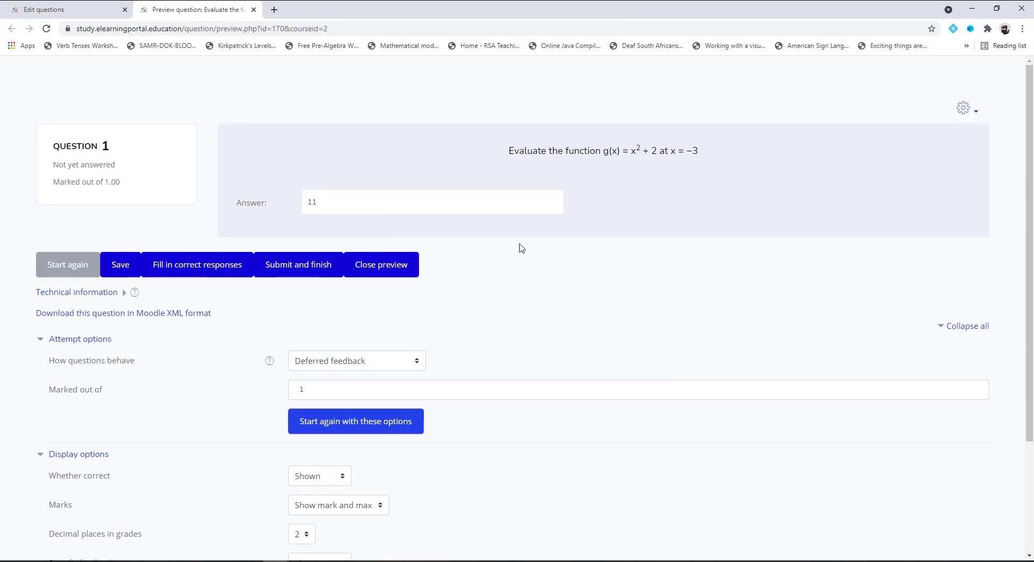
pyautogui.click(299, 265)
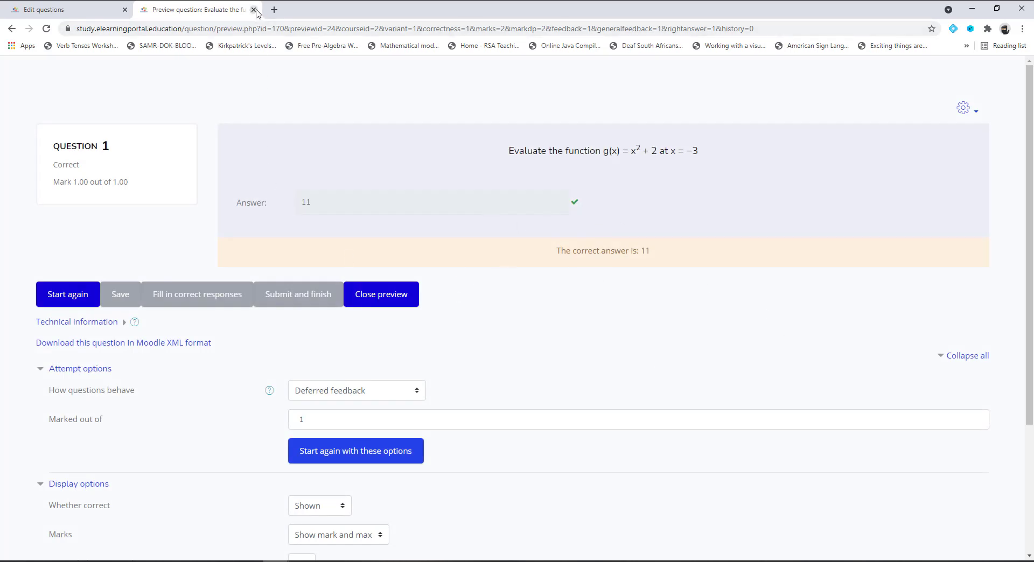
pyautogui.click(254, 9)
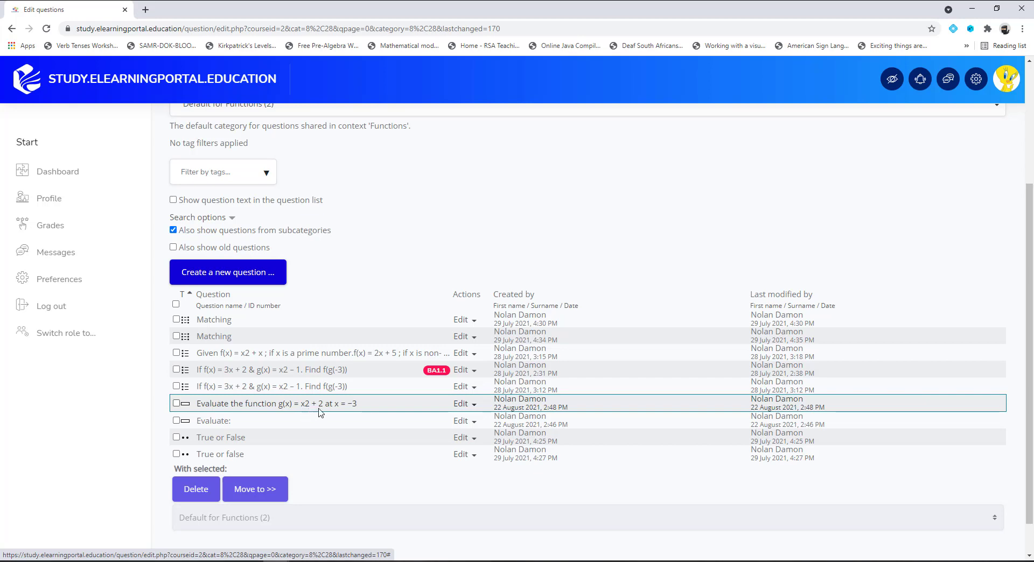
# Preview the g(x) = x2 + 2 question again to examine its blank answer field, and close the preview.
pyautogui.click(473, 409)
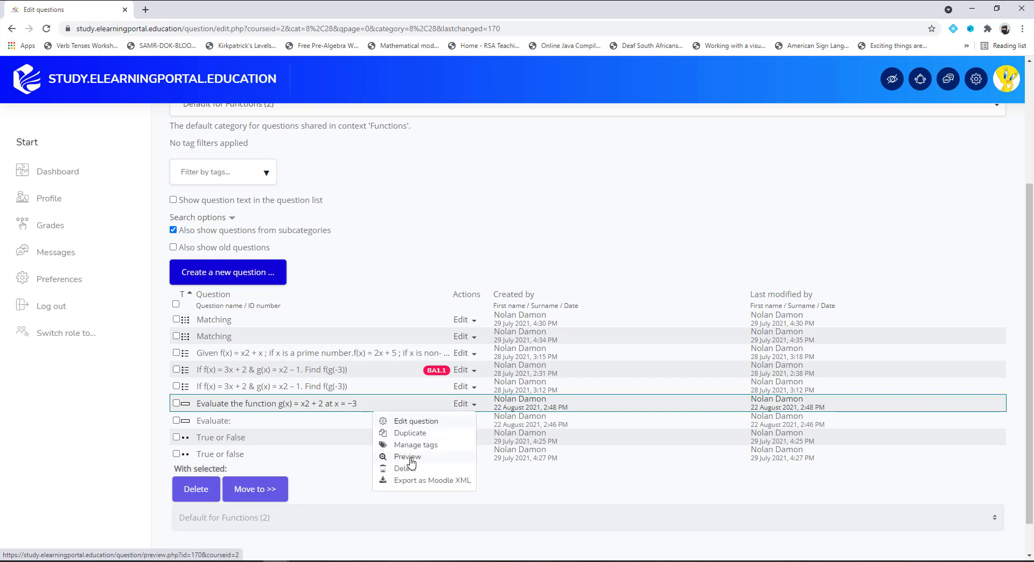
pyautogui.click(408, 460)
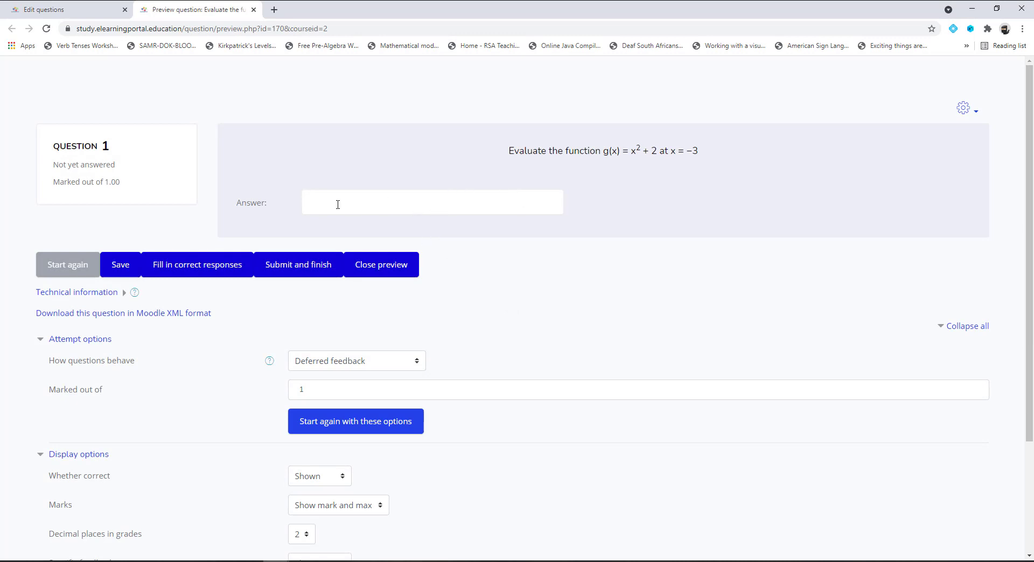
pyautogui.click(345, 203)
pyautogui.click(253, 9)
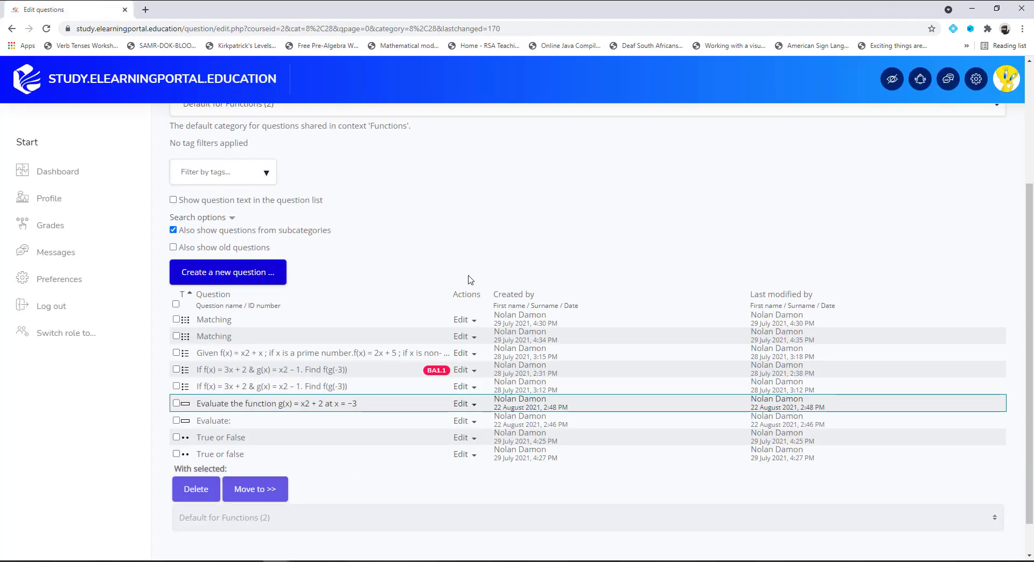
# Go from the question bank to the site administration and open the plugin installer.
pyautogui.scroll(3, 425, 296)
pyautogui.scroll(2, 414, 334)
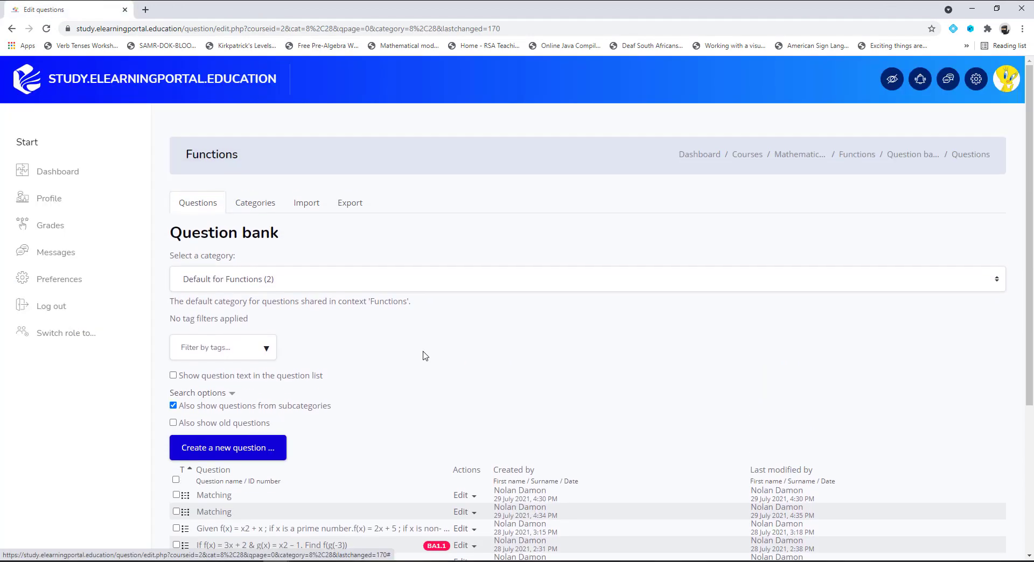
pyautogui.click(975, 79)
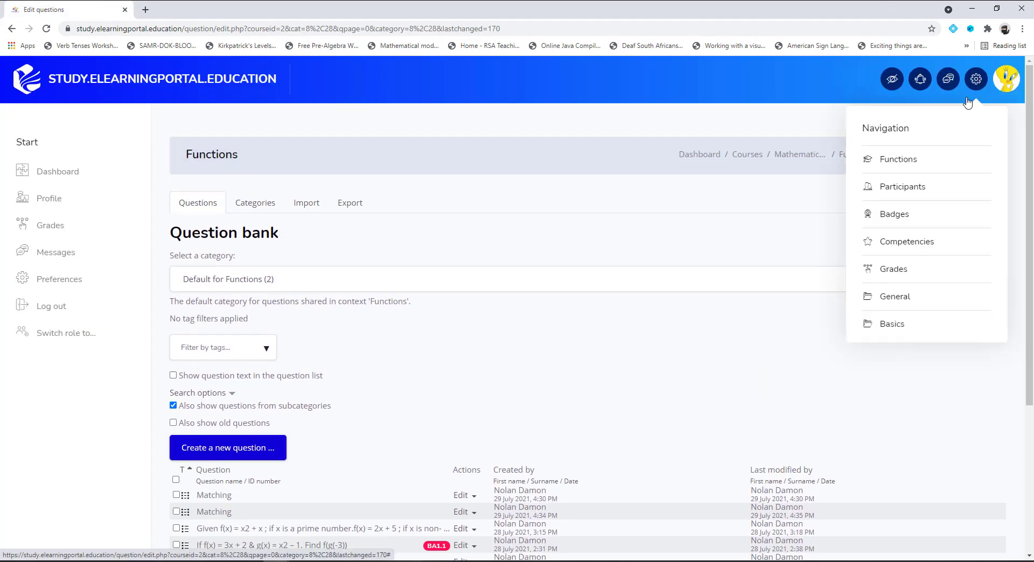
pyautogui.click(894, 296)
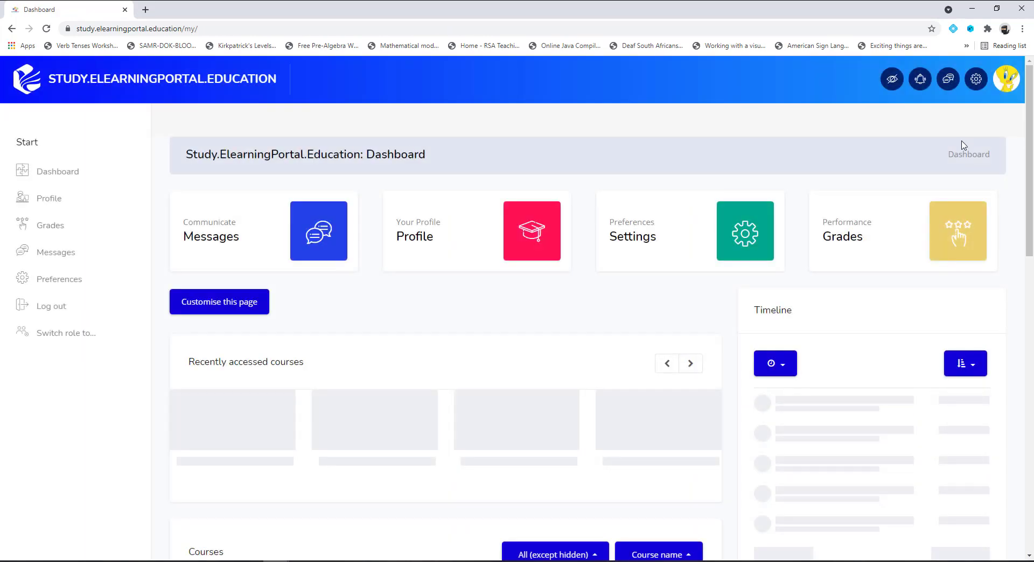
pyautogui.click(977, 81)
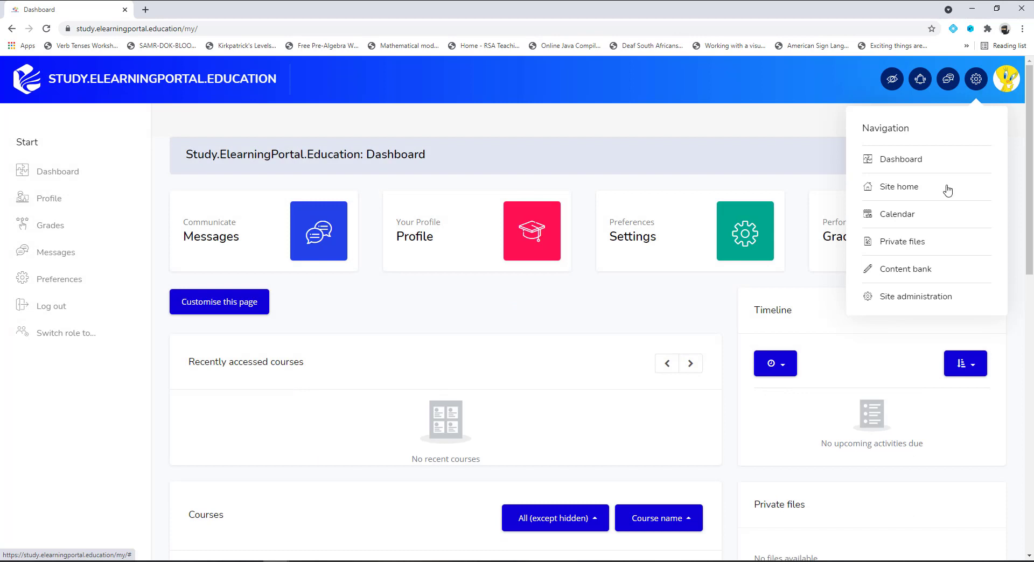
pyautogui.click(900, 296)
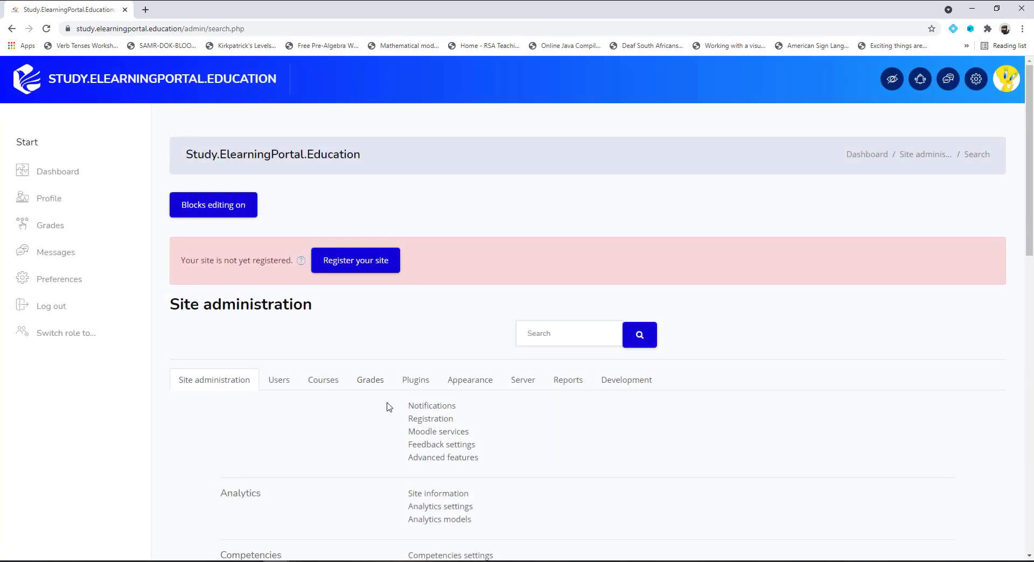
pyautogui.click(414, 380)
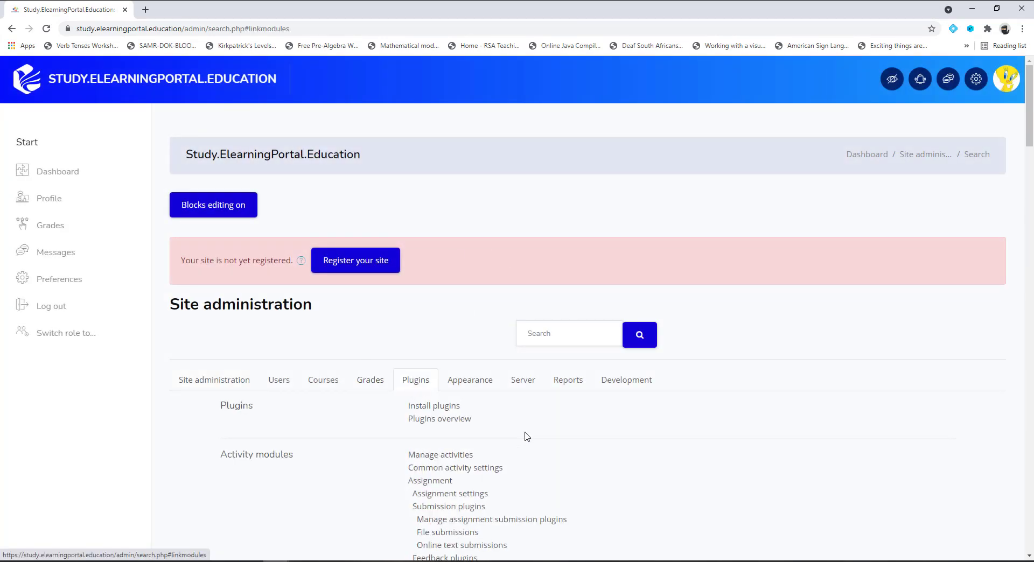
pyautogui.click(443, 410)
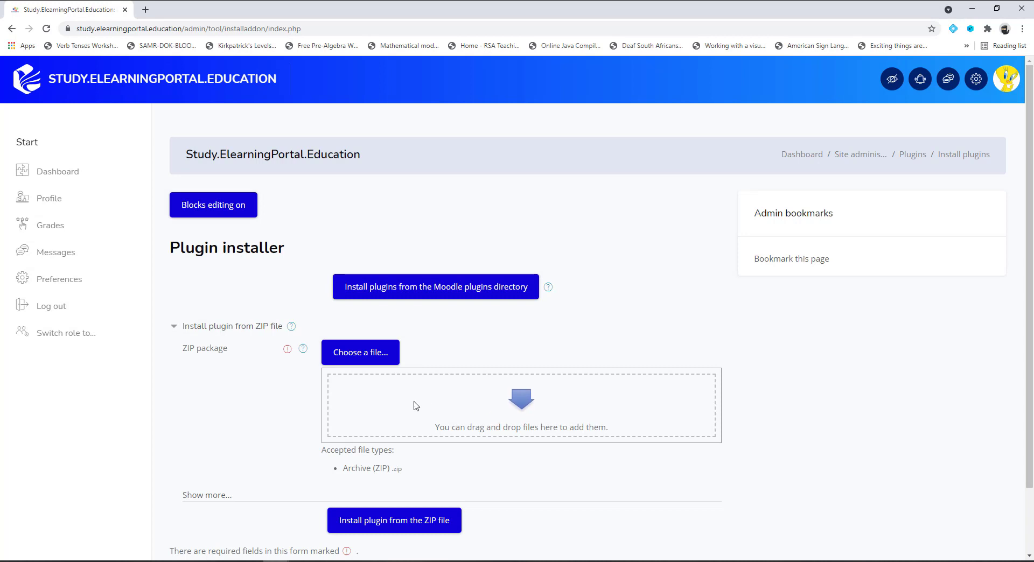
# Open moodle.org in a new browser tab and go to its plugins directory.
pyautogui.click(146, 10)
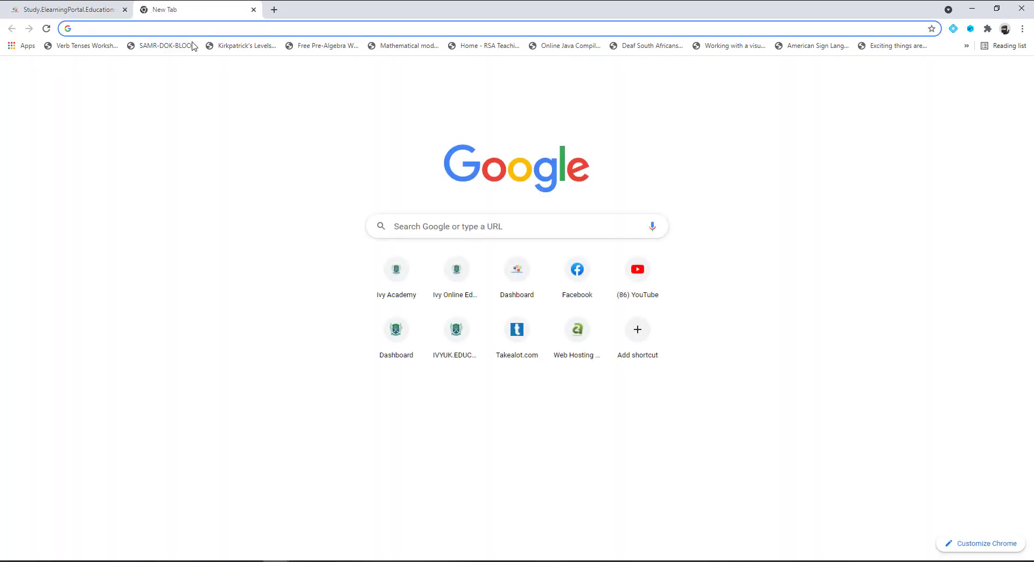
pyautogui.write('moodle')
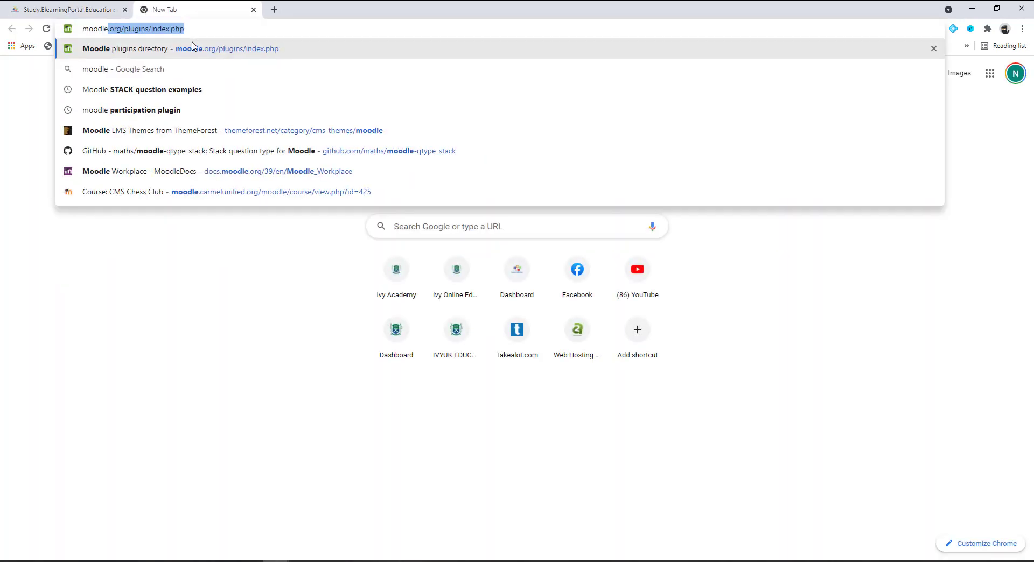
pyautogui.click(193, 43)
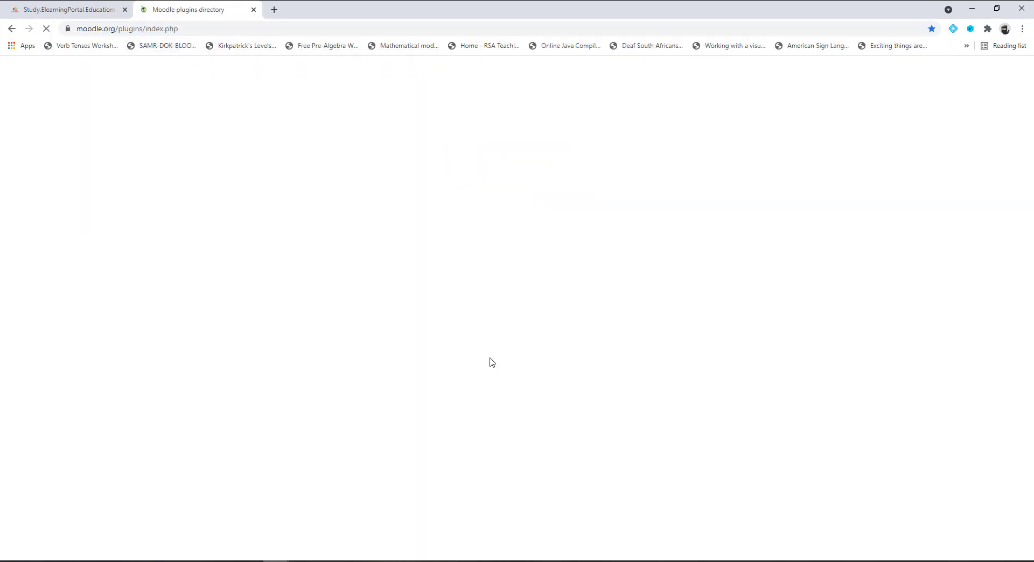
pyautogui.click(128, 33)
pyautogui.press('Return')
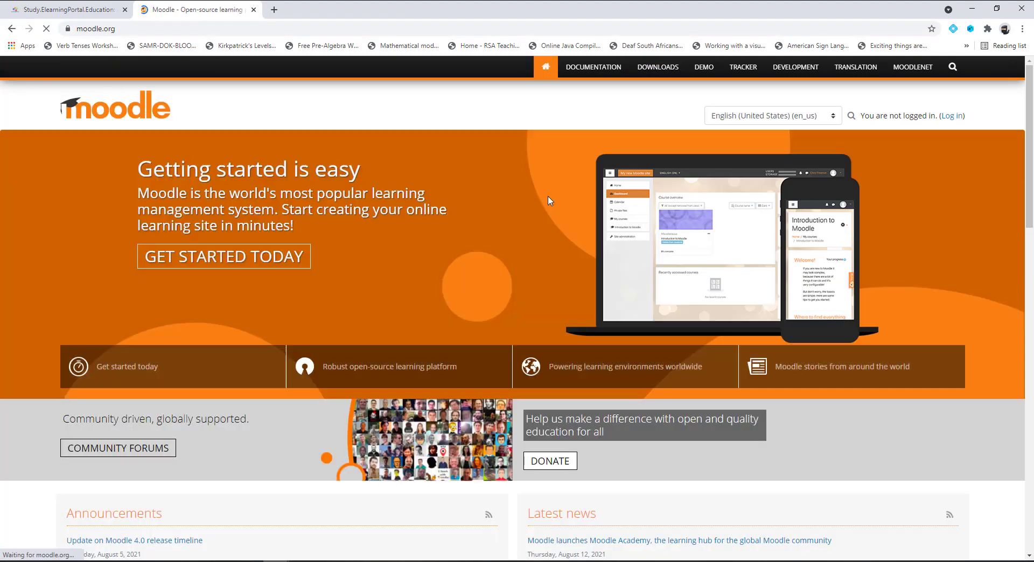
pyautogui.scroll(-20, 394, 303)
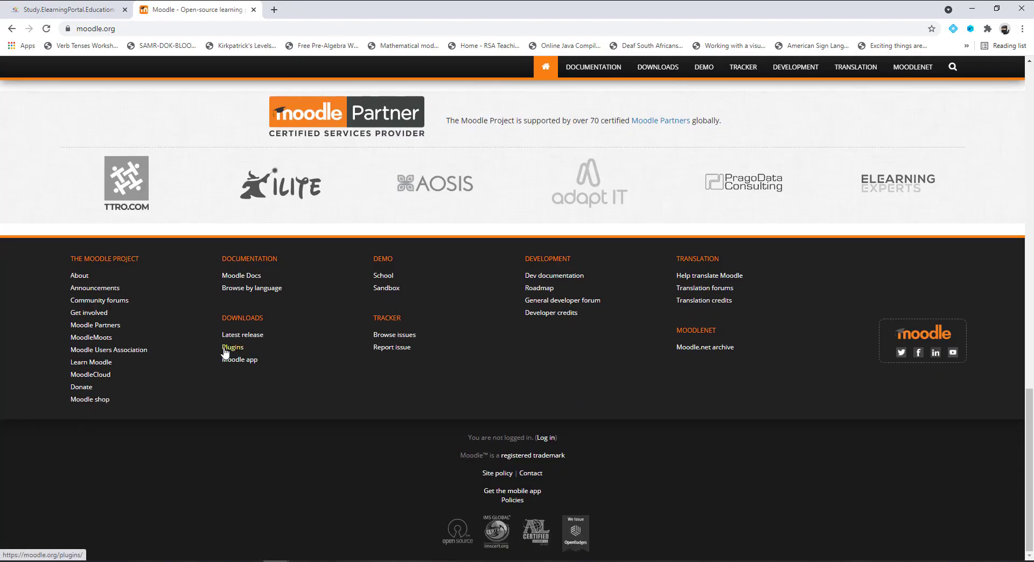
pyautogui.click(233, 349)
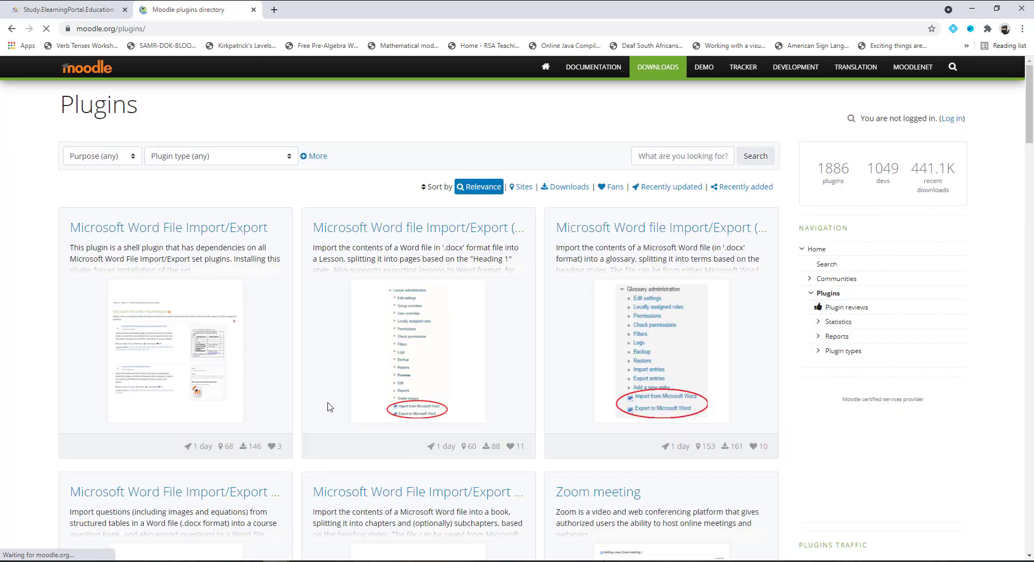
# Search the plugins directory for "shortmath" and download release 1.0.1 of the ShortMath question type.
pyautogui.click(675, 154)
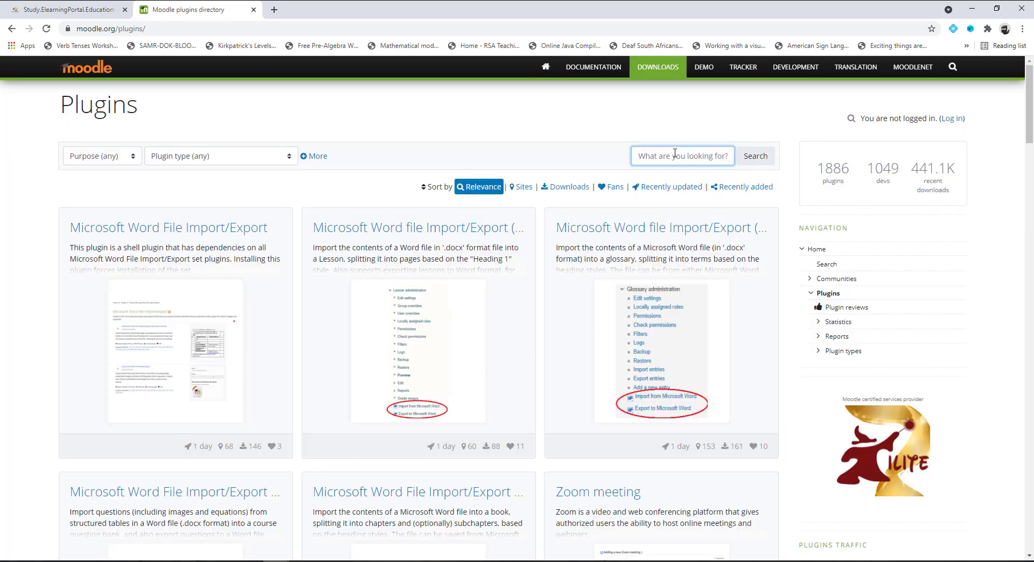
pyautogui.write('shortmath')
pyautogui.click(757, 161)
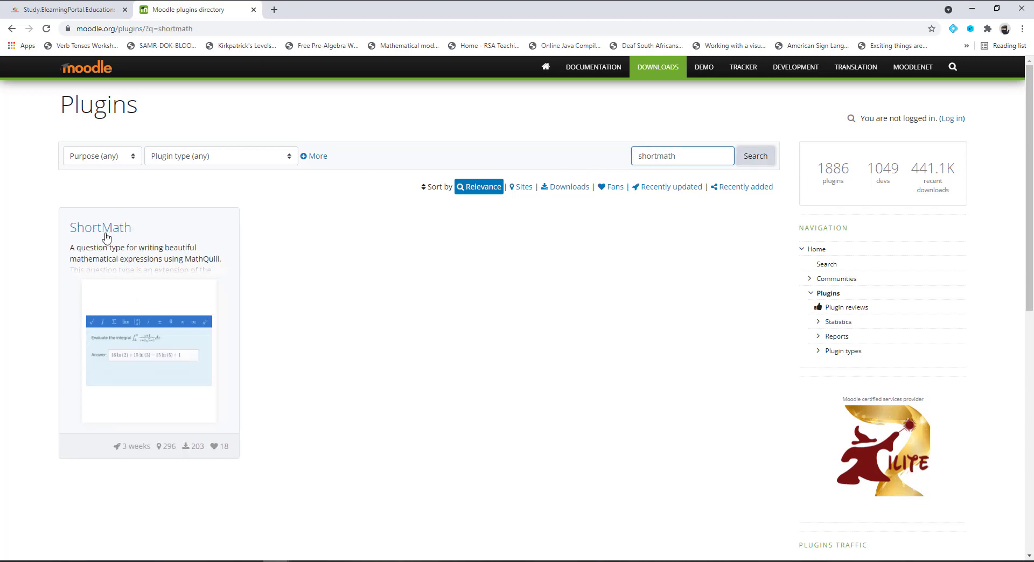
pyautogui.click(102, 236)
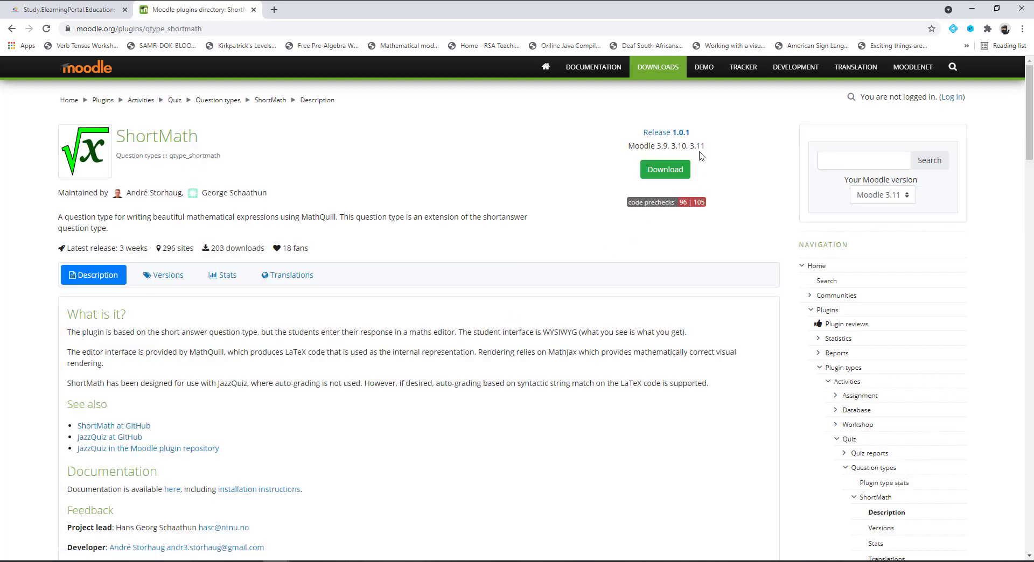
pyautogui.click(665, 170)
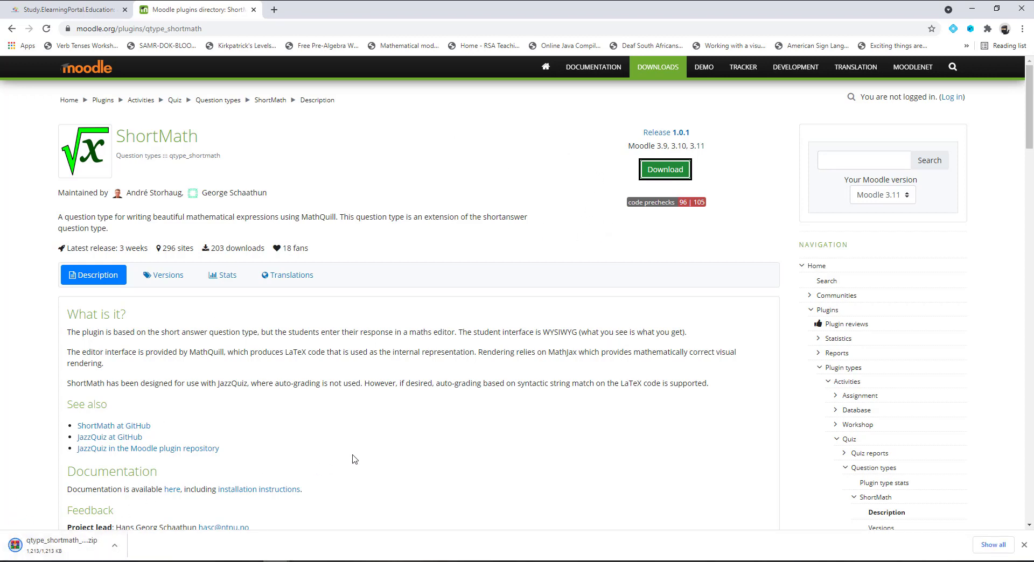
# Return to the site's plugin installer and upload qtype_shortmath_moodle311_2021080400.zip from Downloads as the ZIP package.
pyautogui.click(66, 554)
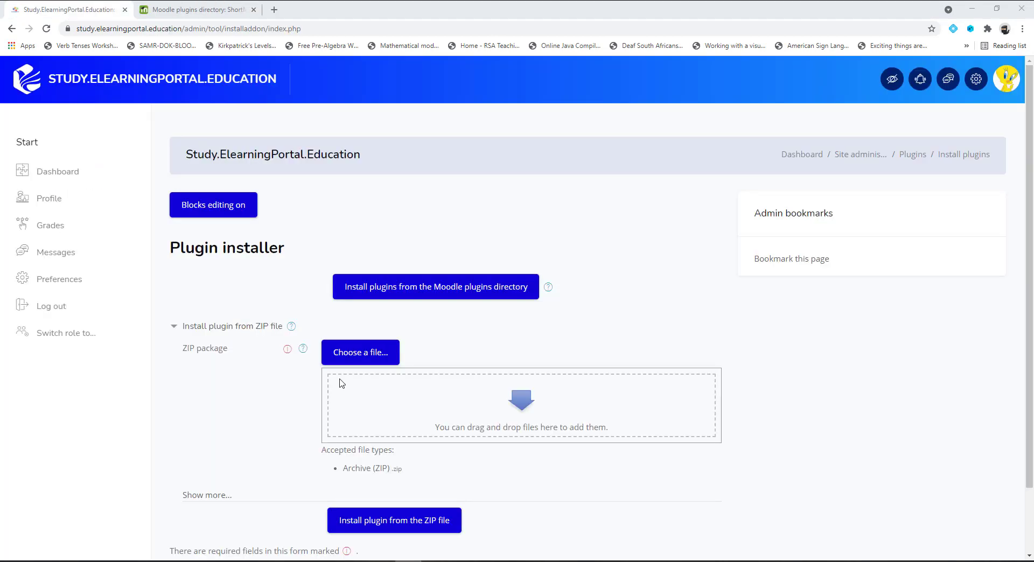
pyautogui.click(371, 356)
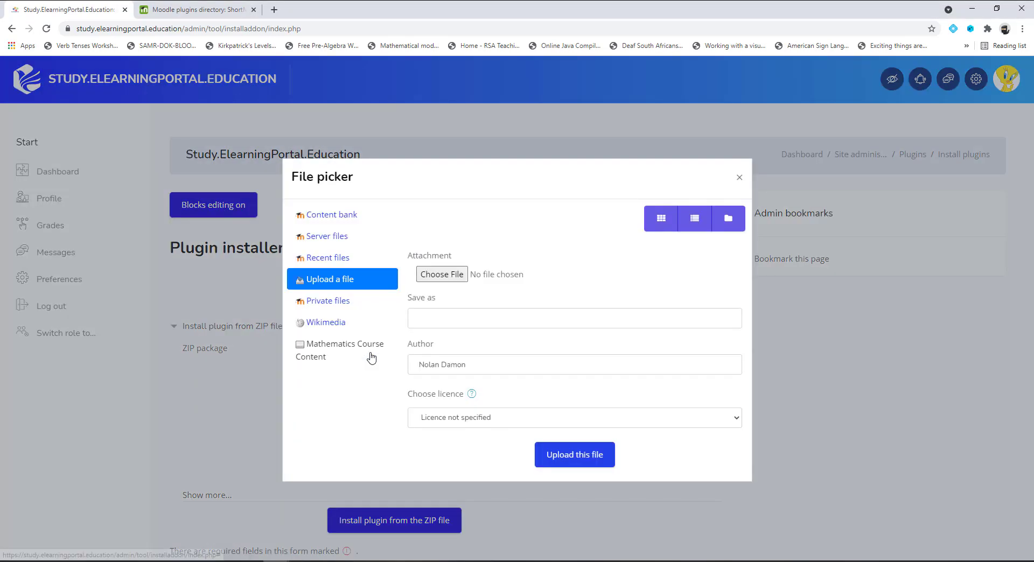
pyautogui.click(451, 276)
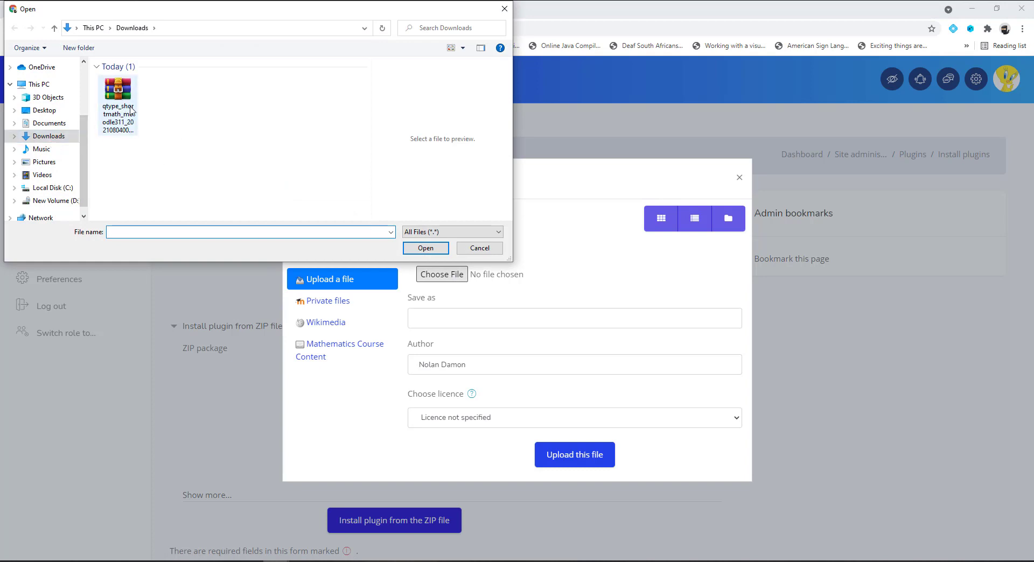
pyautogui.click(121, 98)
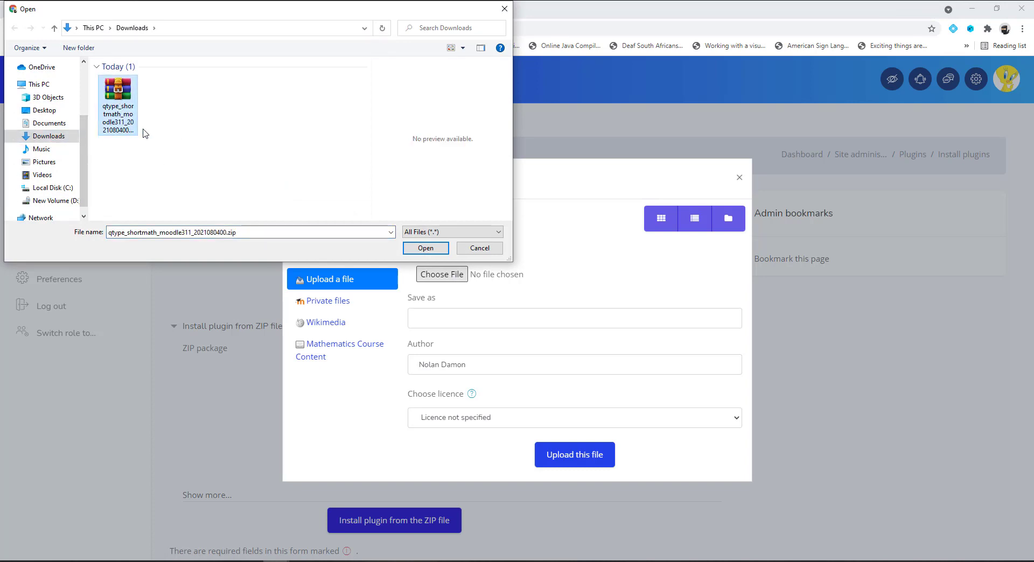
pyautogui.click(429, 247)
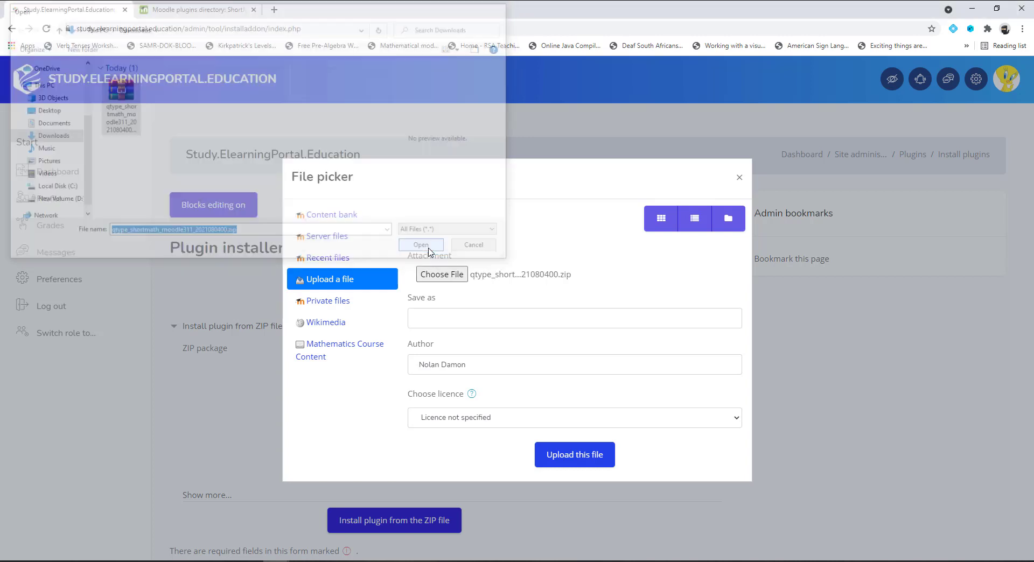
pyautogui.click(579, 458)
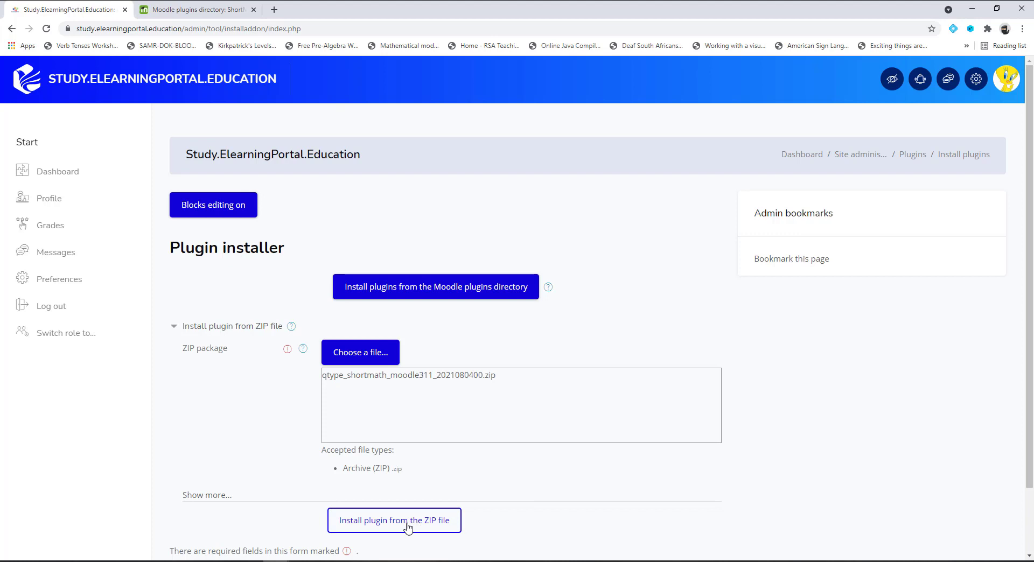
# Start installing the ShortMath plugin from the ZIP file and continue past the validation and server environment checks.
pyautogui.click(425, 527)
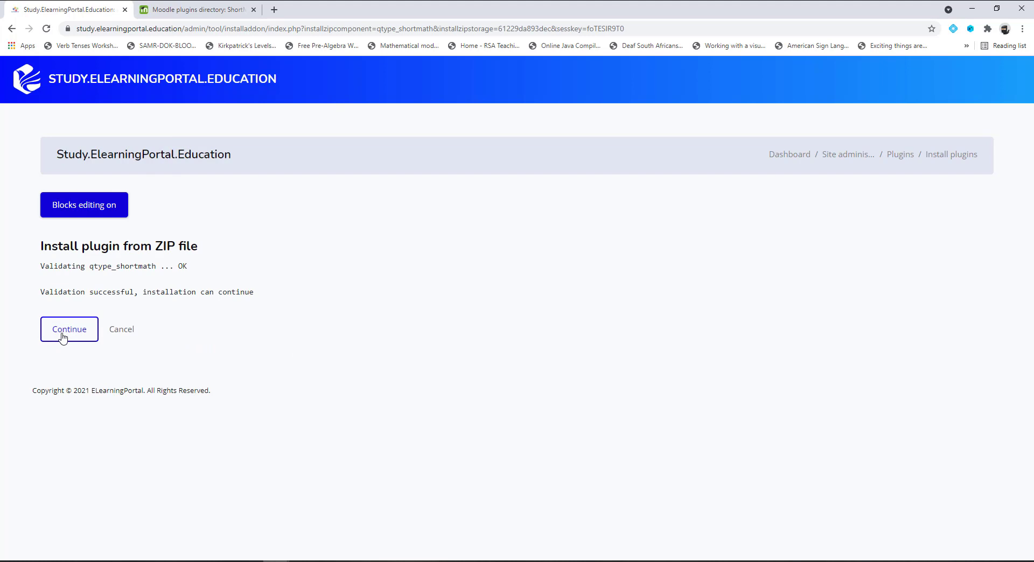
pyautogui.click(63, 337)
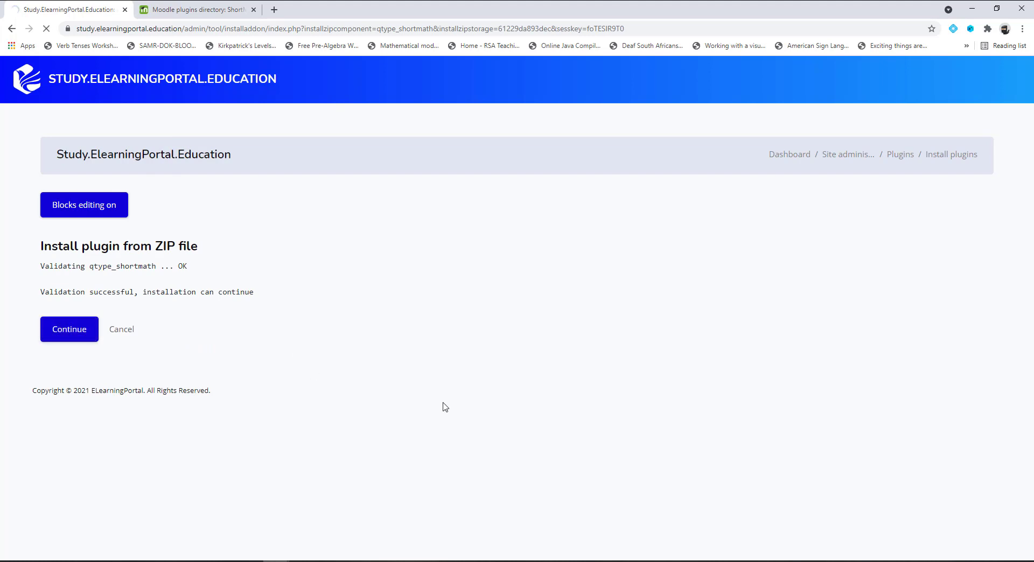
pyautogui.scroll(-14, 289, 370)
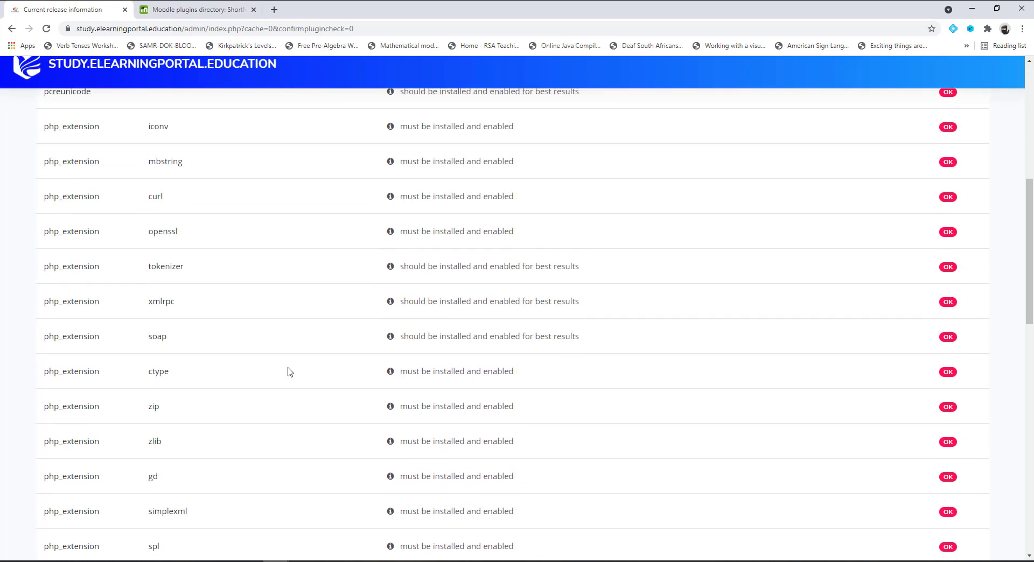
pyautogui.scroll(-8, 289, 369)
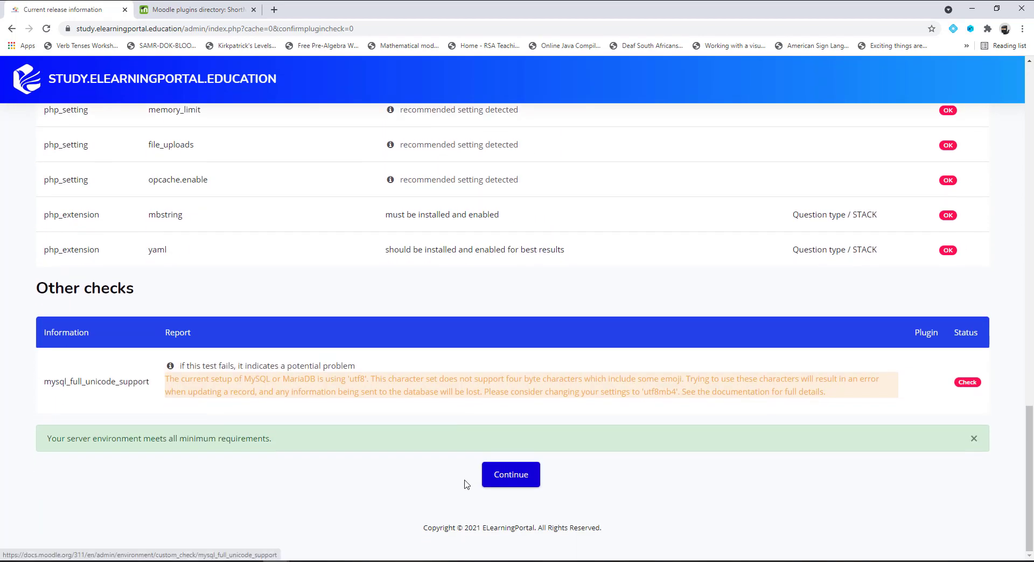
pyautogui.click(513, 484)
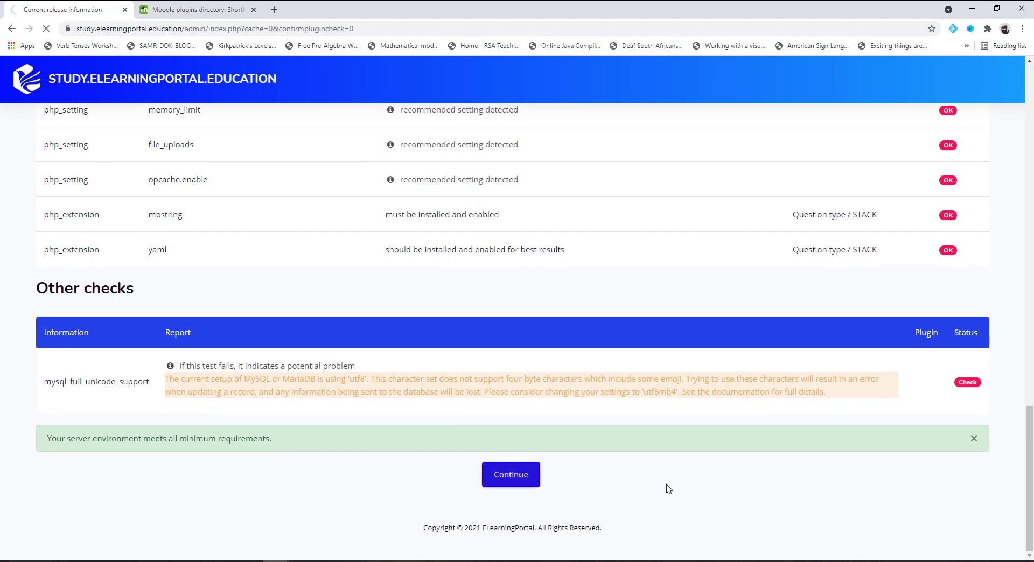
# Check the ShortMath entry in the plugins check, upgrade the Moodle database and continue past the upgrade report.
pyautogui.scroll(-5, 425, 431)
pyautogui.scroll(-4, 400, 410)
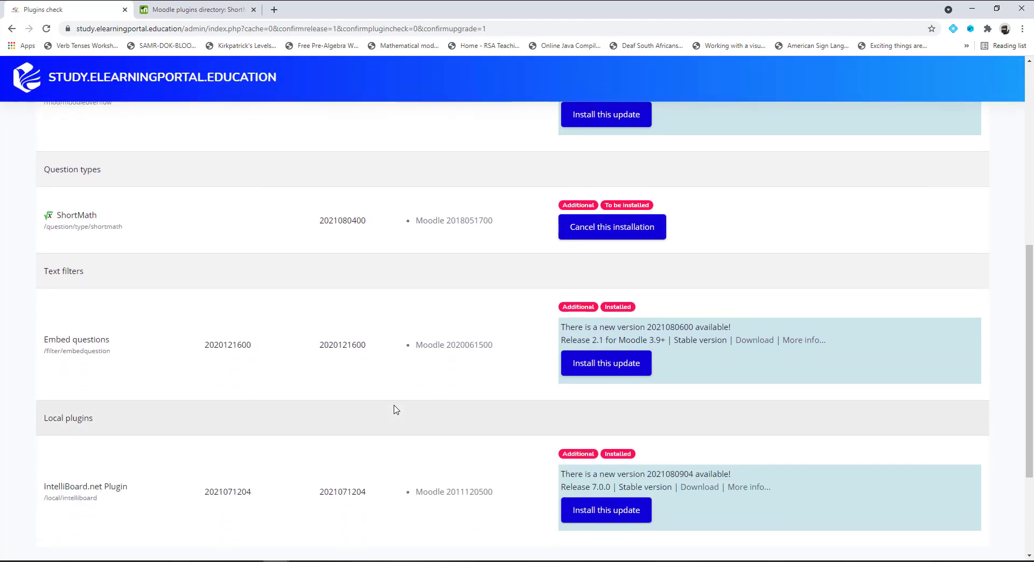
pyautogui.scroll(2, 346, 364)
pyautogui.scroll(-1, 162, 302)
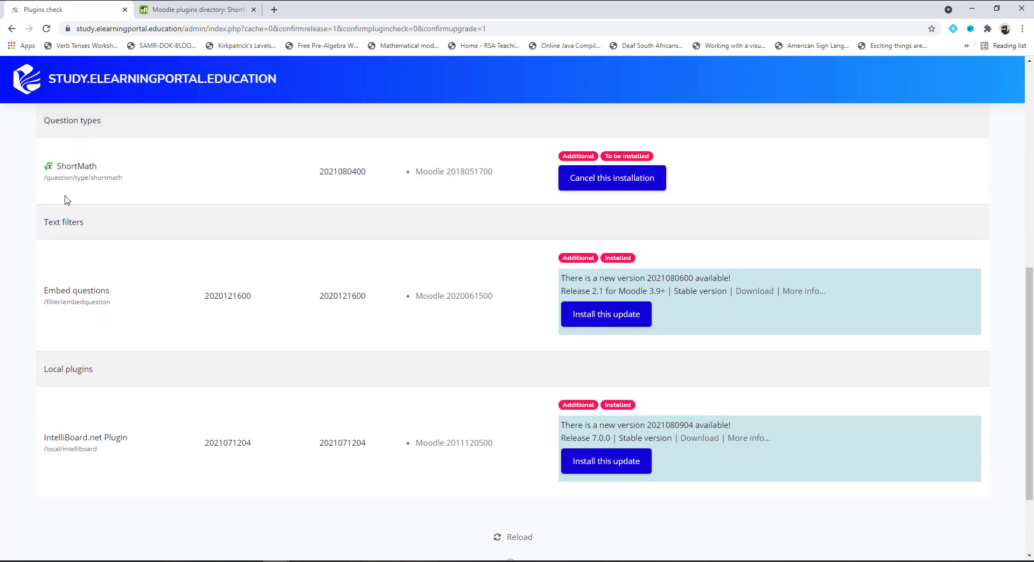
pyautogui.scroll(2, 67, 200)
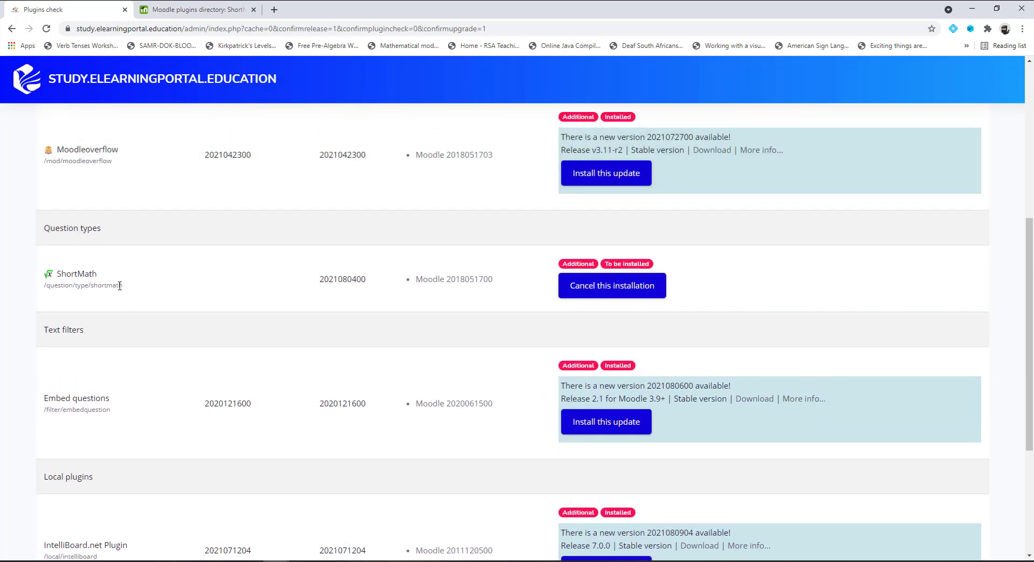
pyautogui.scroll(-4, 233, 323)
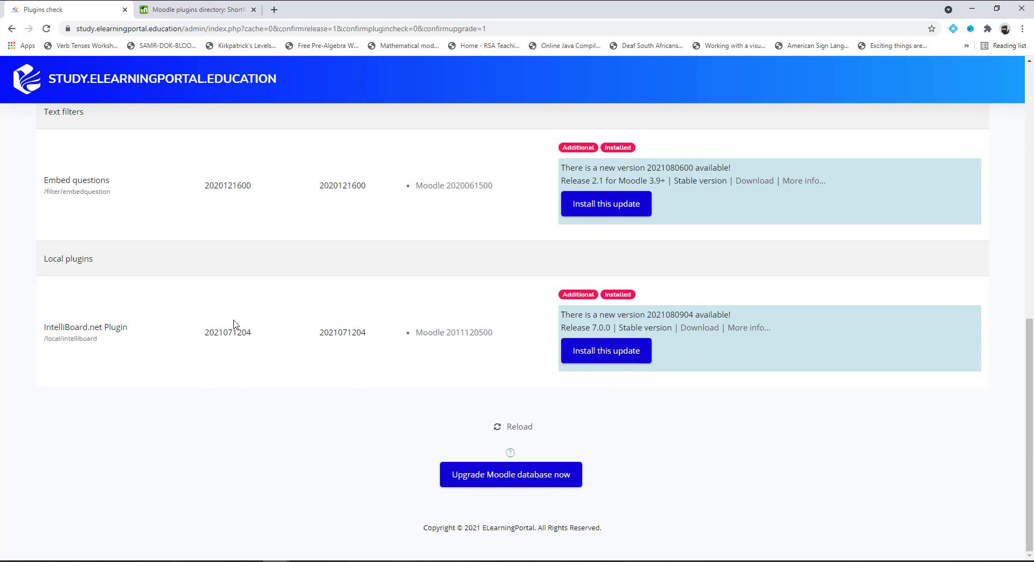
pyautogui.click(510, 478)
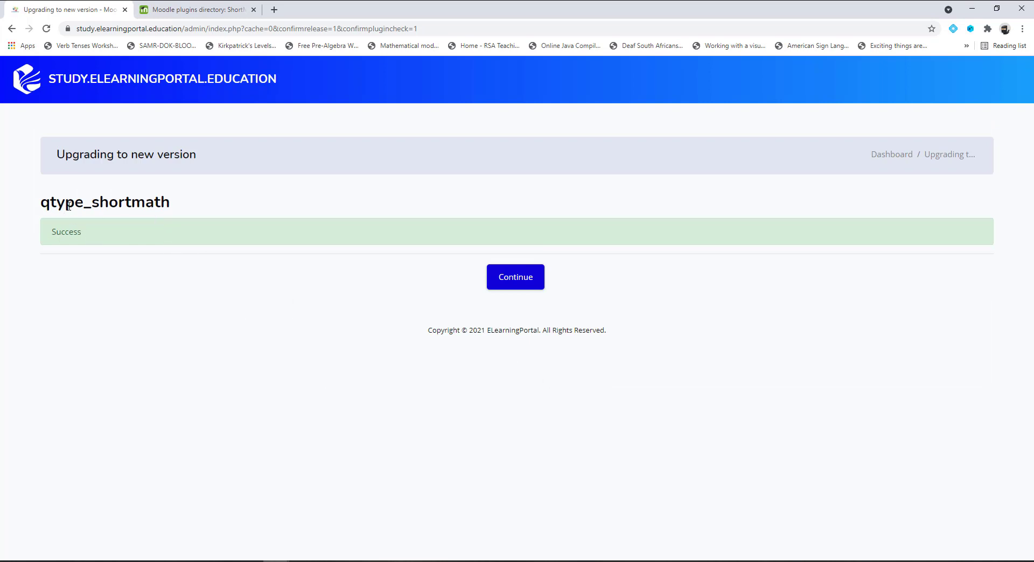
pyautogui.click(518, 280)
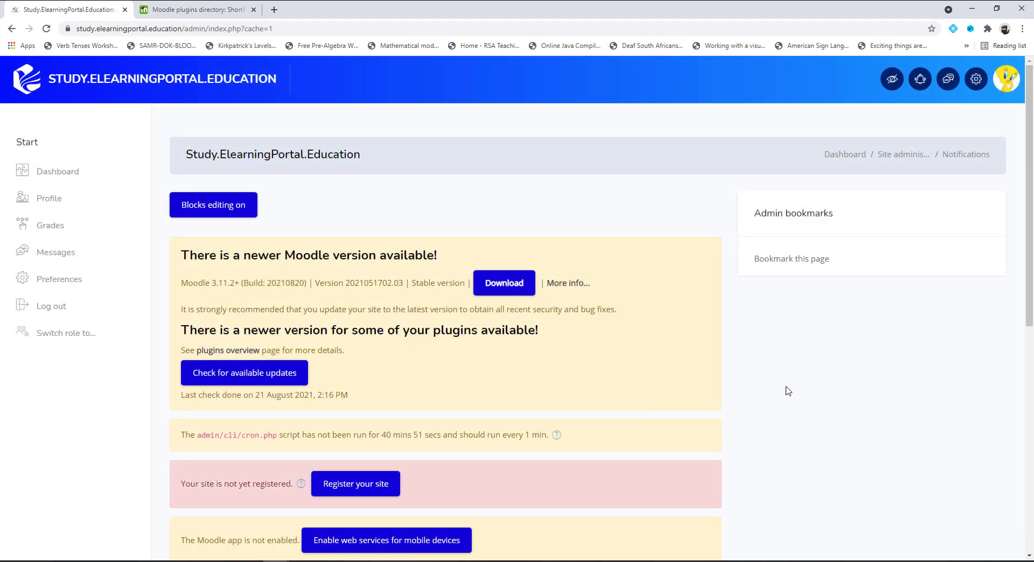
# Open the Functions course and go through its course administration to the question bank.
pyautogui.click(122, 88)
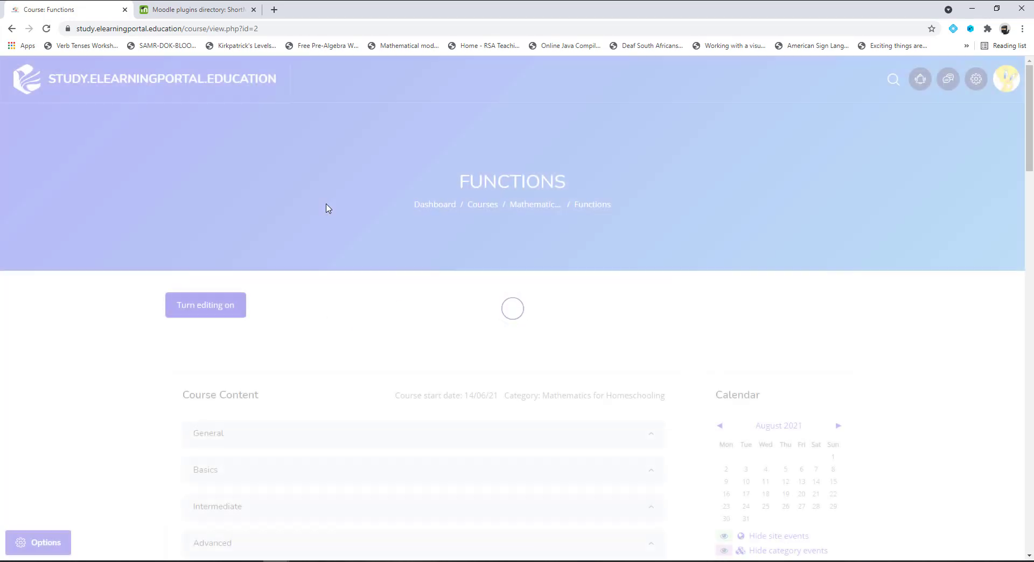
pyautogui.scroll(-2, 350, 323)
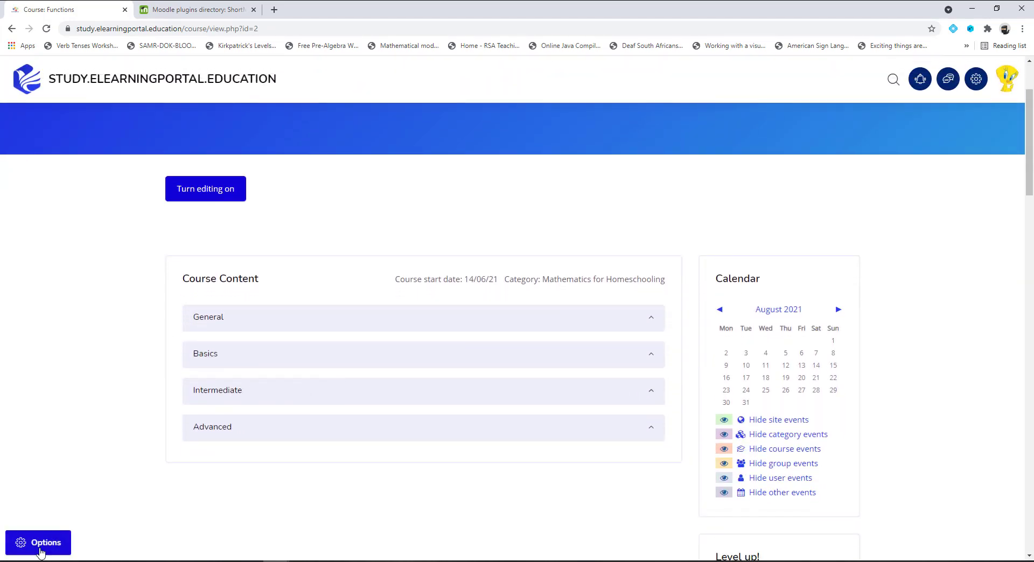
pyautogui.click(39, 544)
pyautogui.click(51, 503)
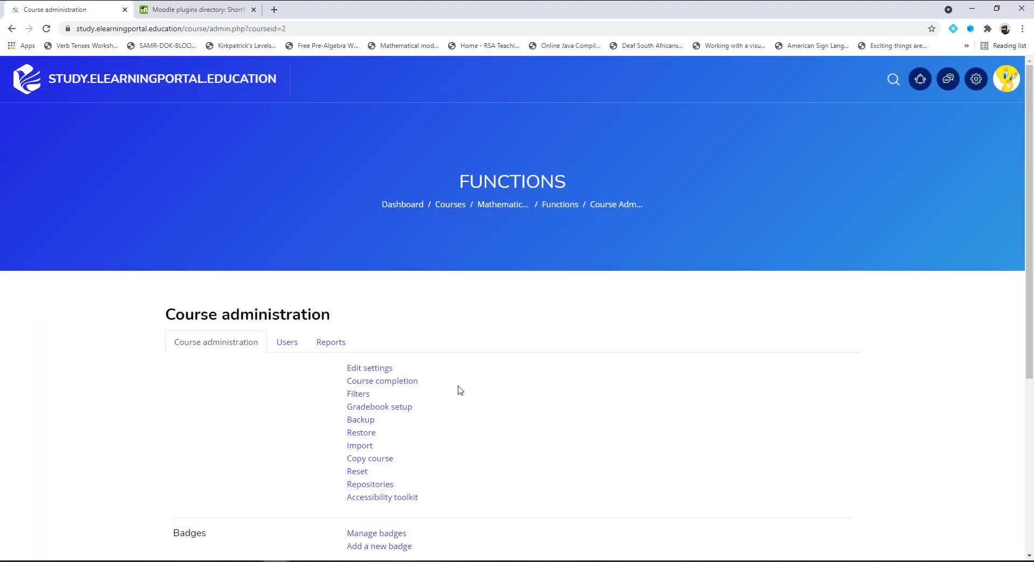
pyautogui.scroll(-5, 468, 376)
pyautogui.click(377, 313)
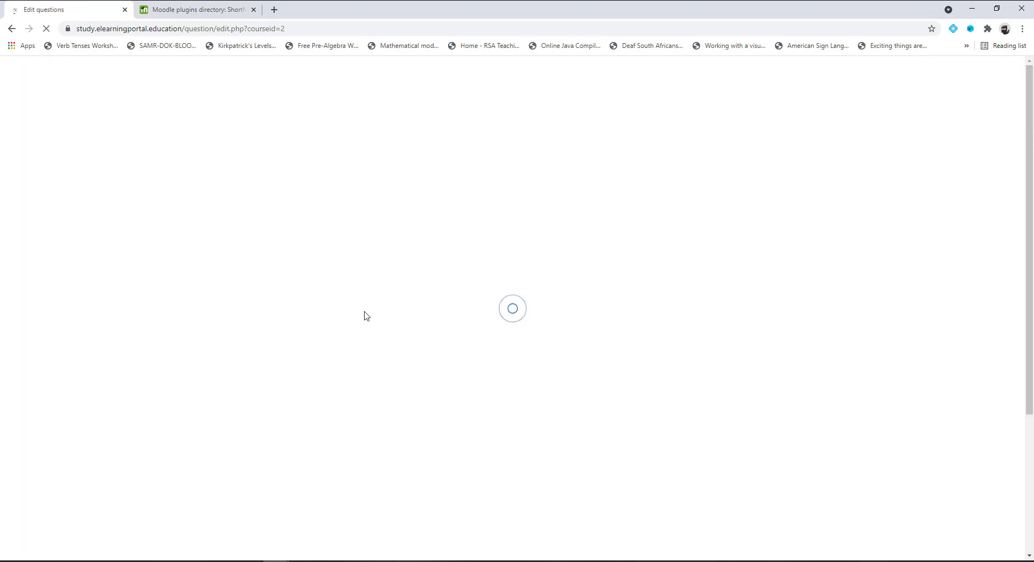
# Create a new question of the ShortMath type in the Functions question bank.
pyautogui.scroll(-4, 387, 323)
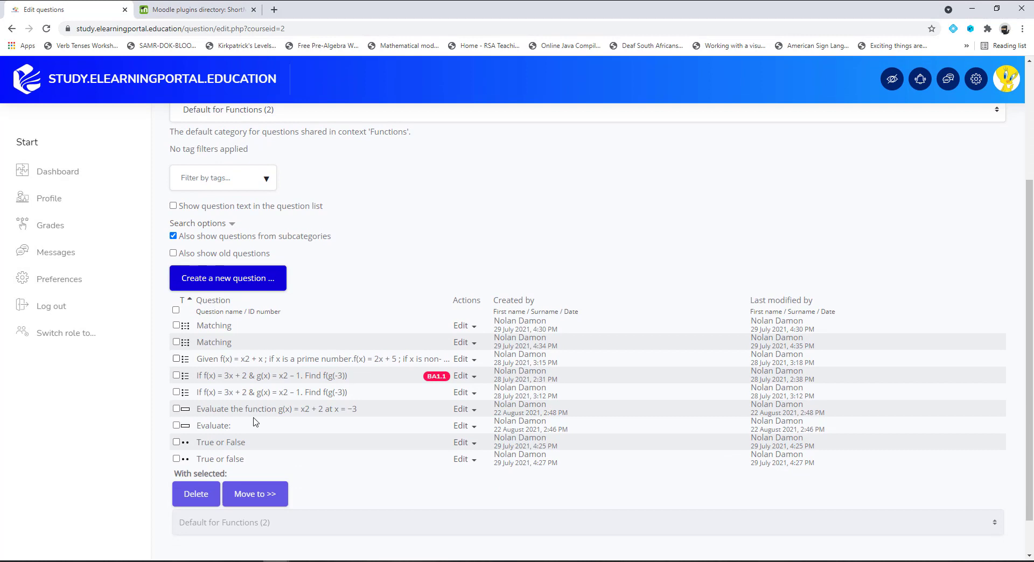
pyautogui.scroll(1, 305, 439)
pyautogui.scroll(2, 360, 375)
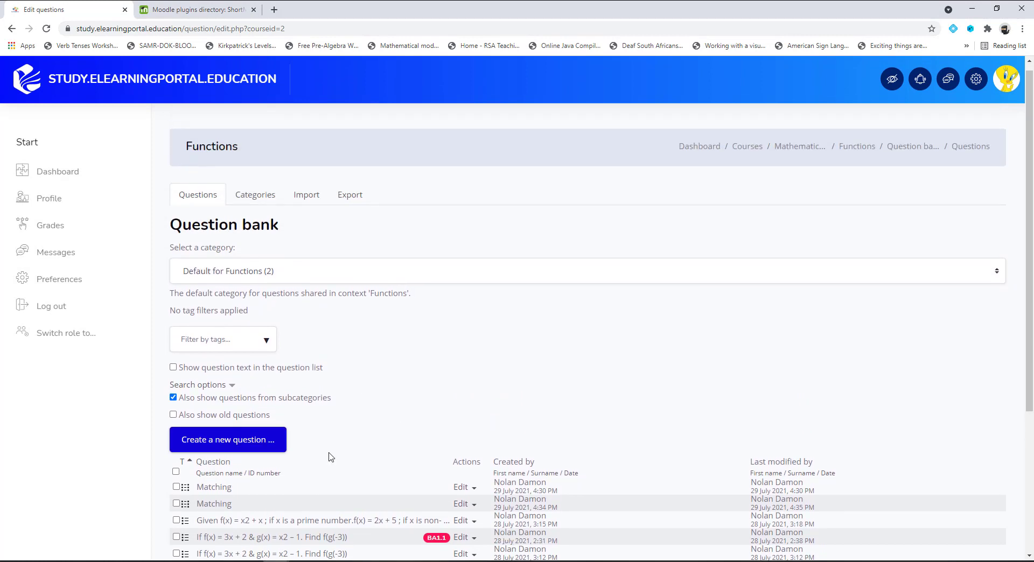
pyautogui.click(240, 444)
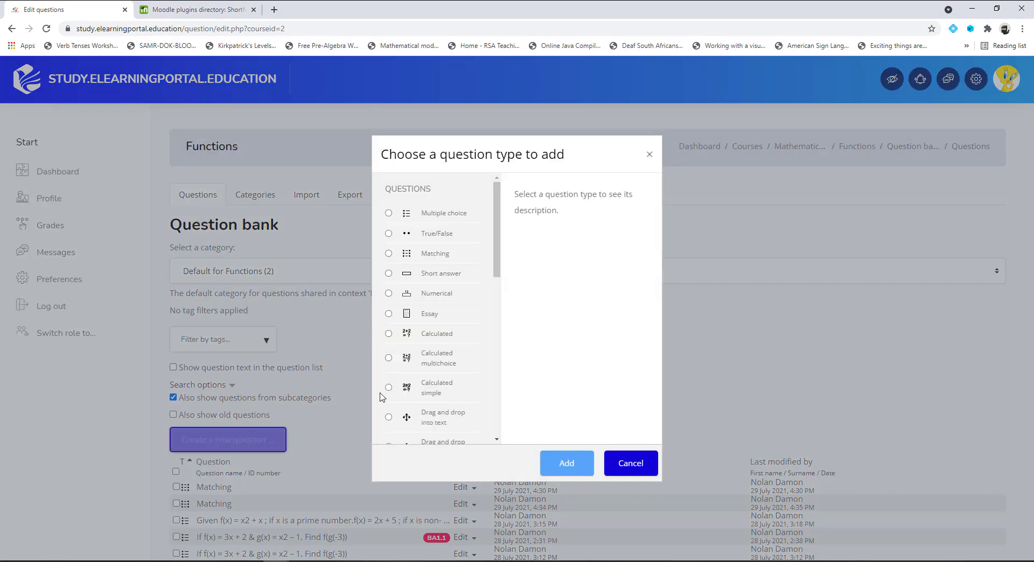
pyautogui.scroll(-2, 463, 321)
pyautogui.scroll(-3, 463, 319)
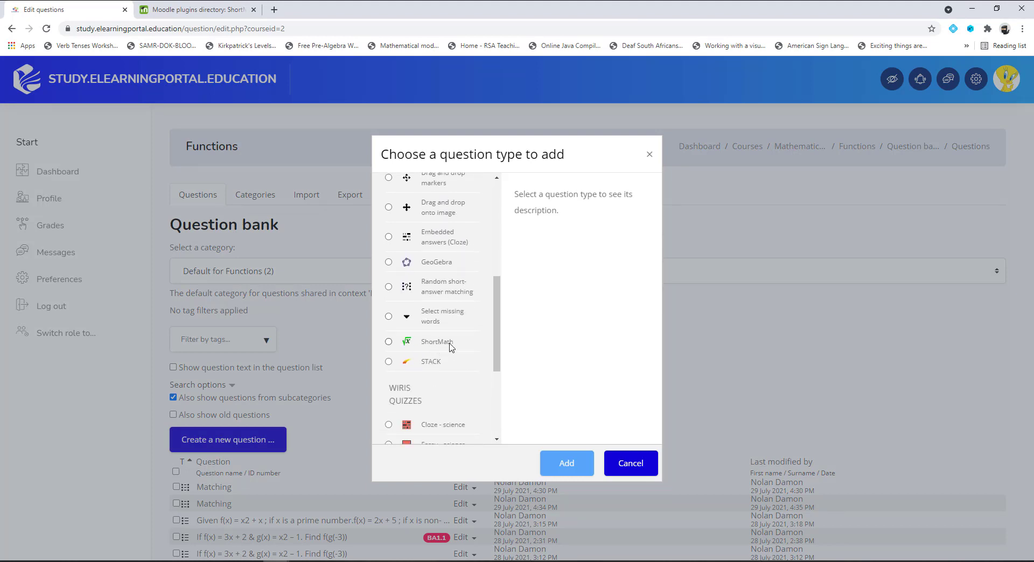
pyautogui.click(388, 342)
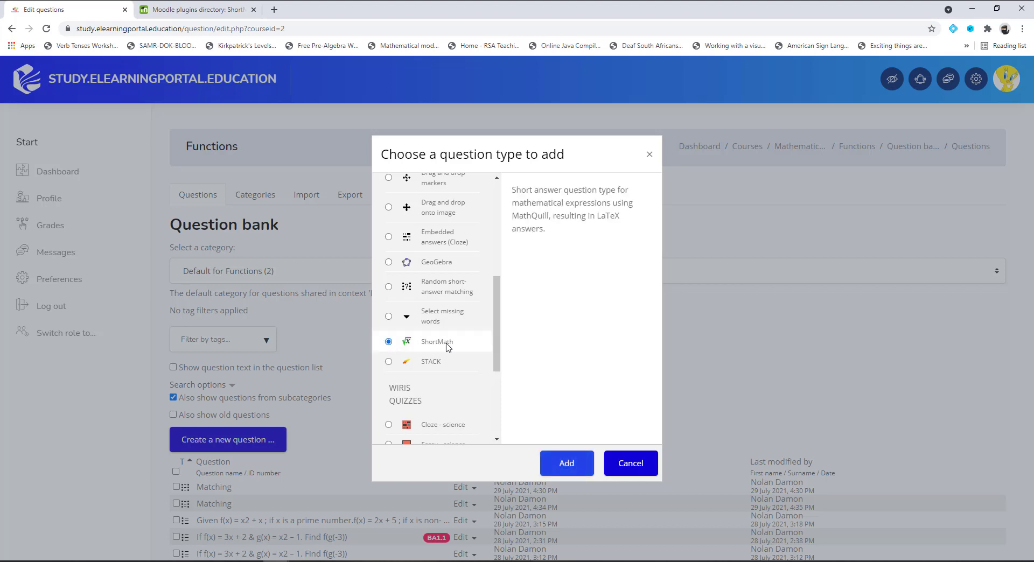
pyautogui.click(569, 466)
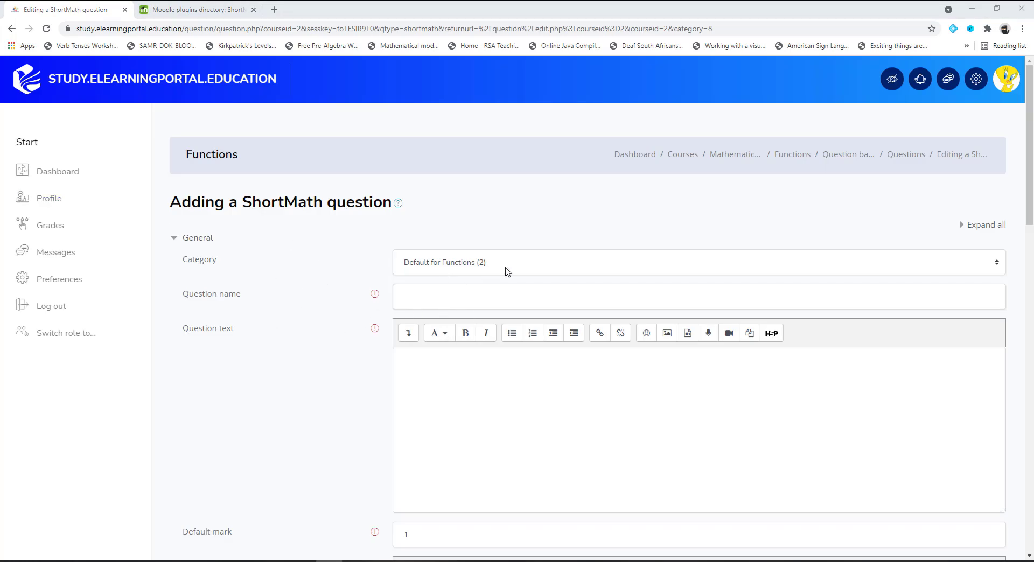
# Enter "Write y = x2 + 4x + 1 using function notation and evaluate the function at x = 3." as question name and text.
pyautogui.click(453, 300)
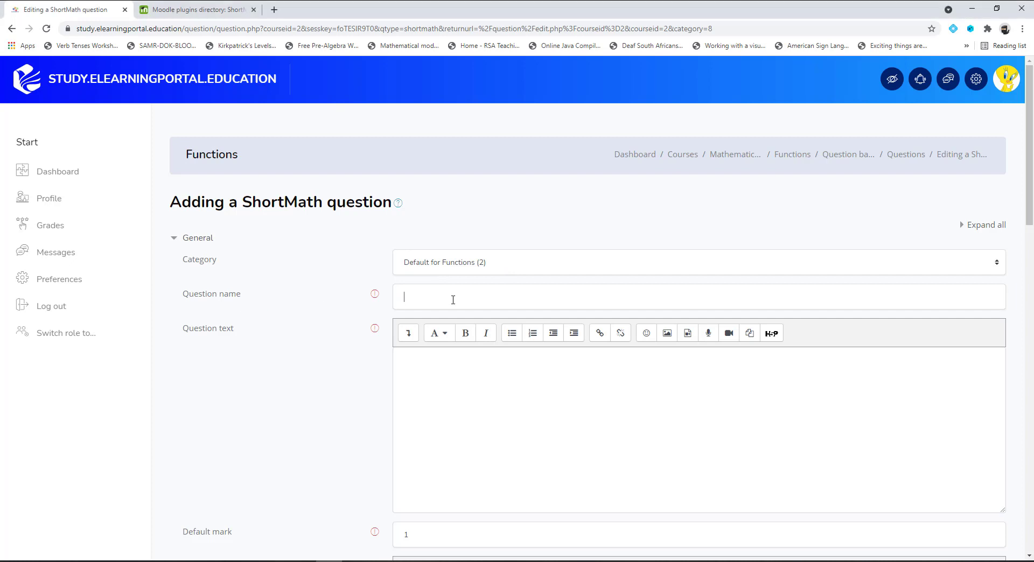
pyautogui.write('Write y = x2 + 4x + 1 using function notation and evaluate the function at x = 3.')
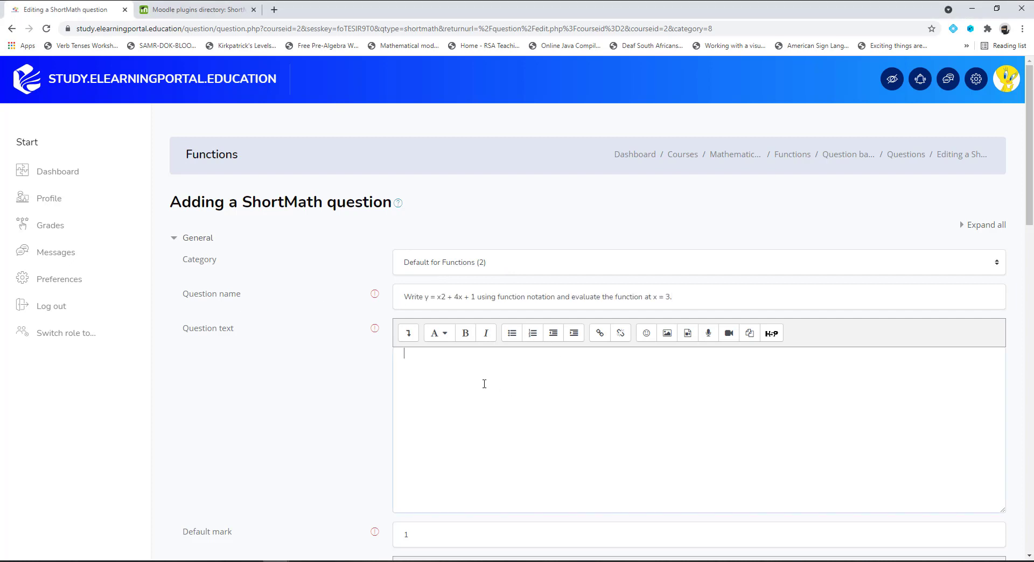
pyautogui.write('Write y = x2 + 4x + 1 using function notation and evaluate the function at x = 3.')
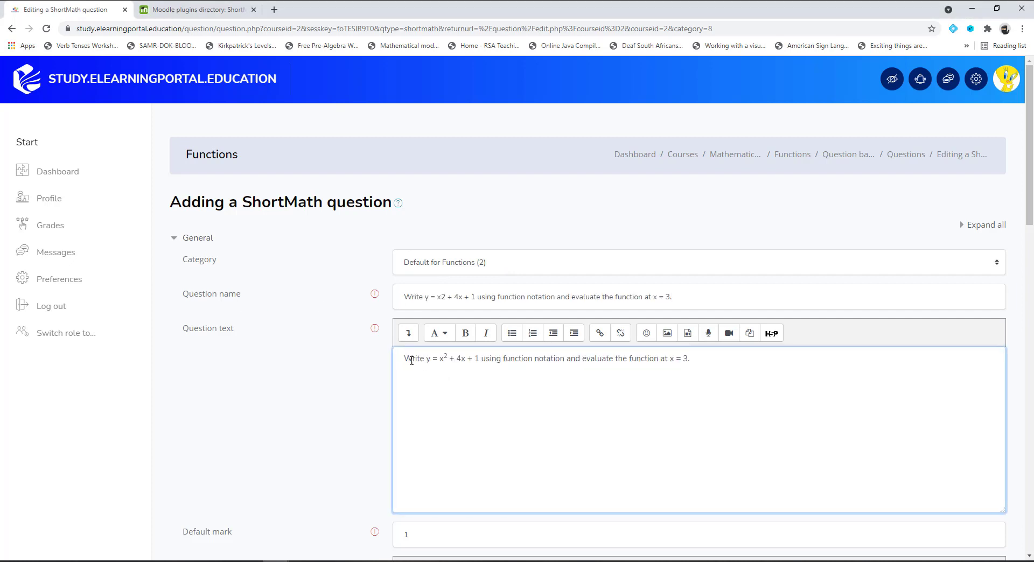
# Apply a larger heading style to the whole question text.
pyautogui.hotkey('ctrl', 'a')
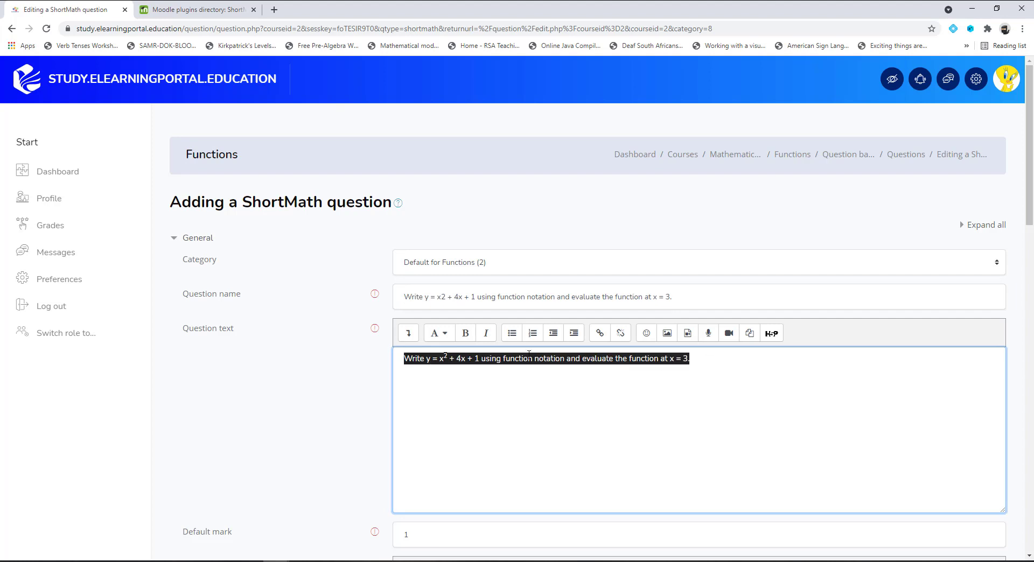
pyautogui.click(438, 333)
pyautogui.click(463, 382)
# Review the ShortMath question's equation toolbar, toolbar template and correct-answer settings.
pyautogui.scroll(-3, 431, 380)
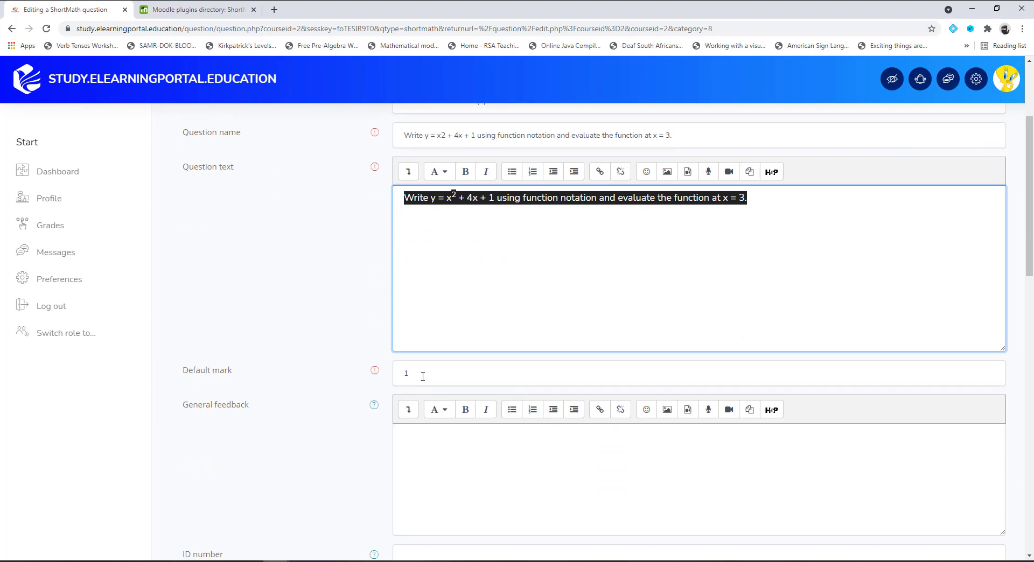
pyautogui.scroll(-3, 353, 377)
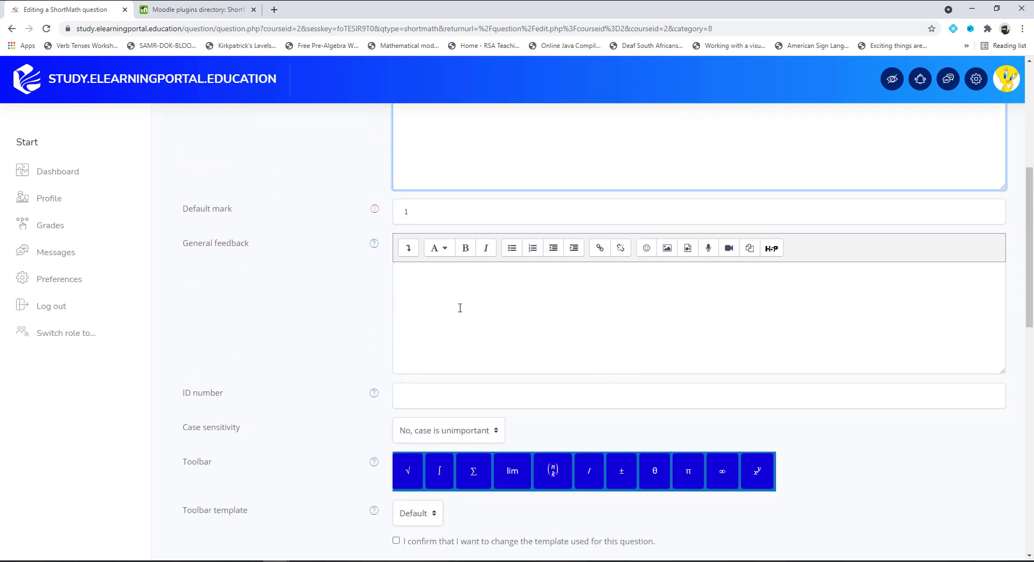
pyautogui.scroll(-2, 294, 304)
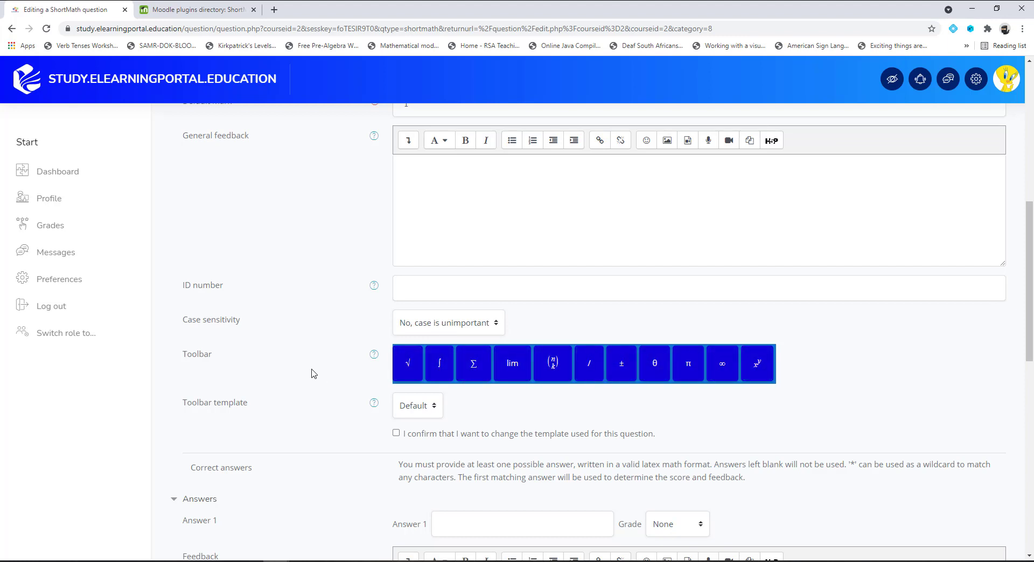
pyautogui.scroll(-2, 323, 337)
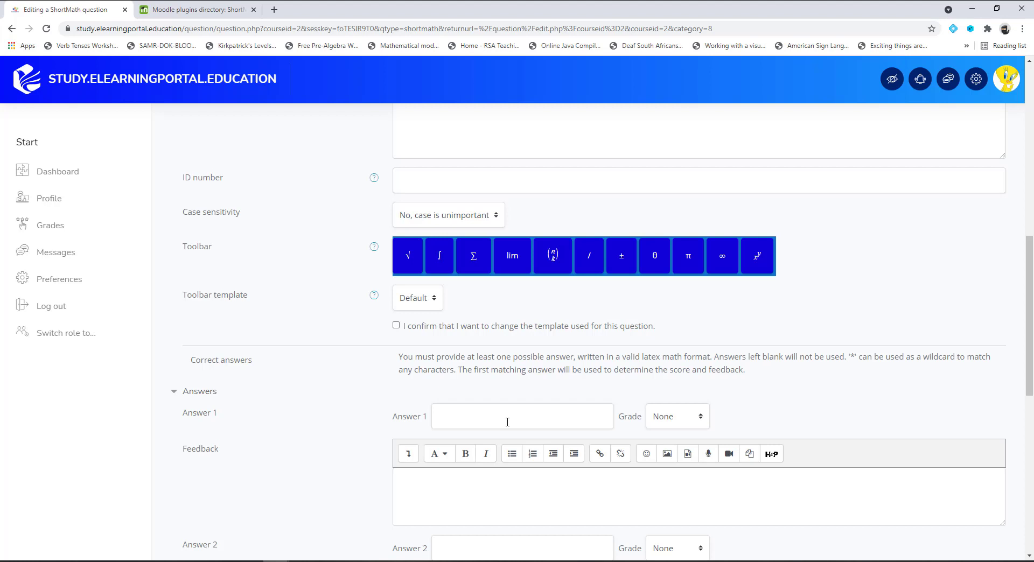
# Set the first correct answer to 22 with a 100% grade and save the question.
pyautogui.click(707, 427)
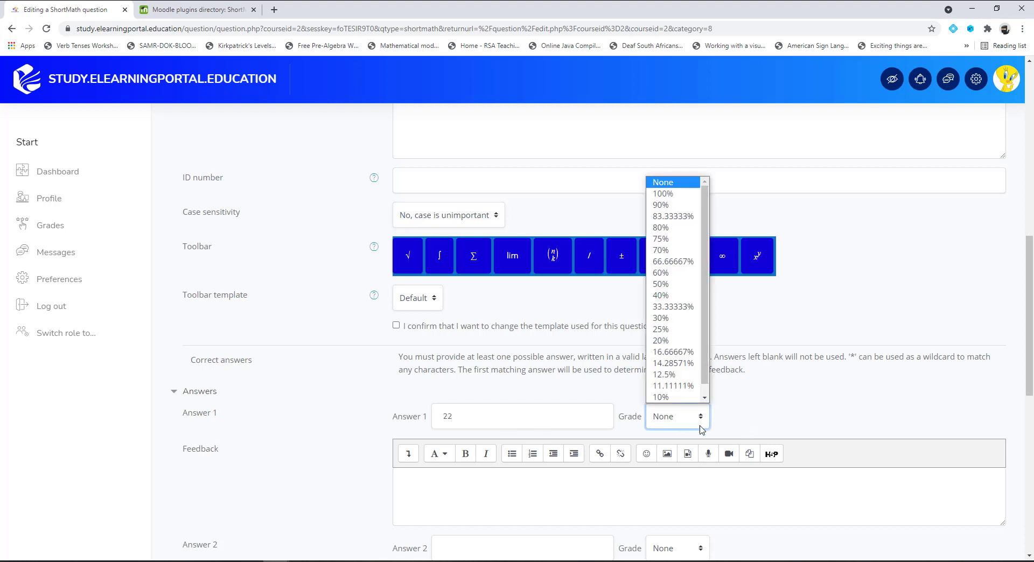
pyautogui.click(692, 197)
pyautogui.scroll(-5, 325, 372)
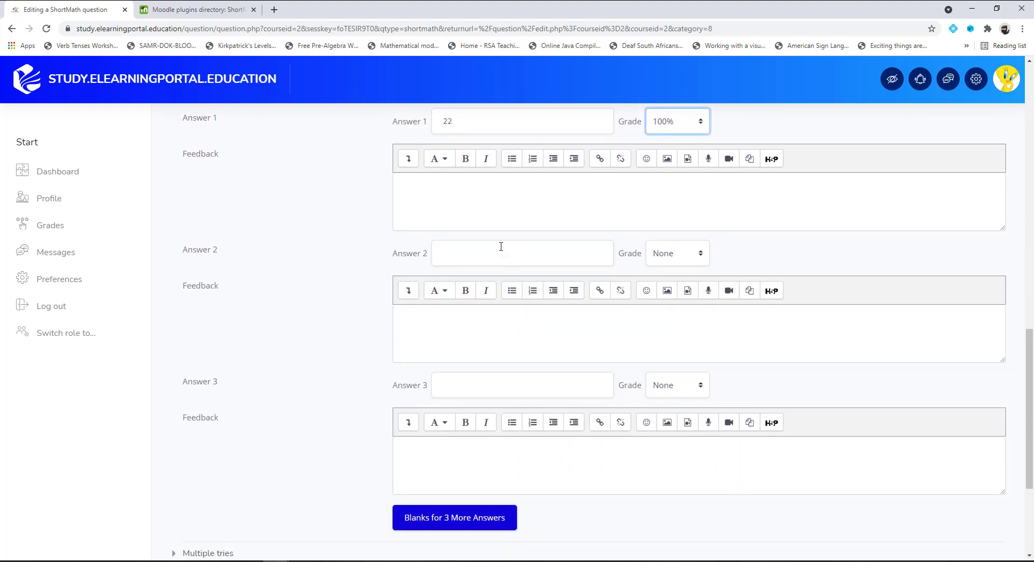
pyautogui.scroll(-4, 316, 343)
pyautogui.click(429, 457)
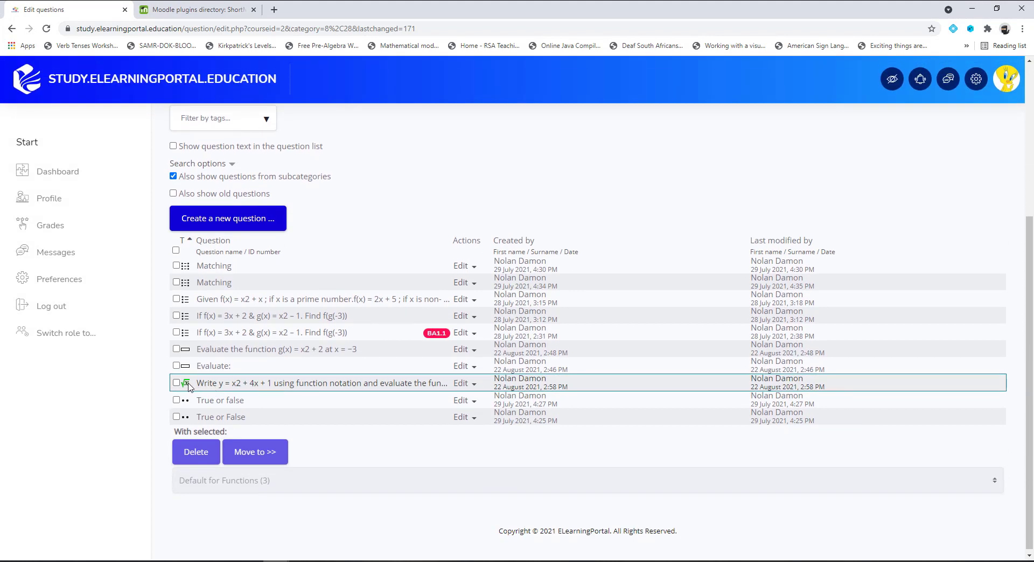
# Preview the saved y = x2 + 4x + 1 question, submit 22 as the answer, and close the preview.
pyautogui.click(464, 383)
pyautogui.click(408, 437)
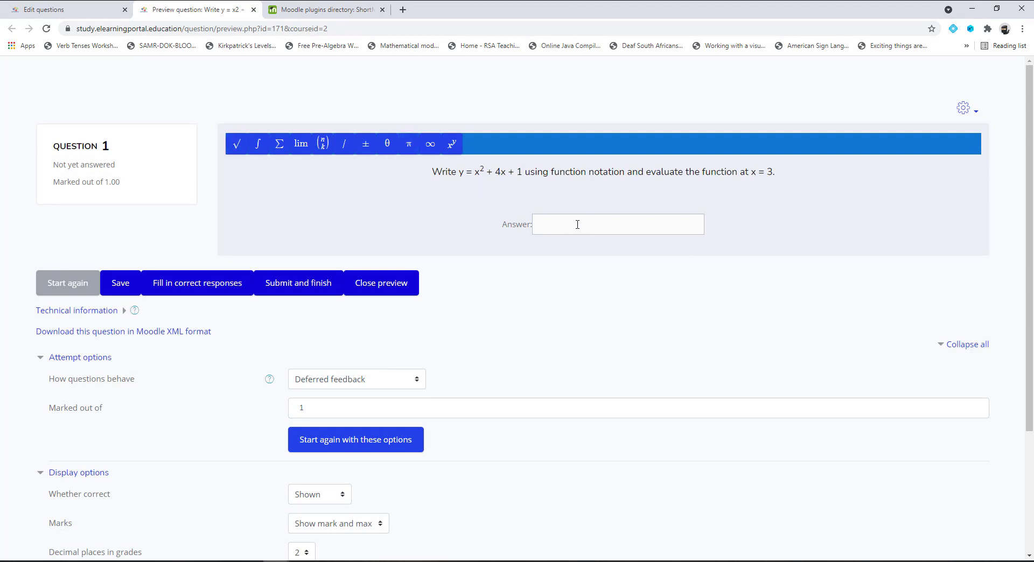
pyautogui.click(578, 226)
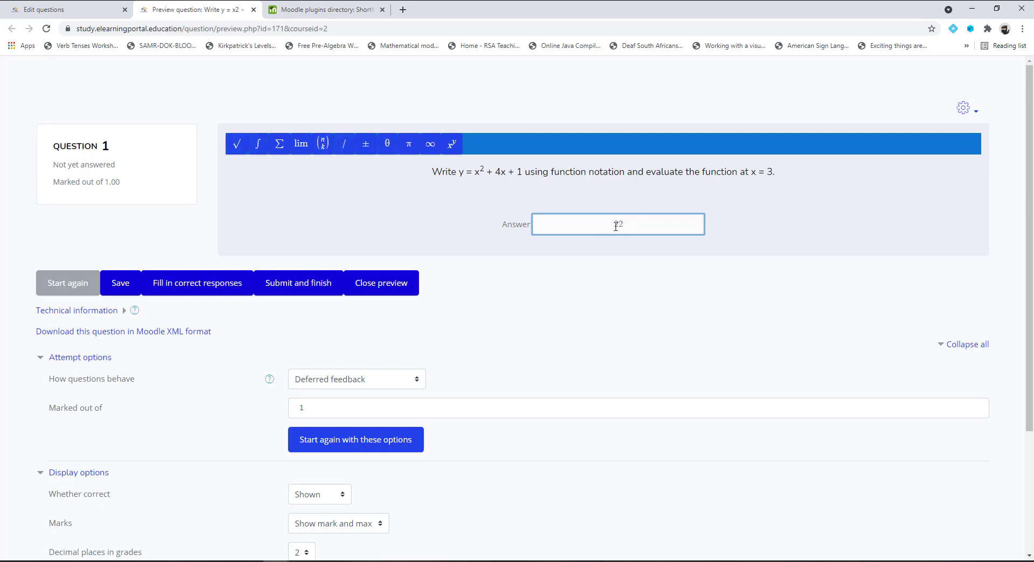
pyautogui.click(298, 283)
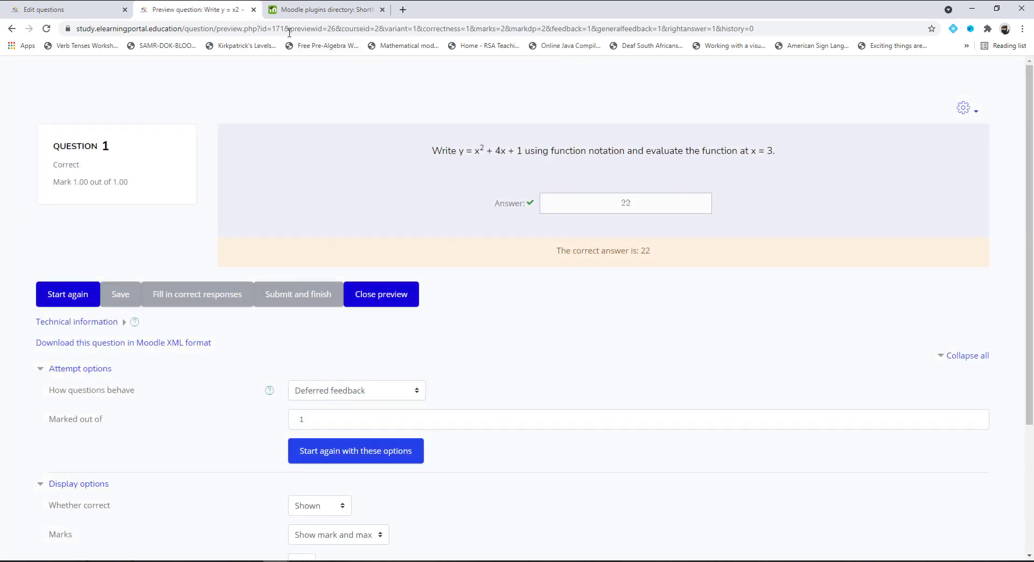
pyautogui.click(253, 9)
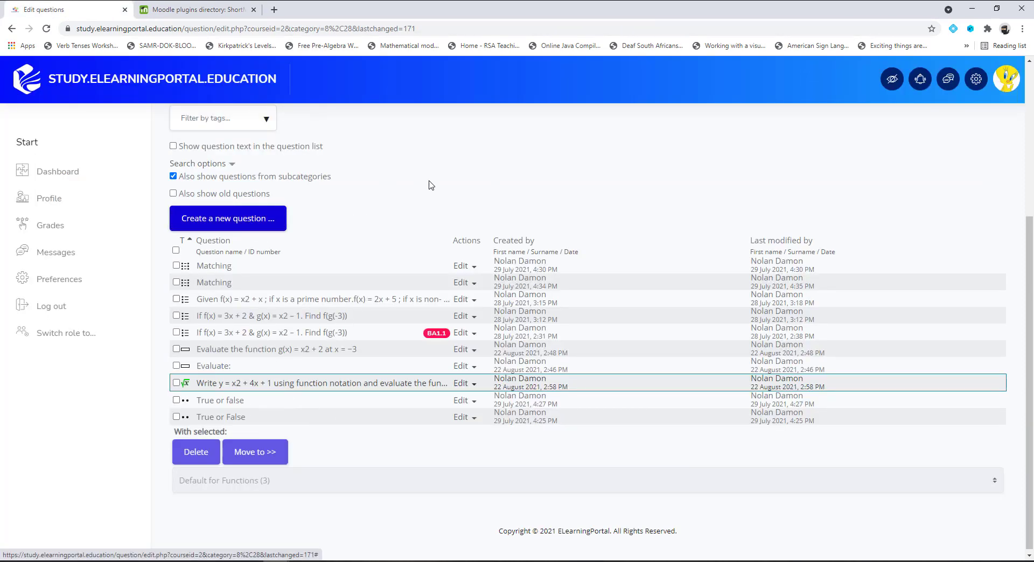
# Create another ShortMath question with "Evaluate the function g(x) = x2 + 2 at x = −3" as both question name and text.
pyautogui.click(272, 219)
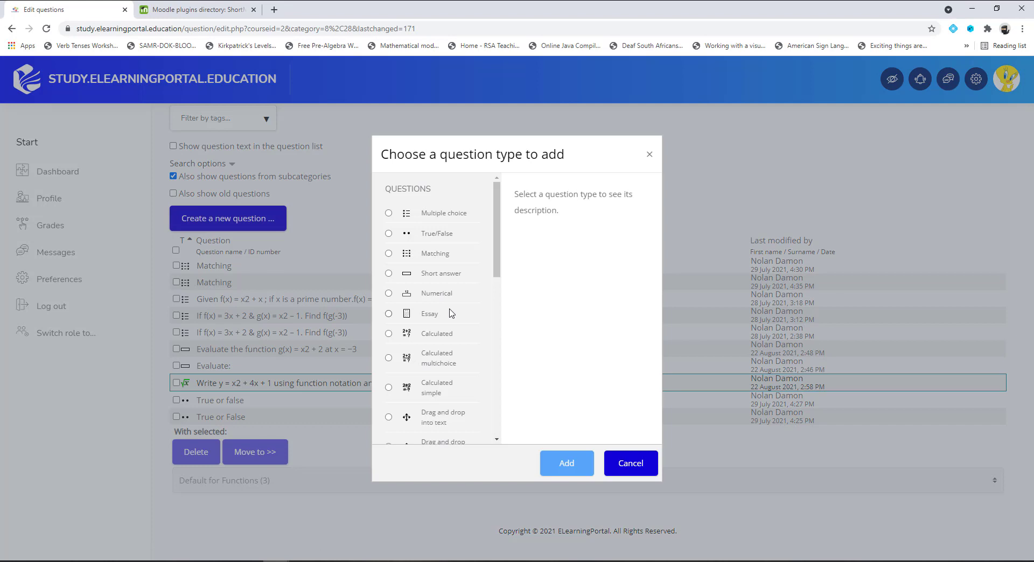
pyautogui.scroll(-5, 451, 314)
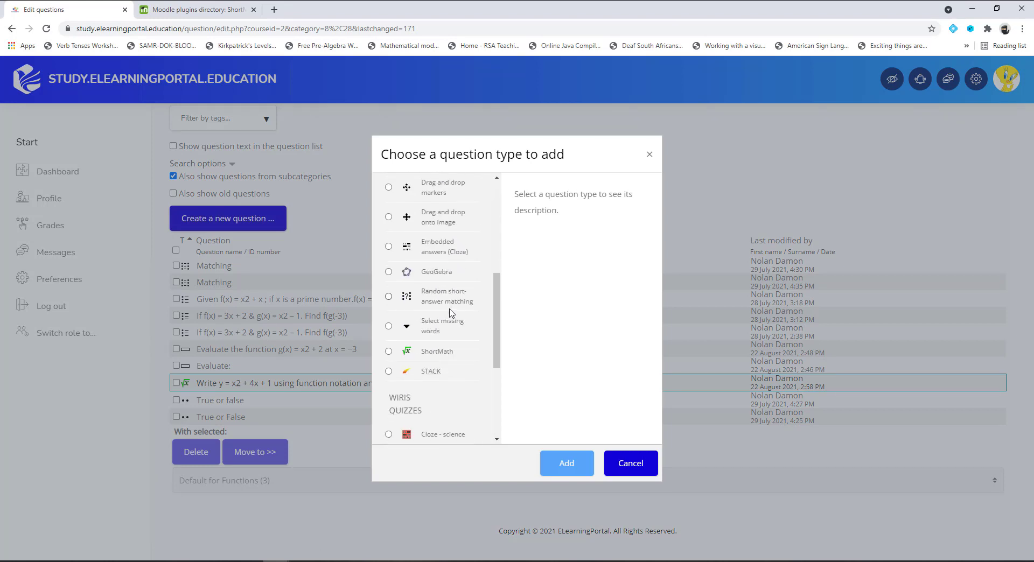
pyautogui.click(390, 350)
pyautogui.click(566, 466)
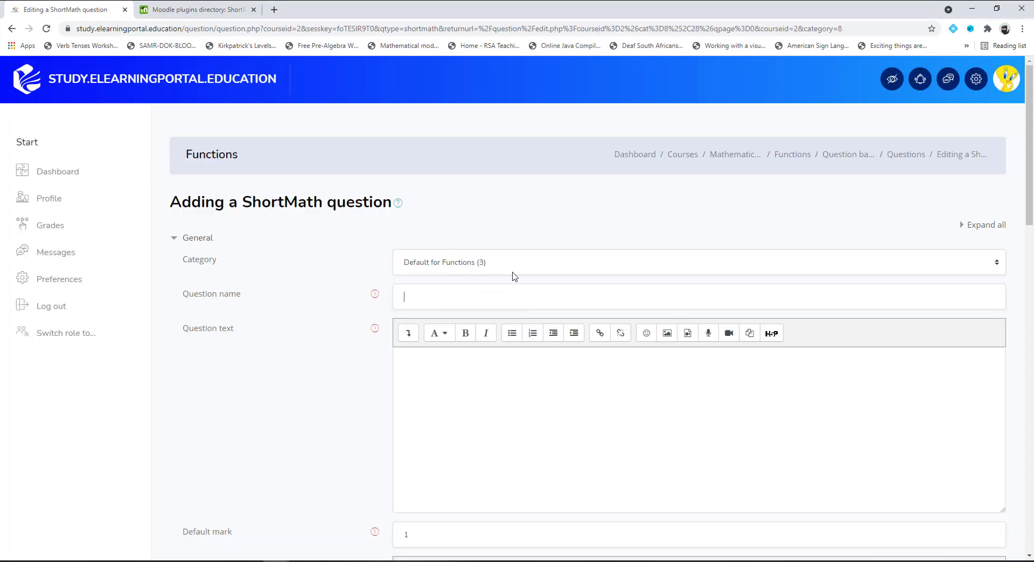
pyautogui.write('Evaluate the function g(x) = x2 + 2 at x = −3')
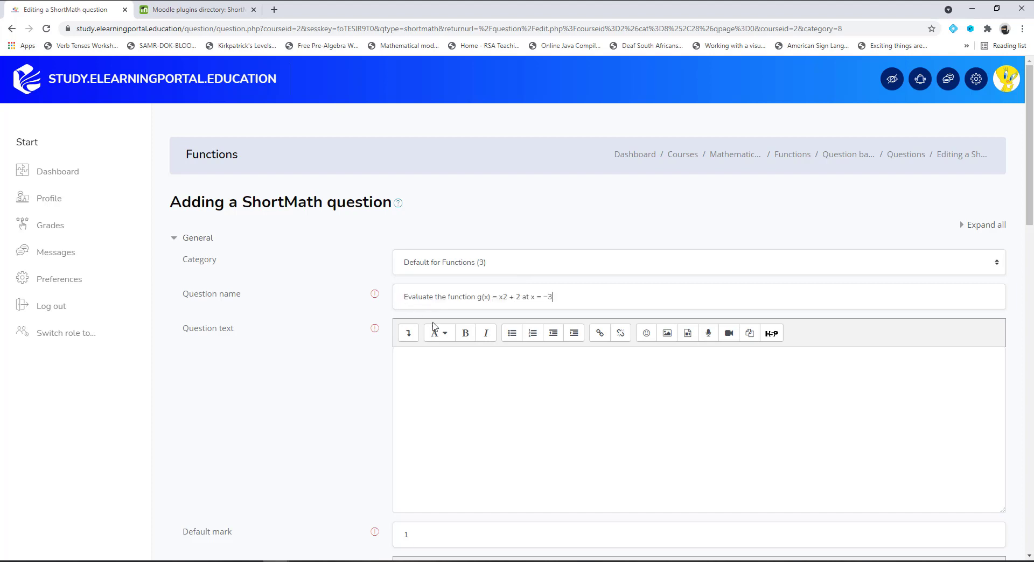
pyautogui.write('Evaluate the function g(x) = x2 + 2 at x = −3')
# Set the toolbar template of the g(x) question to None.
pyautogui.scroll(-4, 485, 376)
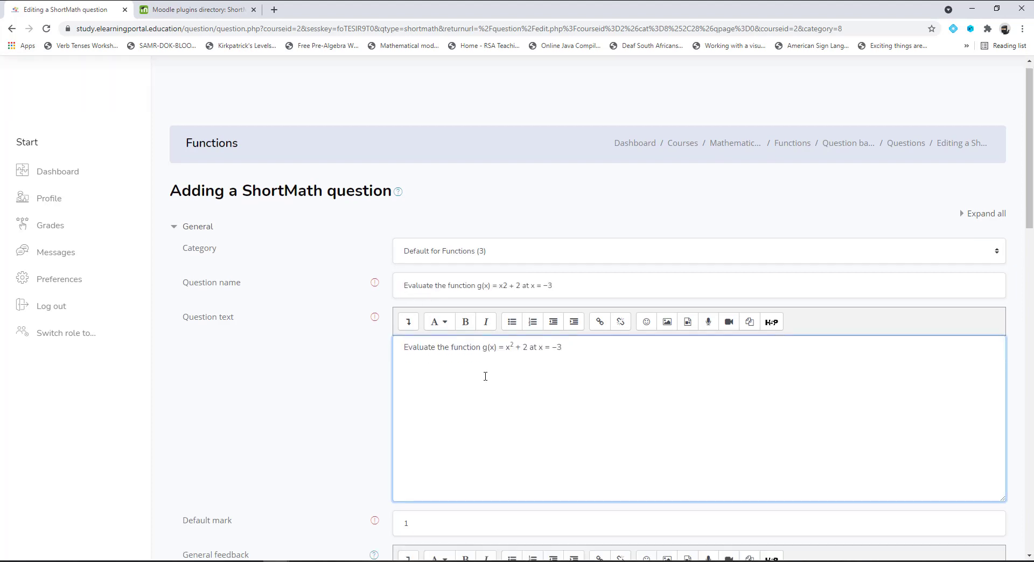
pyautogui.scroll(-1, 419, 301)
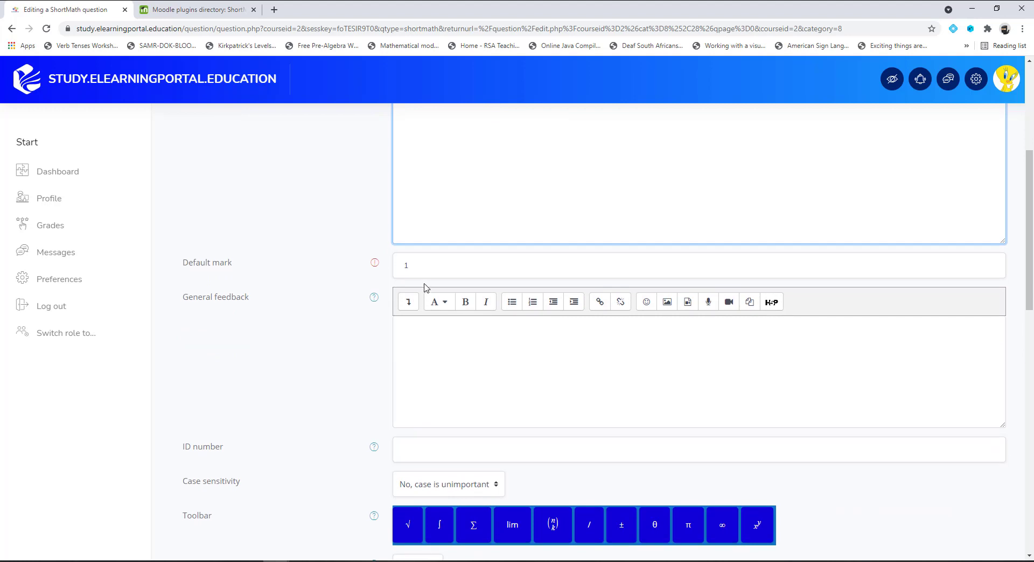
pyautogui.scroll(-2, 388, 260)
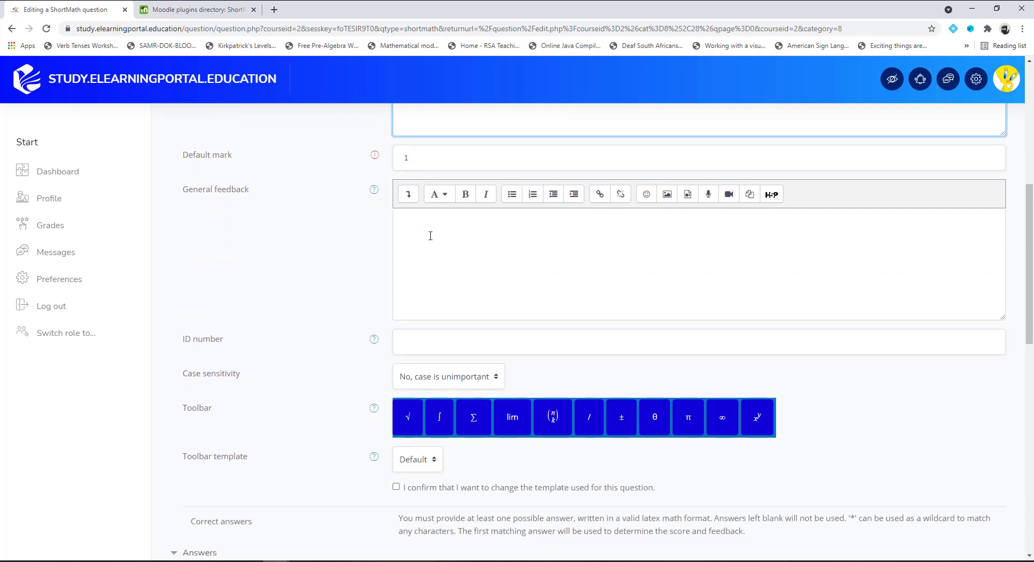
pyautogui.scroll(-2, 430, 236)
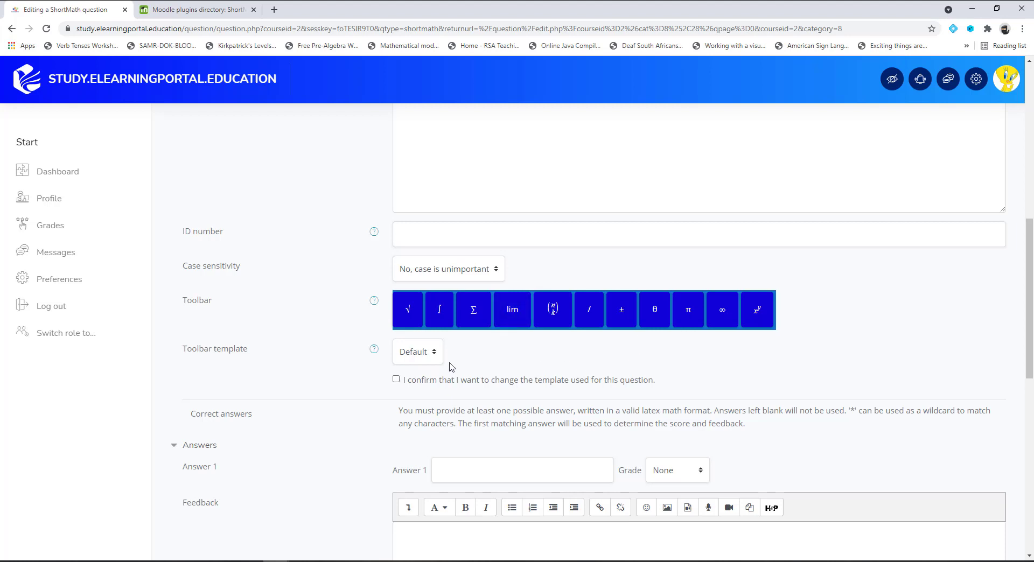
pyautogui.click(436, 354)
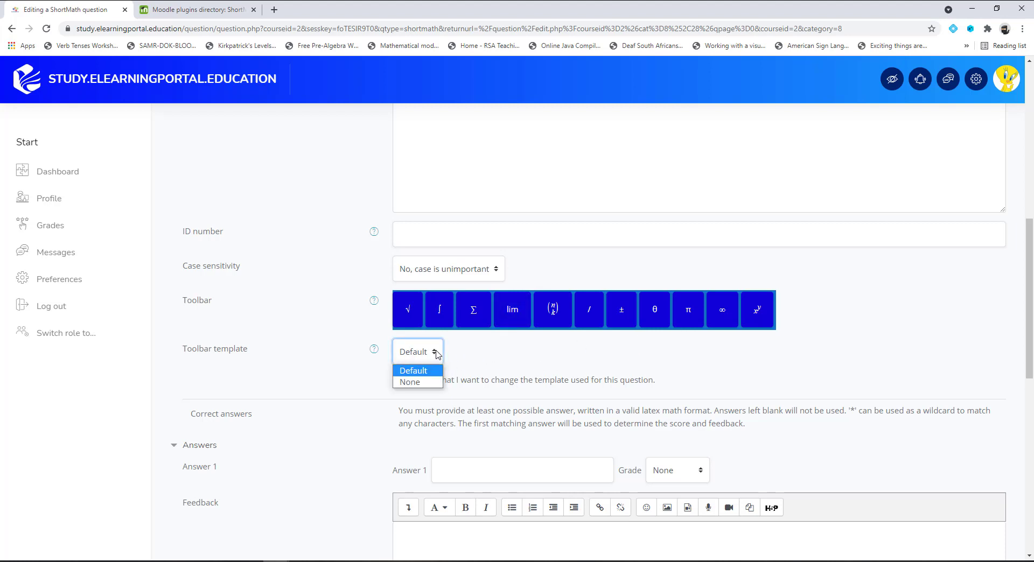
pyautogui.click(410, 382)
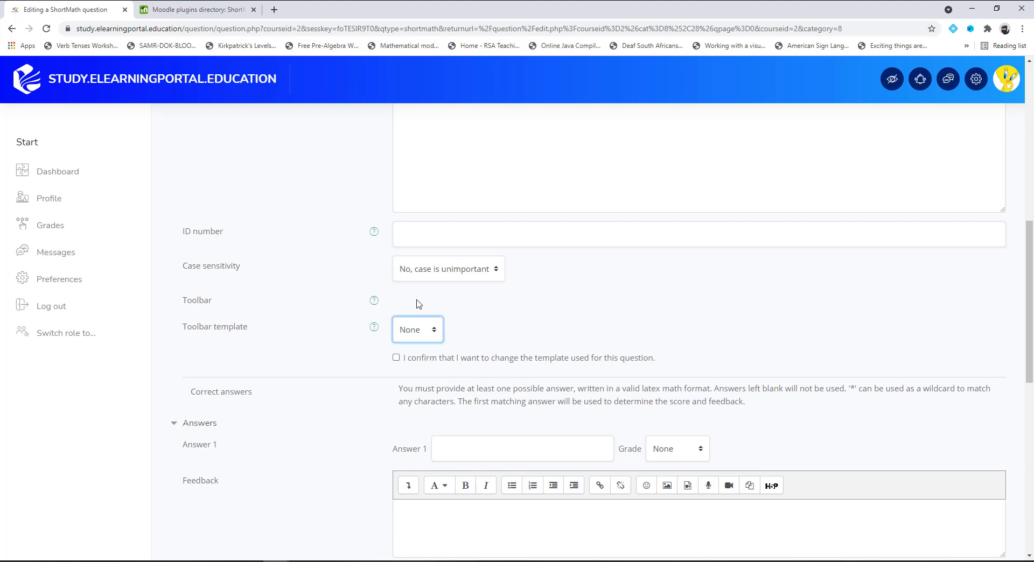
# Set the first correct answer to 11 with a 100% grade and save the g(x) question.
pyautogui.scroll(-3, 298, 342)
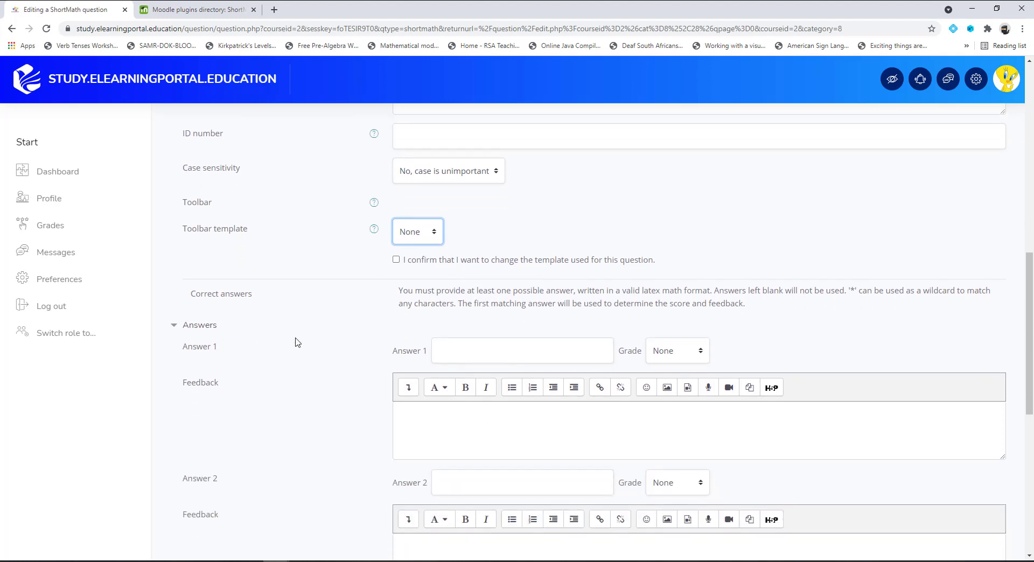
pyautogui.click(474, 291)
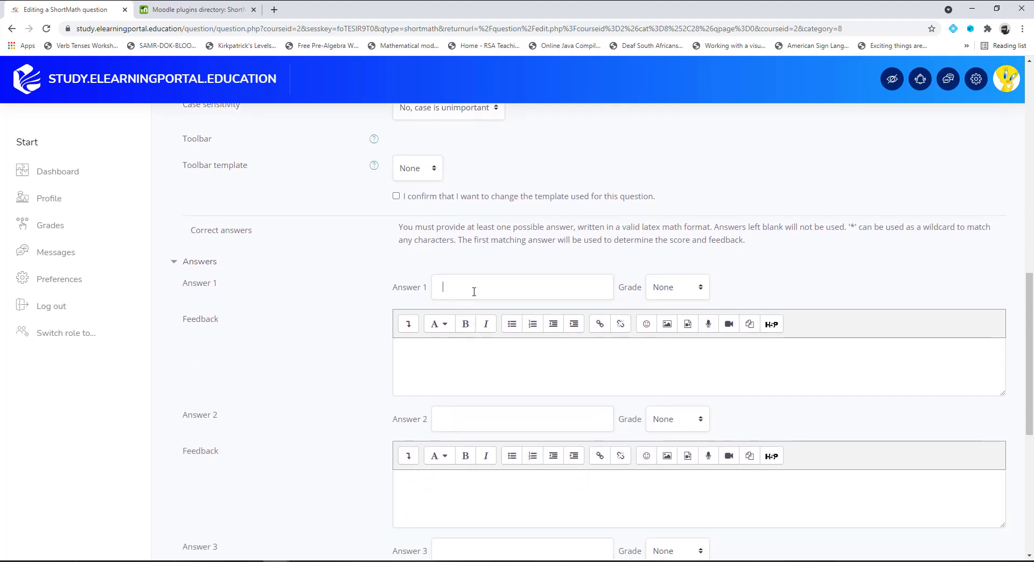
pyautogui.write('11')
pyautogui.click(676, 287)
pyautogui.click(672, 317)
pyautogui.scroll(-7, 462, 289)
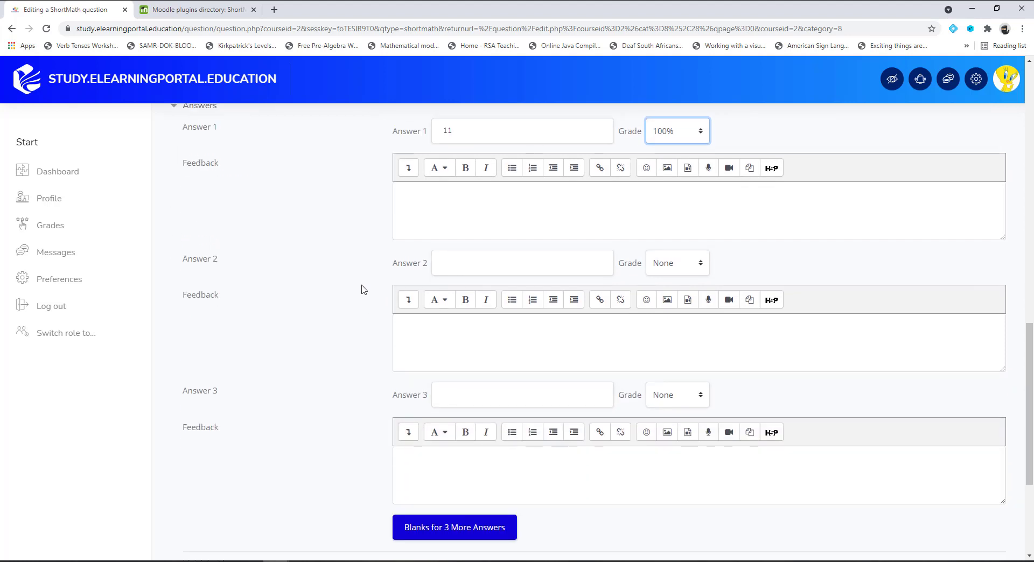
pyautogui.click(429, 464)
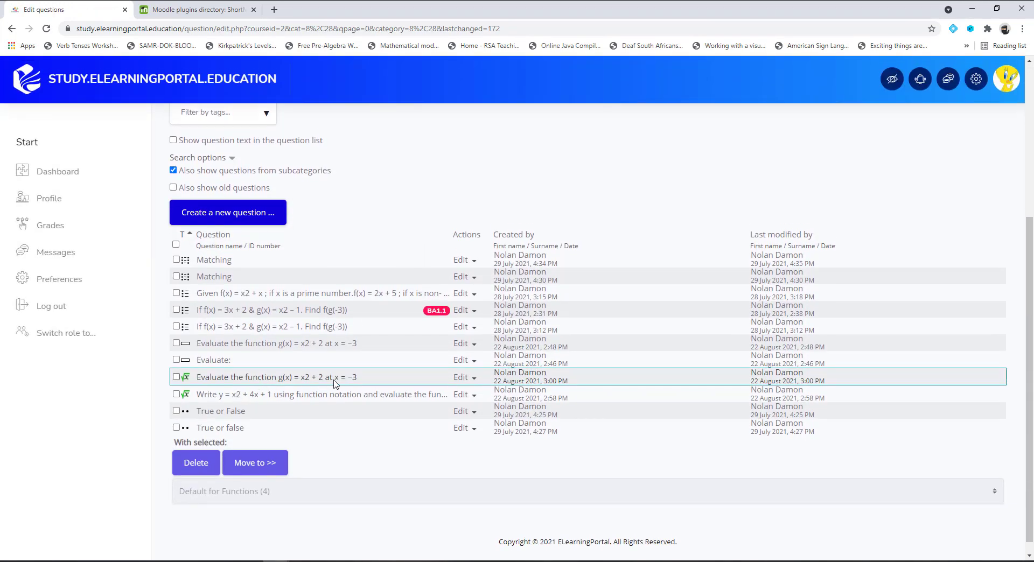
# Preview the ShortMath question on g(x) = x2 + 2, submit 11 as the answer, and return to the question bank.
pyautogui.click(473, 378)
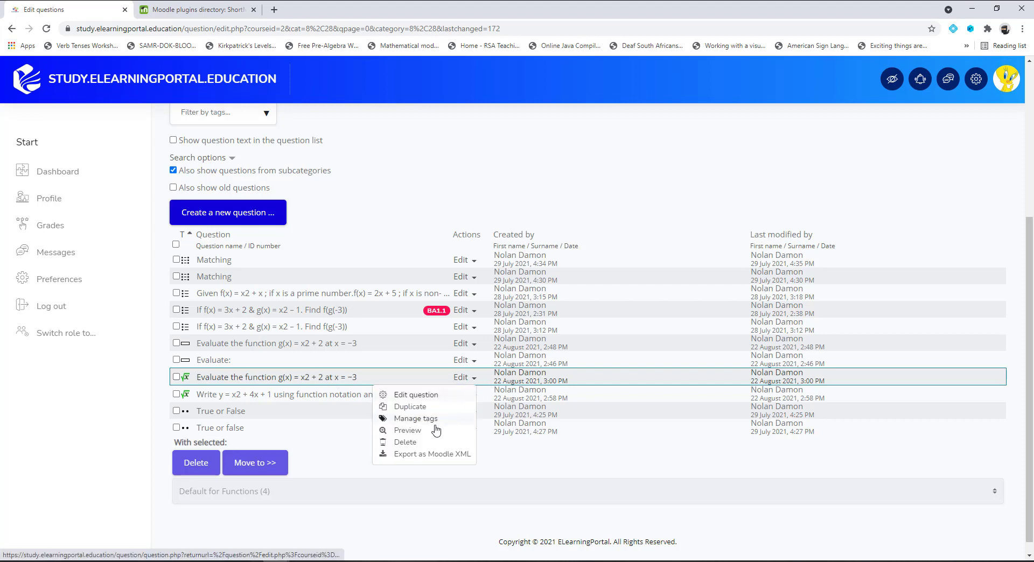
pyautogui.click(416, 431)
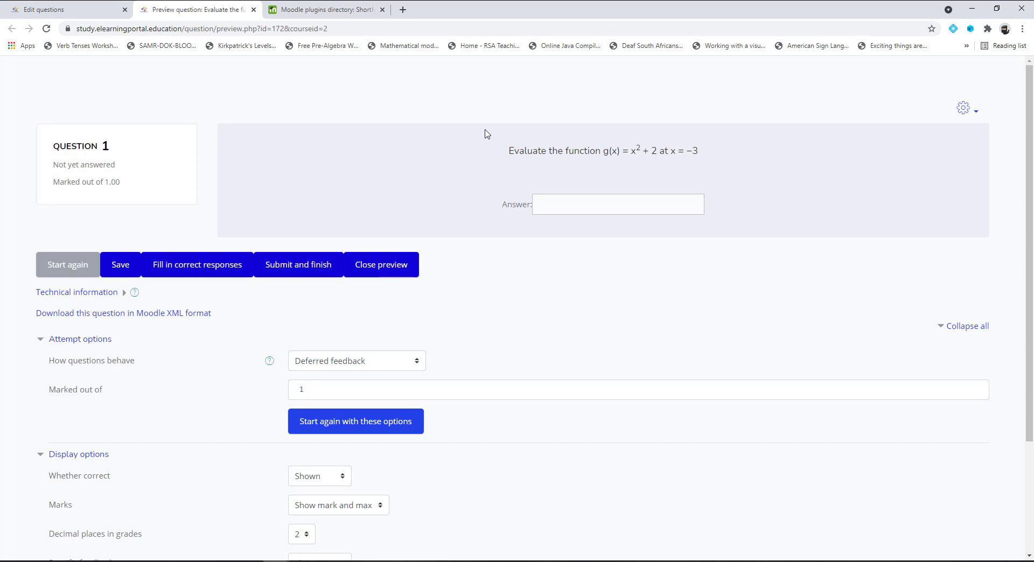
pyautogui.click(597, 205)
pyautogui.press('Return')
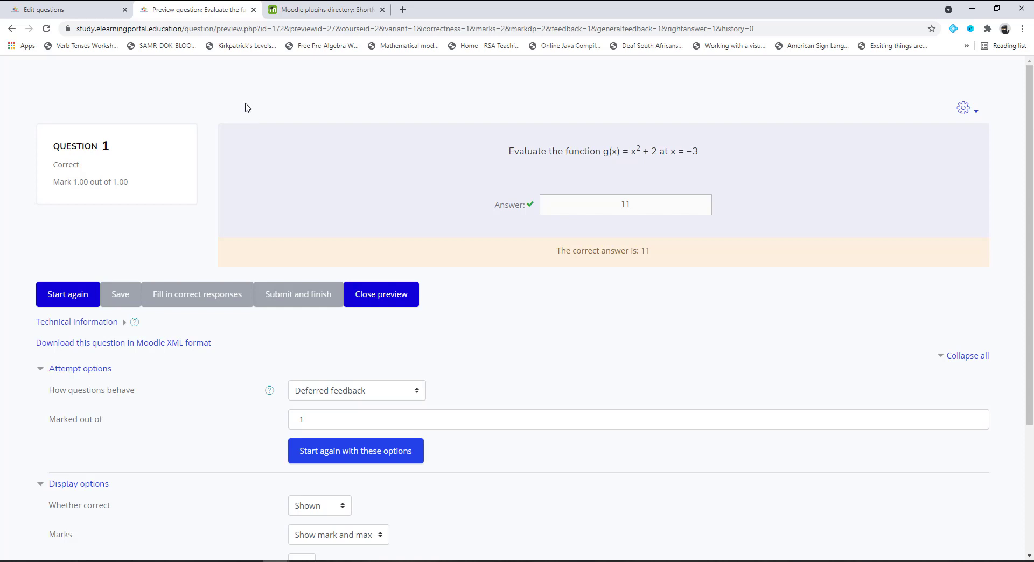
pyautogui.click(54, 9)
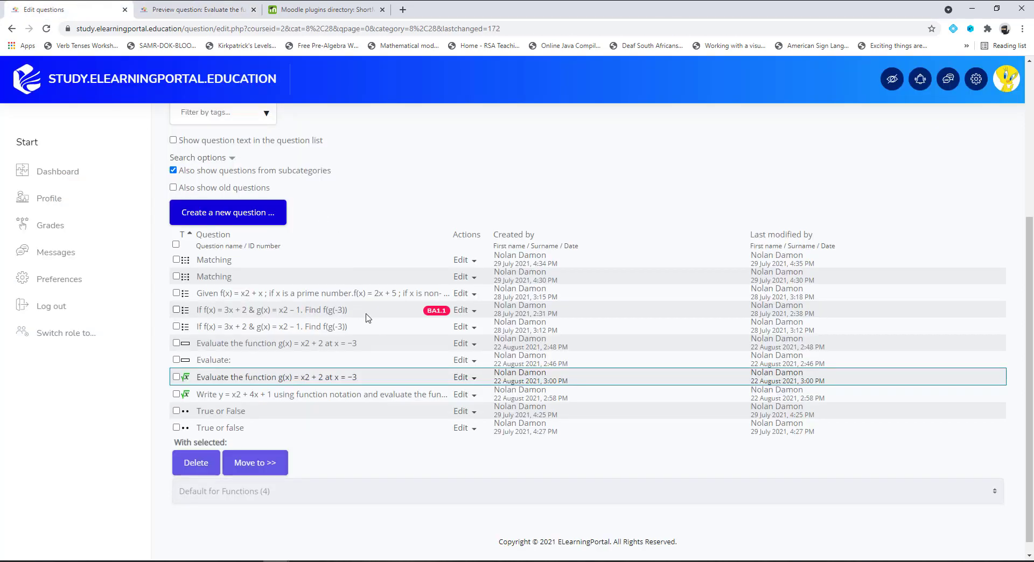
pyautogui.click(249, 213)
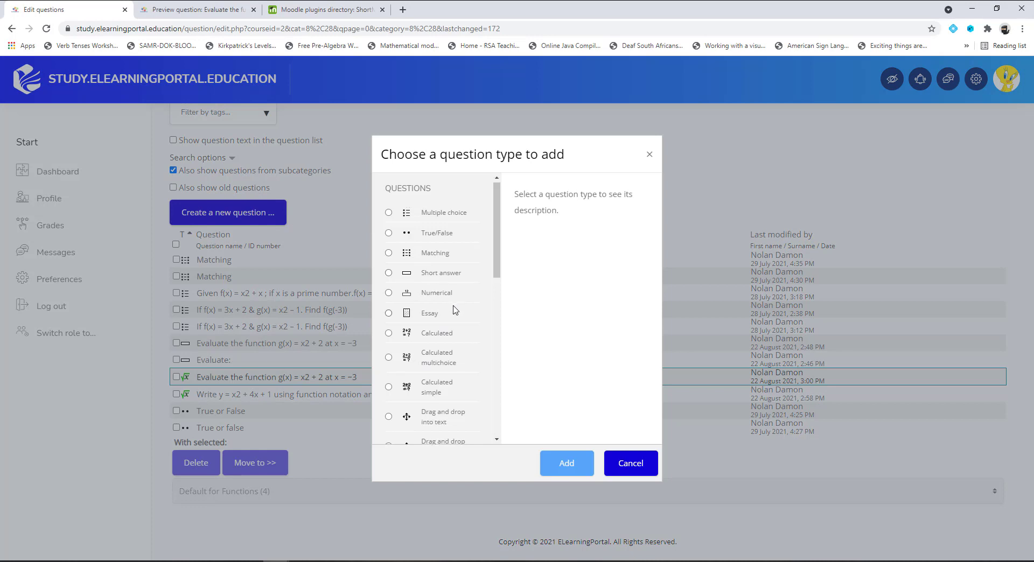
pyautogui.scroll(-3, 453, 311)
pyautogui.scroll(-2, 454, 311)
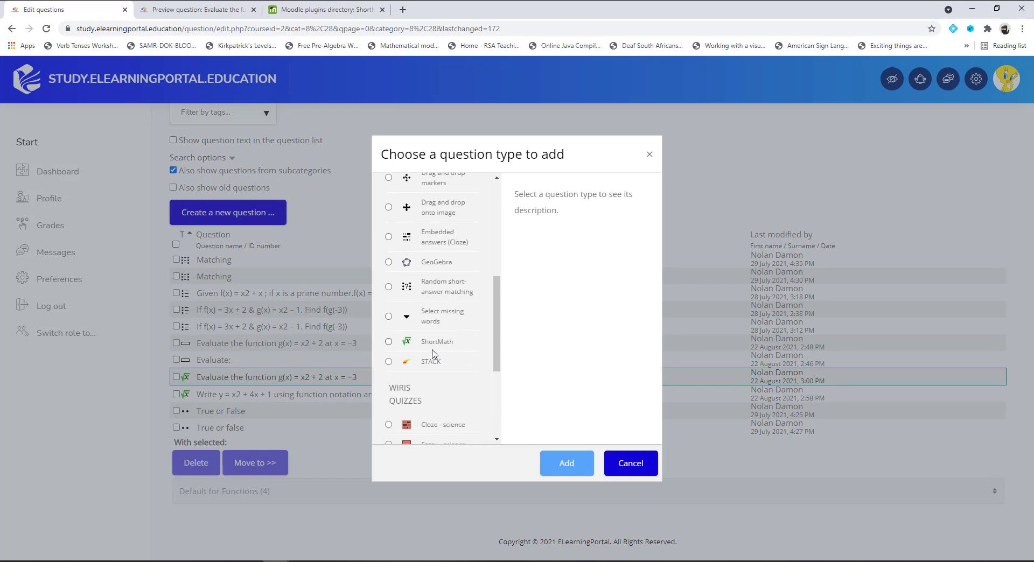
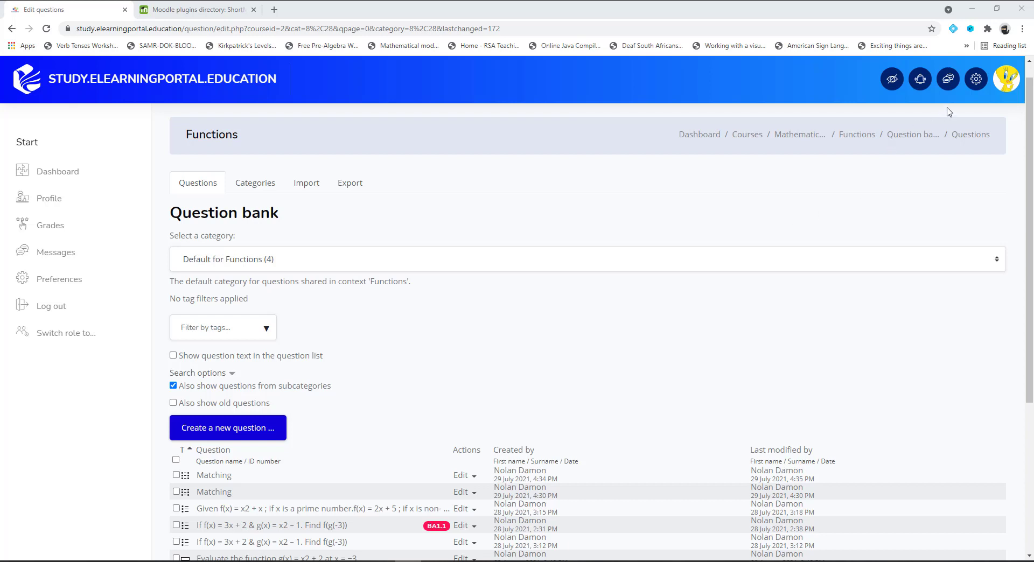
# Open the "Functions: Basics" quiz in the Basics section of the Functions course.
pyautogui.click(856, 135)
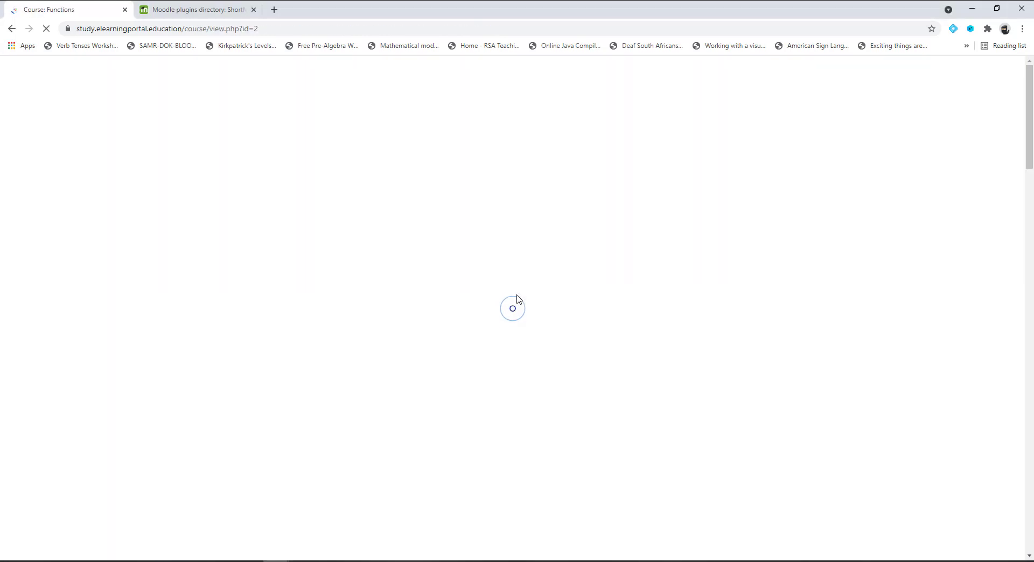
pyautogui.scroll(-4, 395, 306)
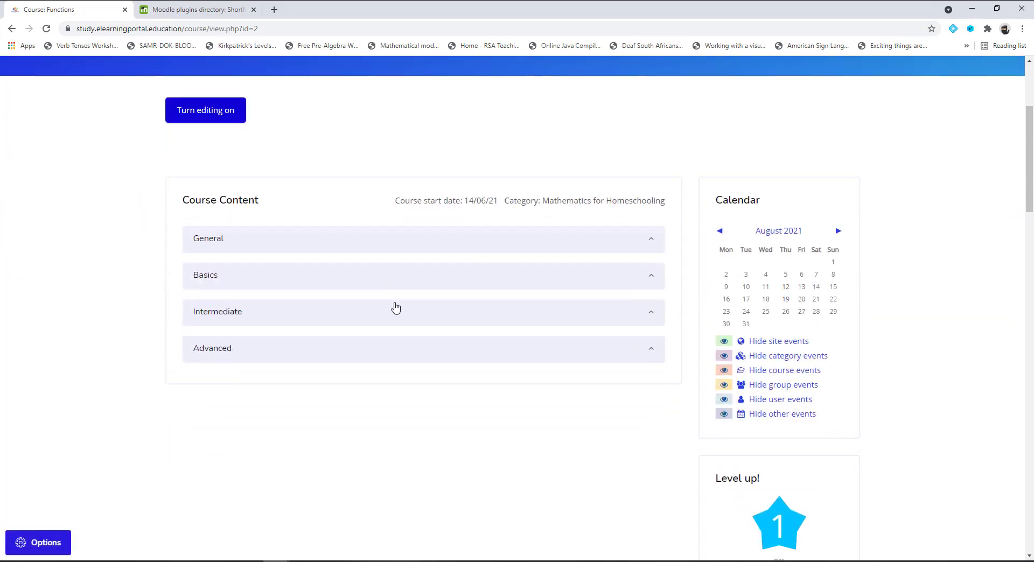
pyautogui.click(210, 250)
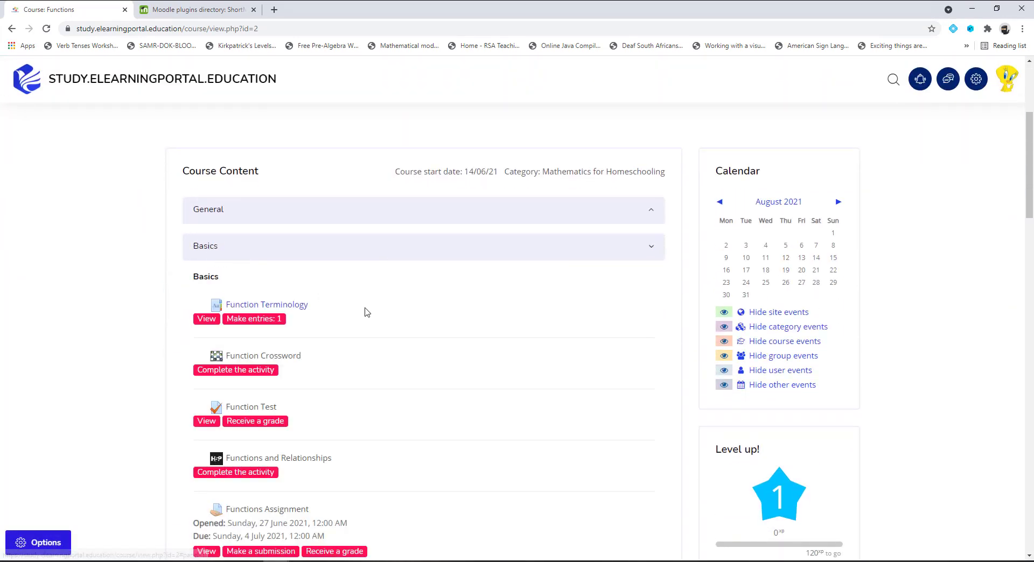
pyautogui.scroll(-2, 457, 300)
pyautogui.scroll(-4, 487, 314)
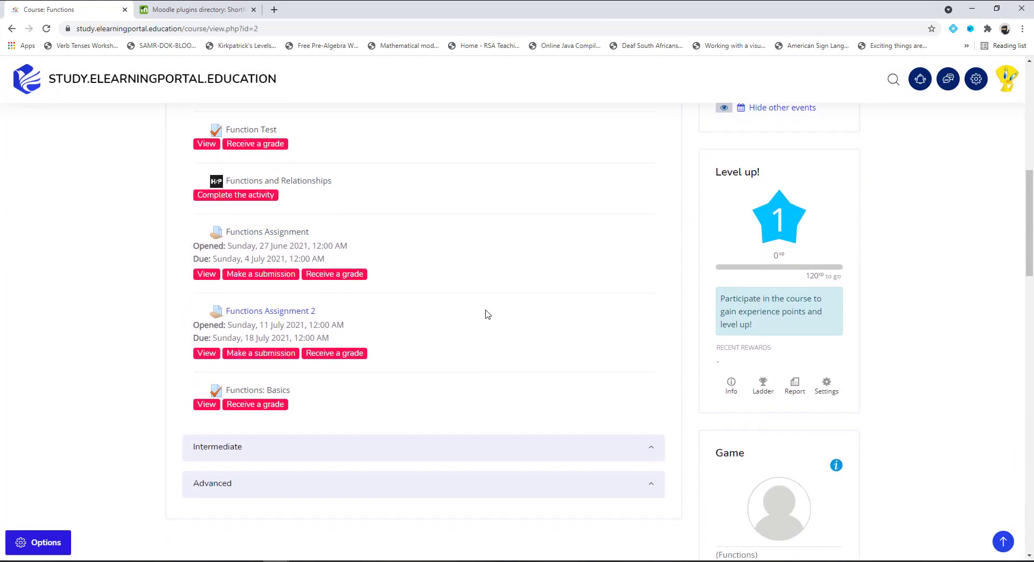
pyautogui.click(277, 347)
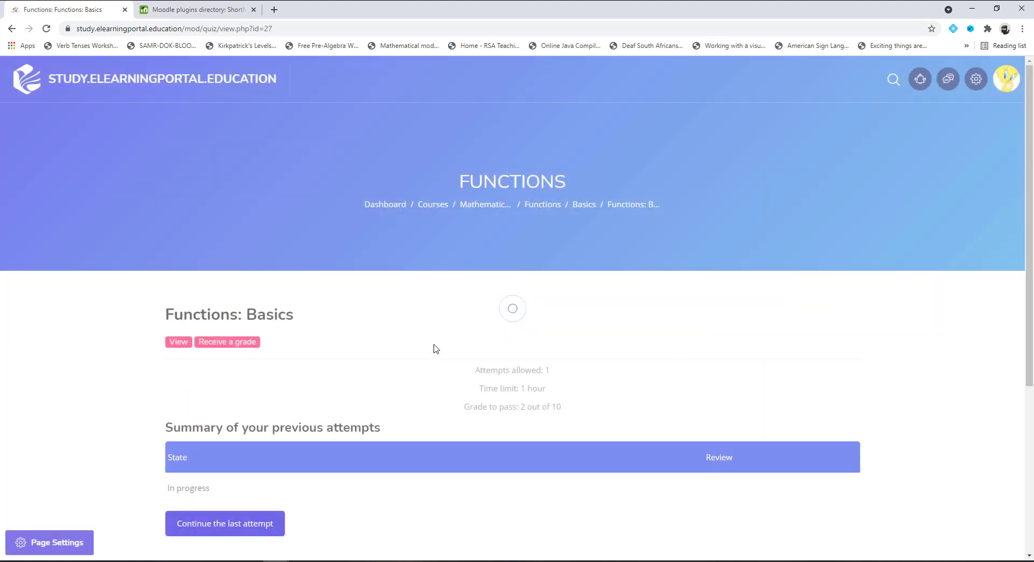
pyautogui.scroll(-3, 405, 328)
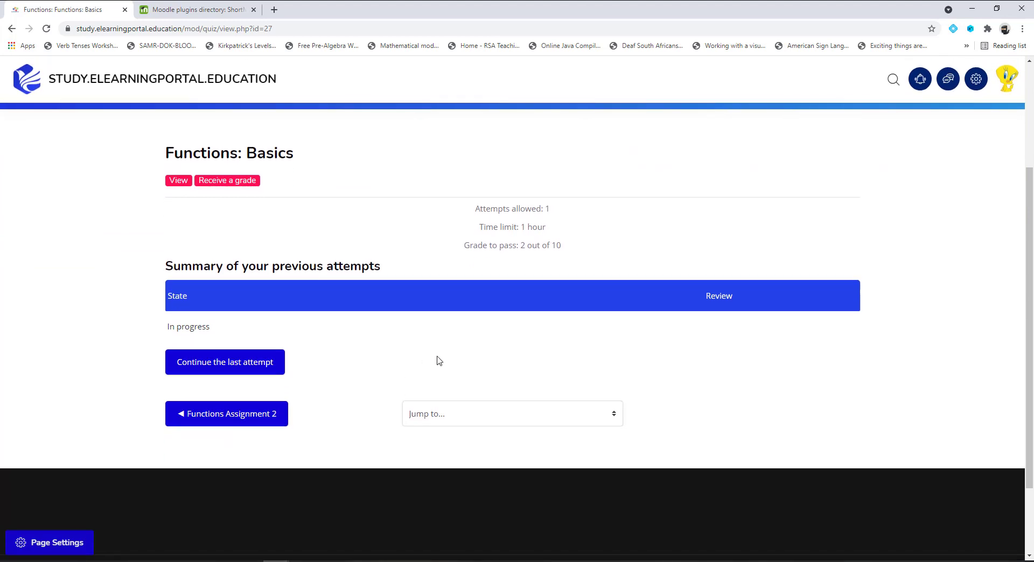
pyautogui.scroll(2, 511, 347)
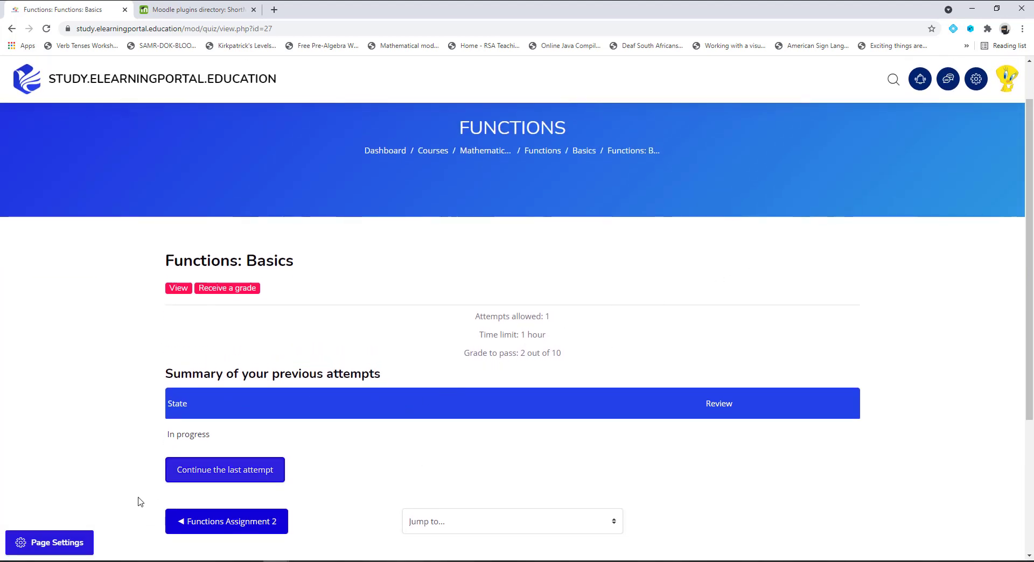
# Edit the Functions: Basics quiz and add the two short-answer and two ShortMath function evaluation questions from the question bank at the end.
pyautogui.click(74, 543)
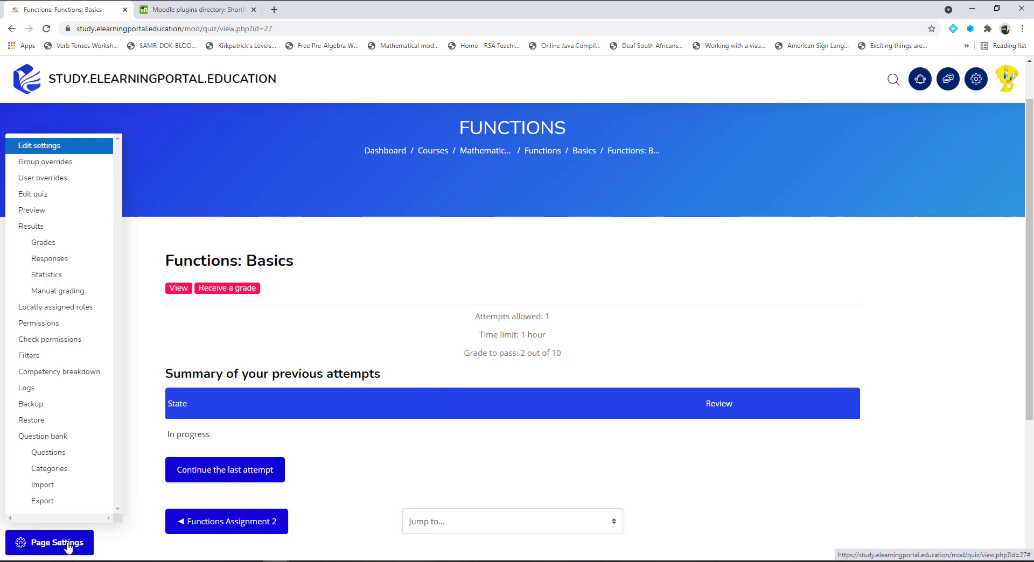
pyautogui.click(32, 197)
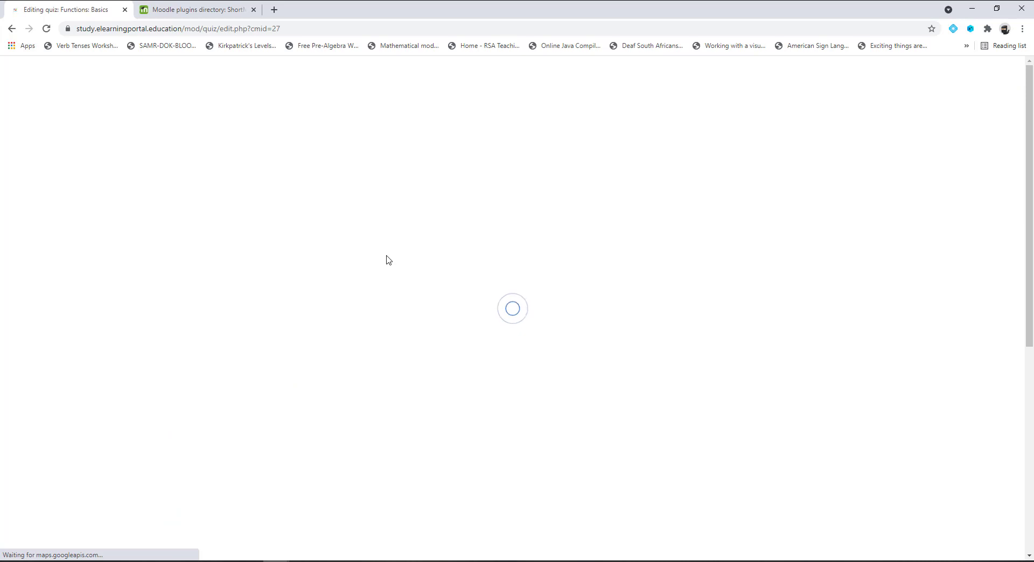
pyautogui.scroll(-3, 538, 319)
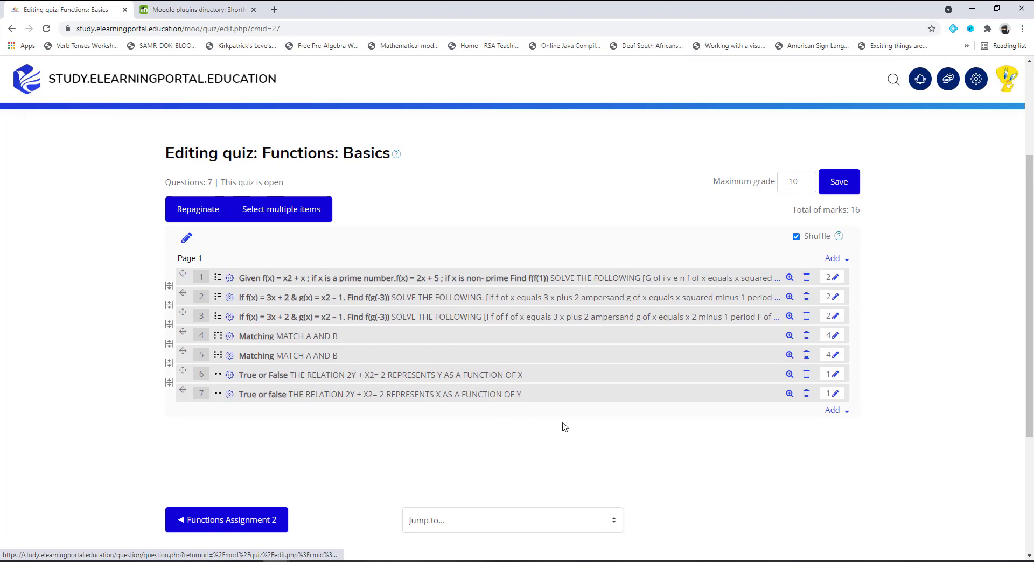
pyautogui.click(844, 412)
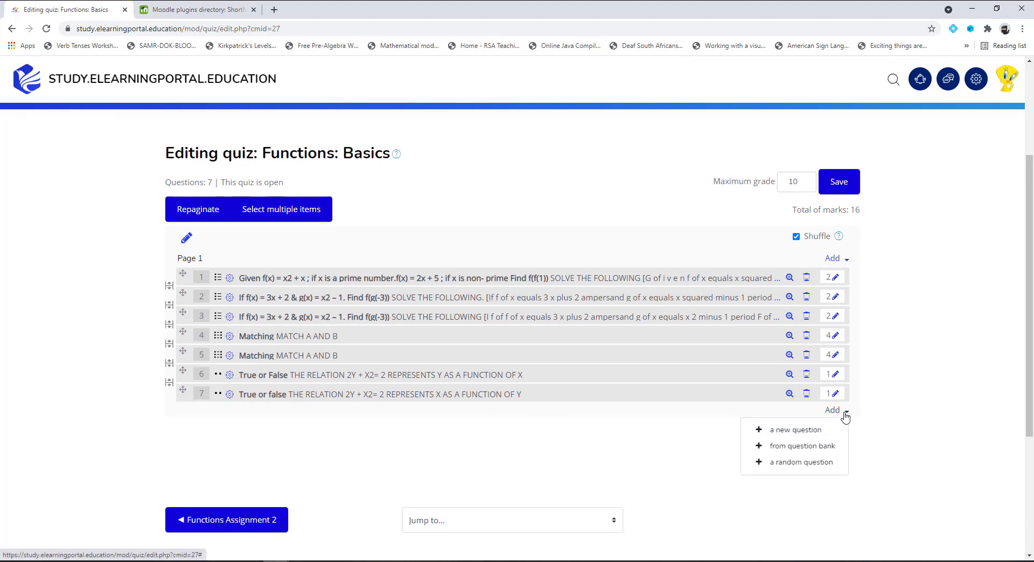
pyautogui.click(795, 447)
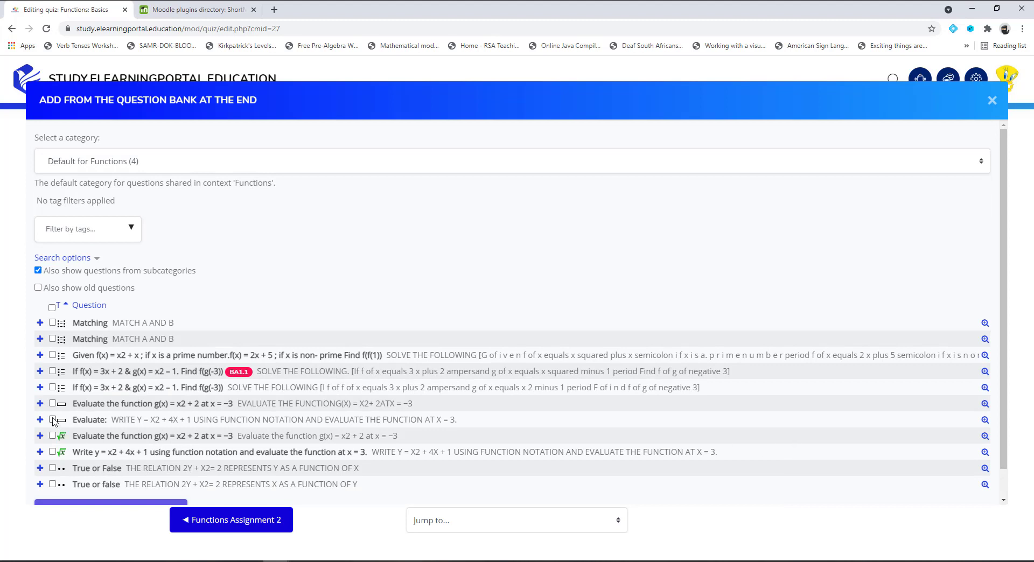
pyautogui.click(53, 404)
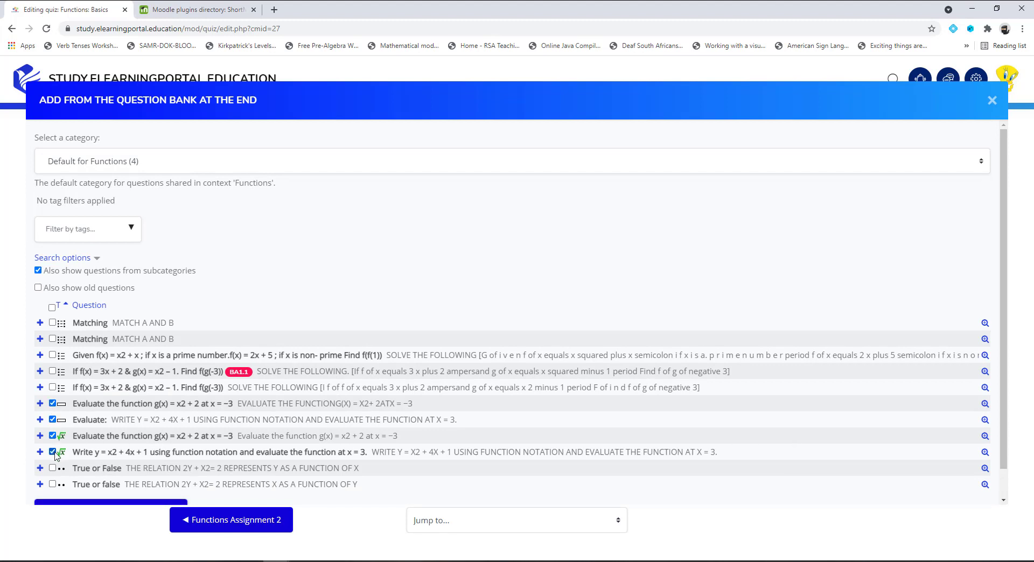
pyautogui.scroll(-1, 311, 456)
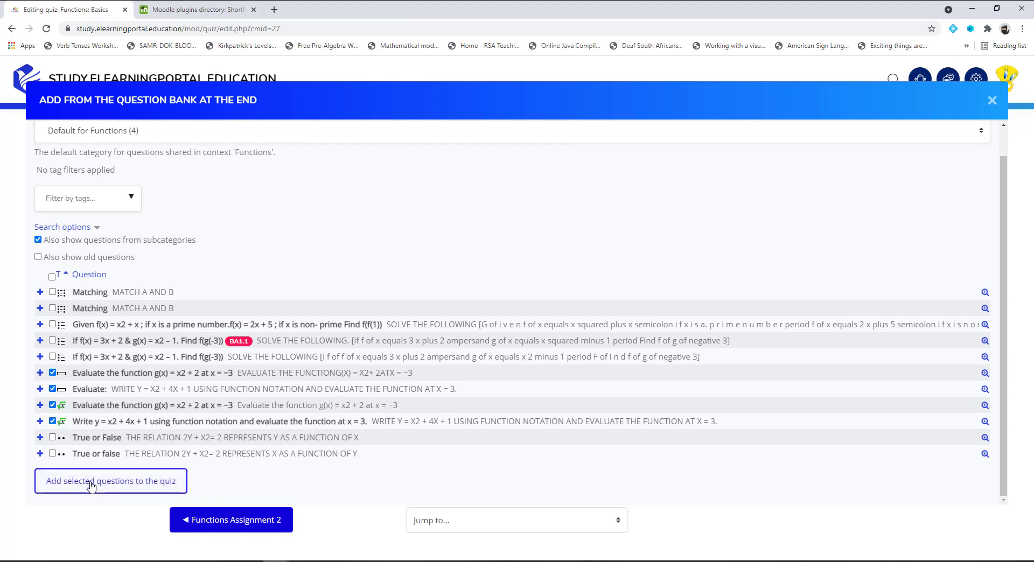
pyautogui.click(119, 488)
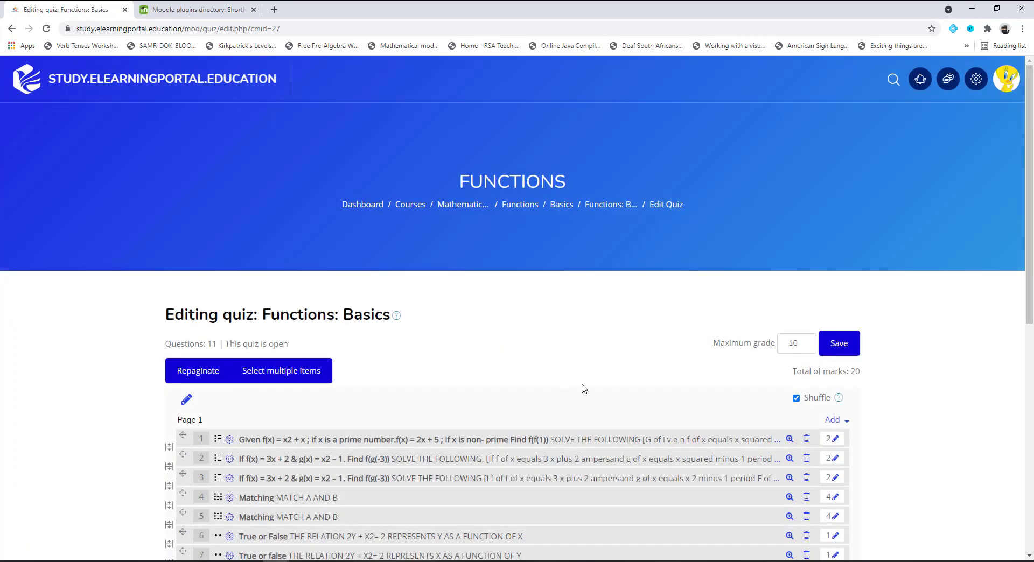
# Save the quiz with a maximum grade of 10 and return to the Functions: Basics quiz page.
pyautogui.scroll(-3, 581, 388)
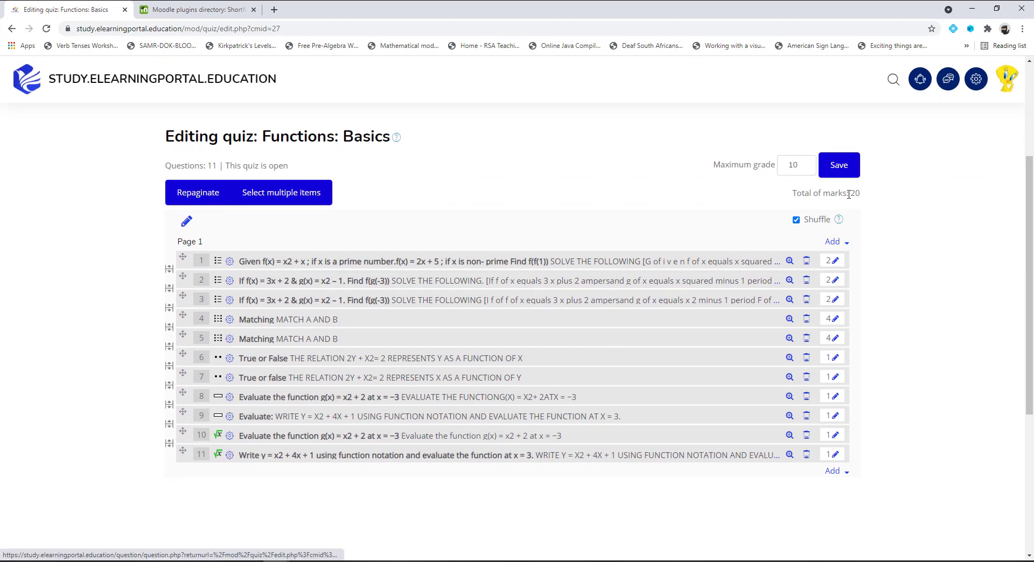
pyautogui.click(843, 167)
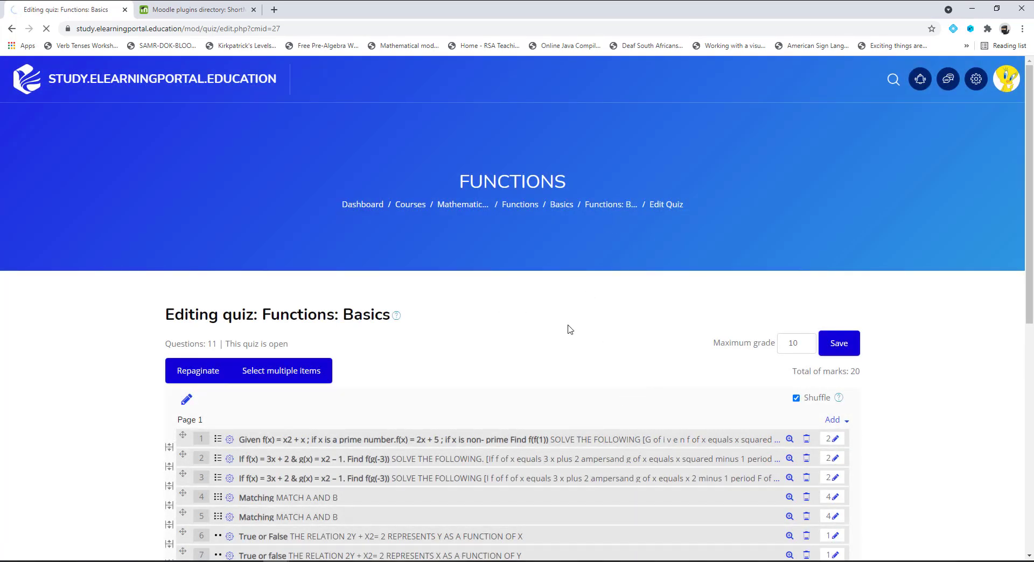
pyautogui.scroll(-1, 388, 385)
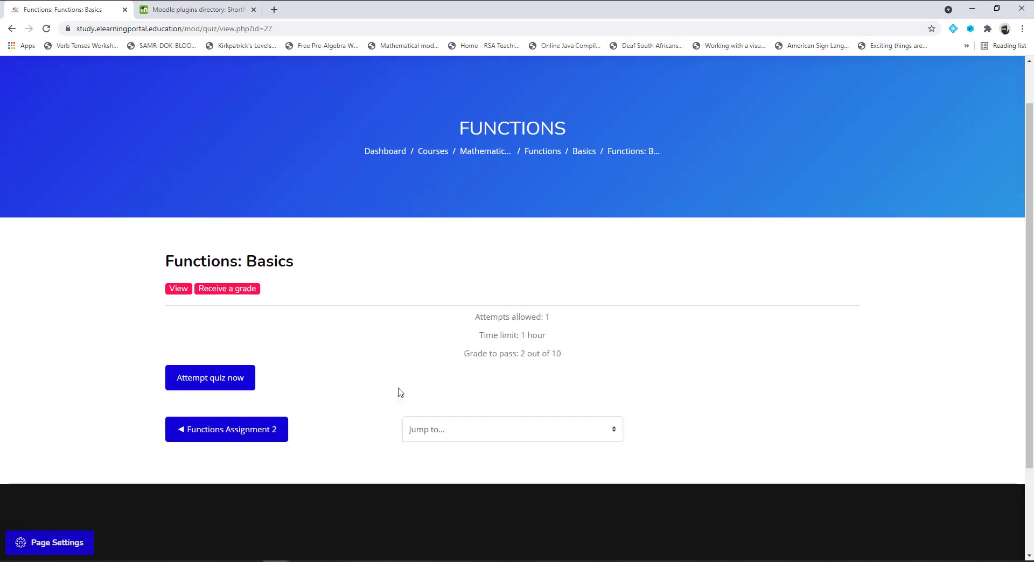
# Preview the Functions: Basics quiz and start the timed attempt.
pyautogui.click(68, 545)
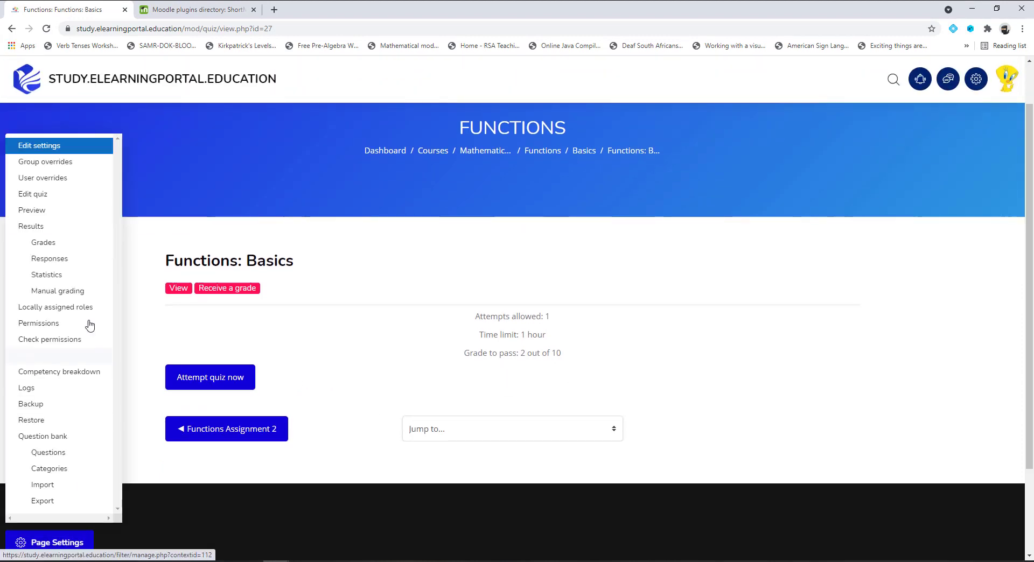
pyautogui.click(34, 213)
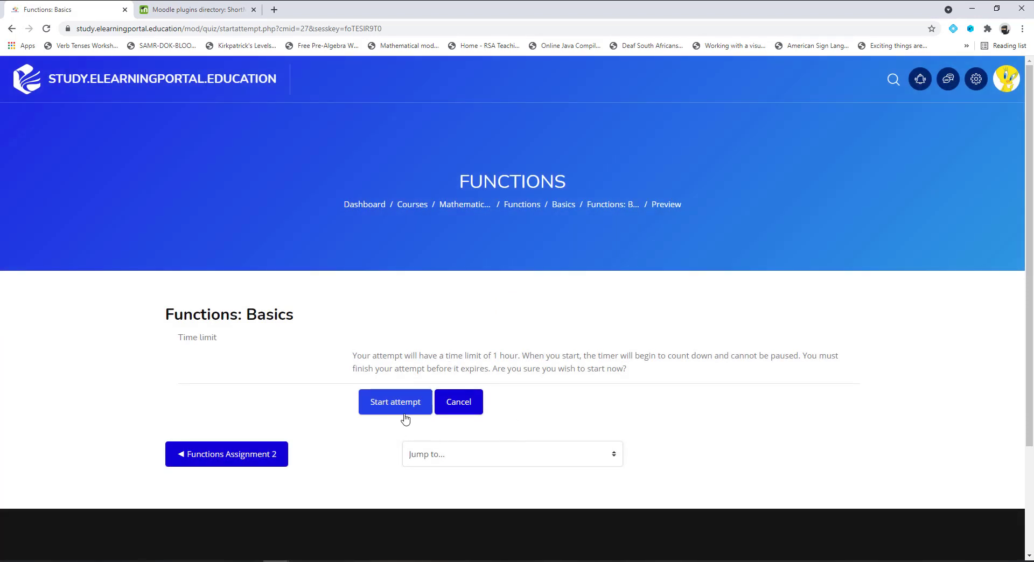
pyautogui.click(400, 408)
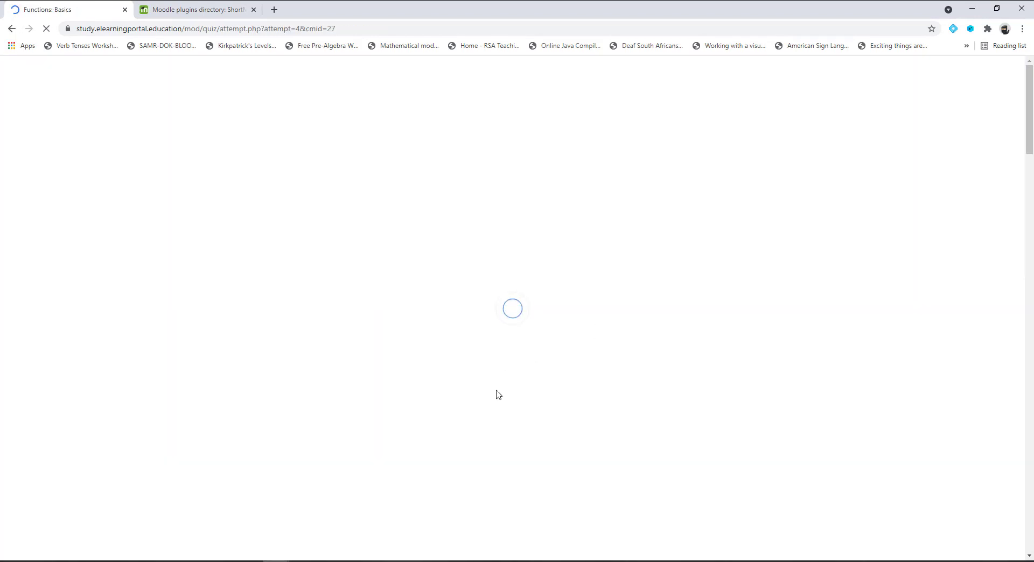
# Look through all questions in the quiz preview, comparing the ShortMath function questions with their short-answer versions.
pyautogui.scroll(-3, 377, 296)
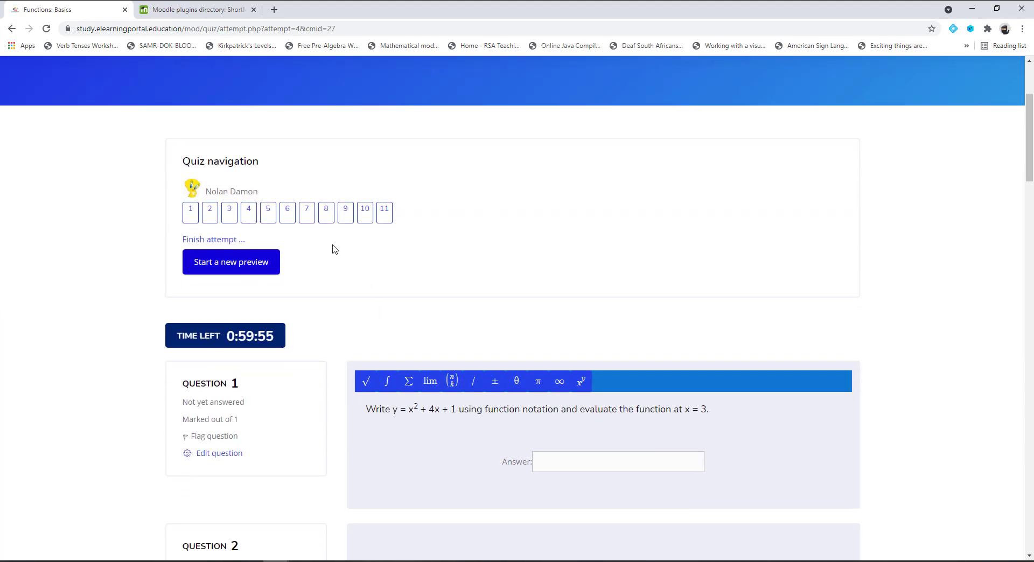
pyautogui.scroll(-5, 447, 236)
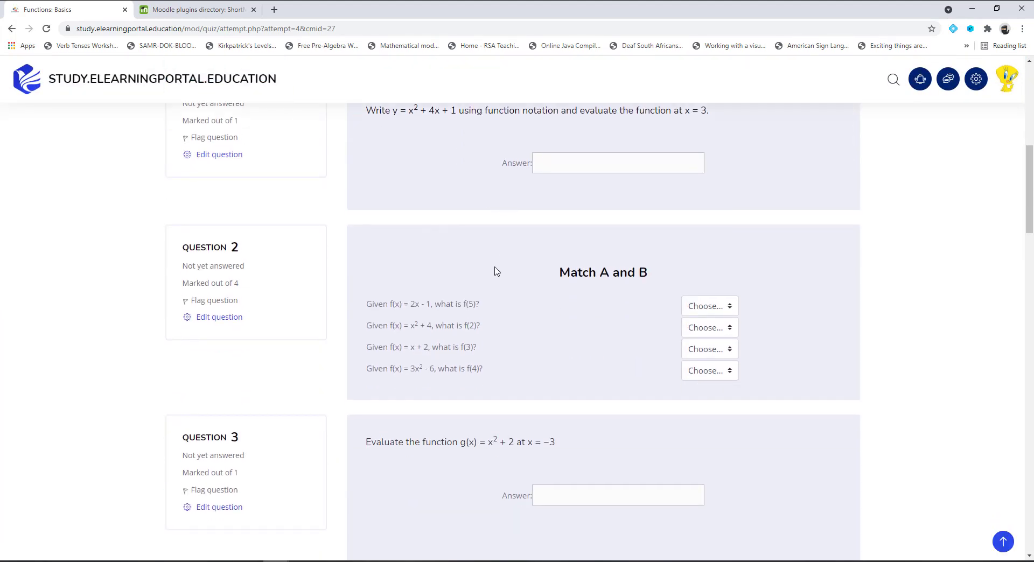
pyautogui.scroll(2, 494, 269)
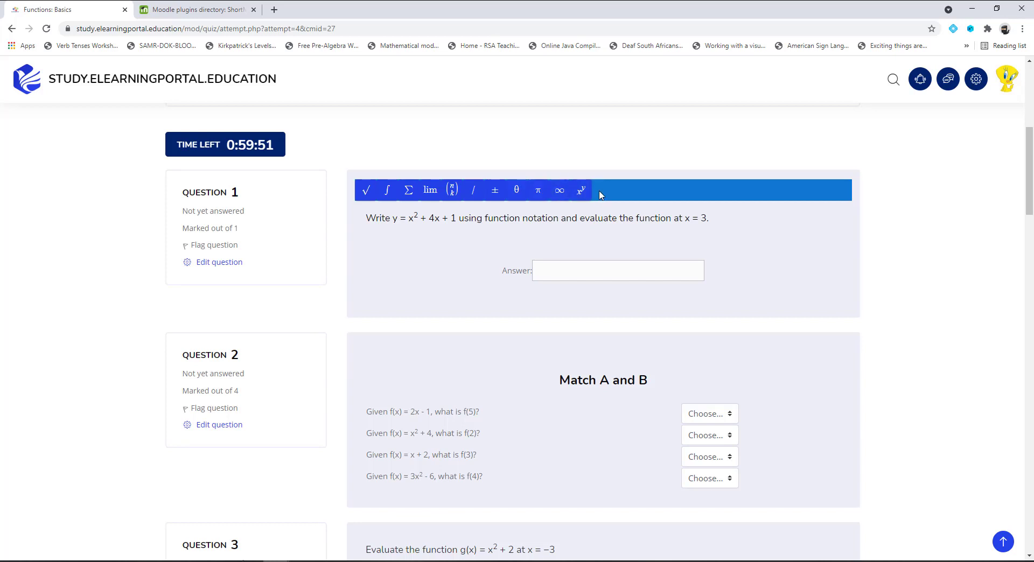
pyautogui.scroll(-10, 517, 322)
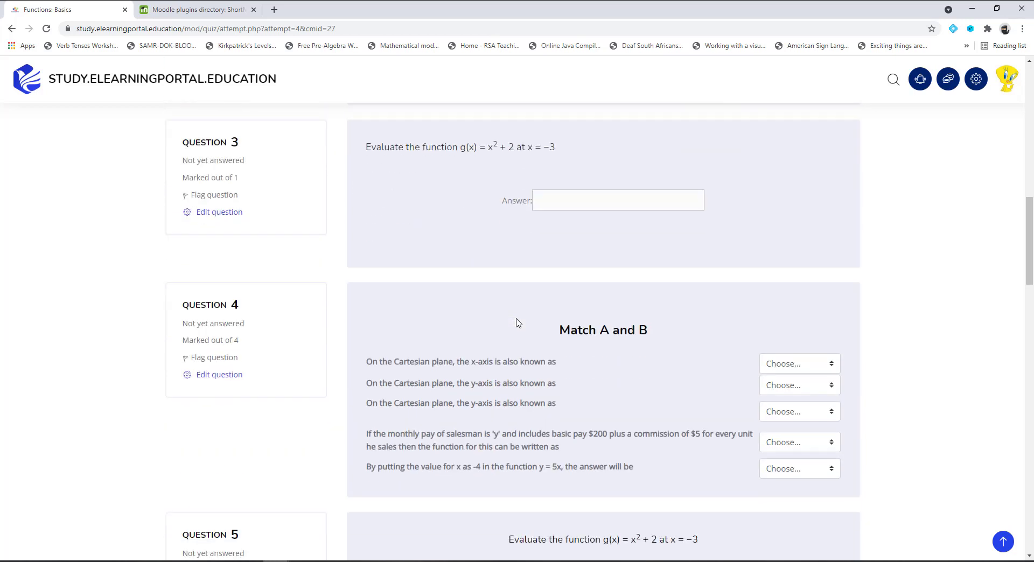
pyautogui.scroll(6, 517, 319)
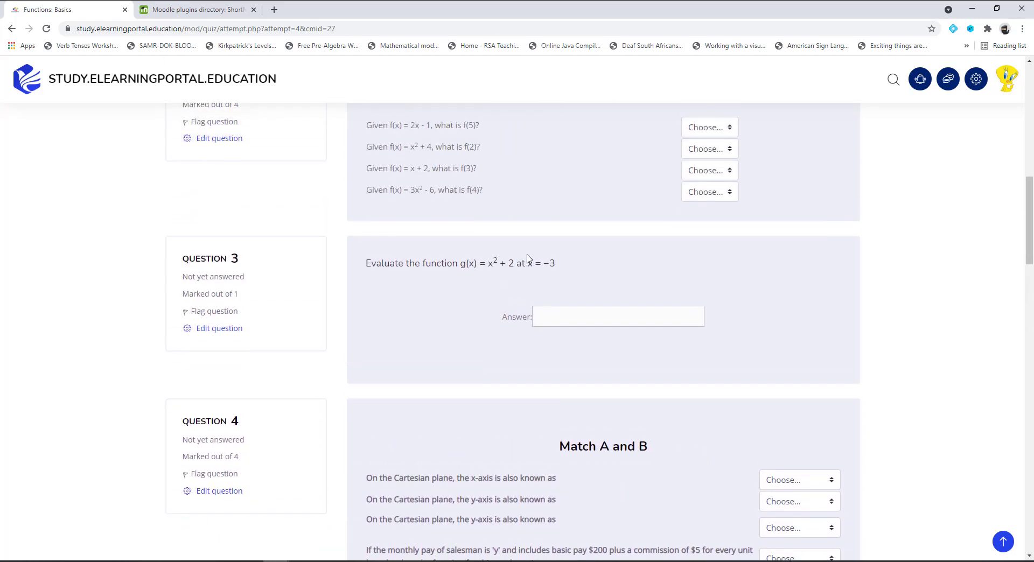
pyautogui.scroll(-10, 483, 299)
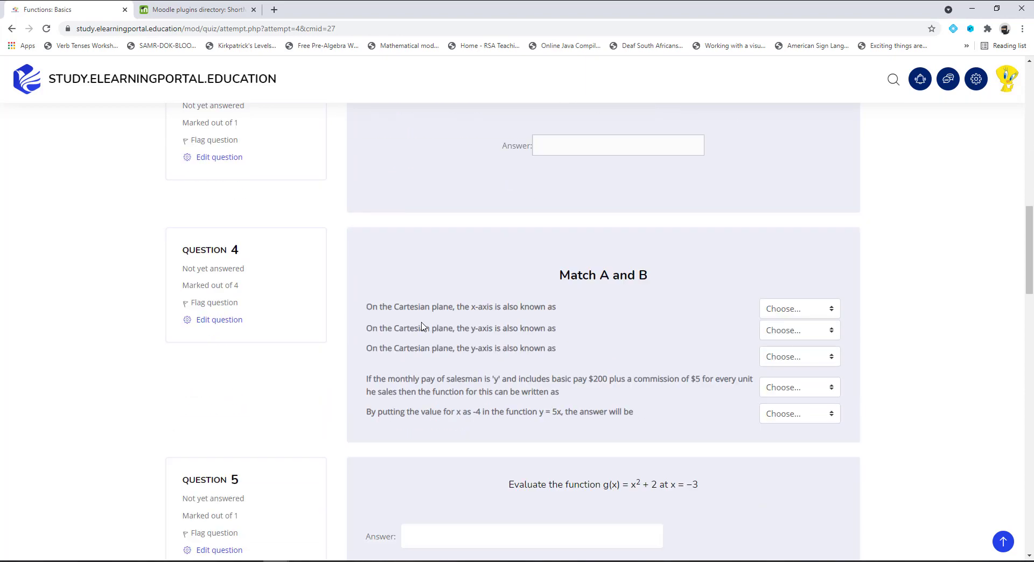
pyautogui.scroll(2, 593, 233)
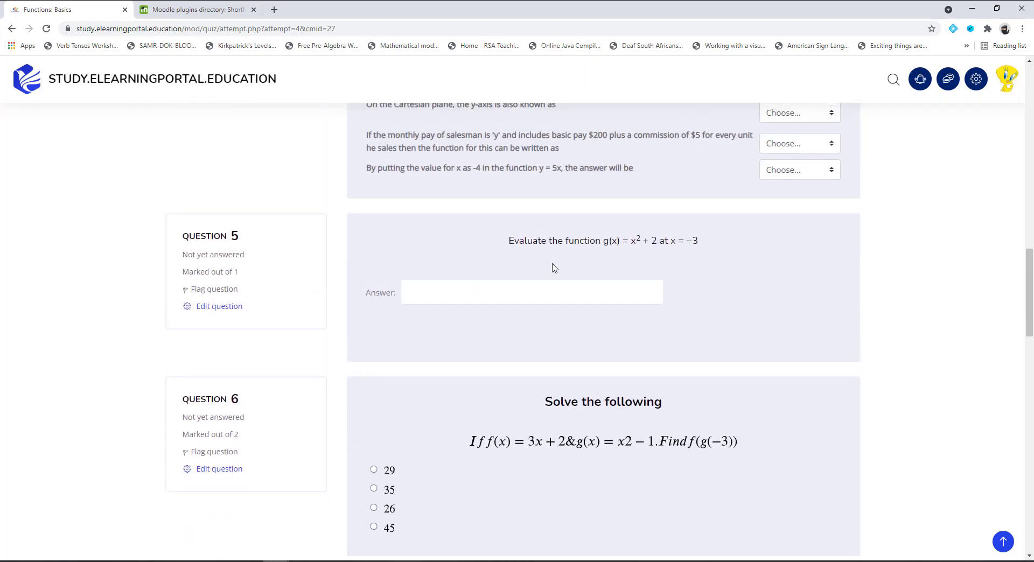
pyautogui.scroll(-13, 551, 264)
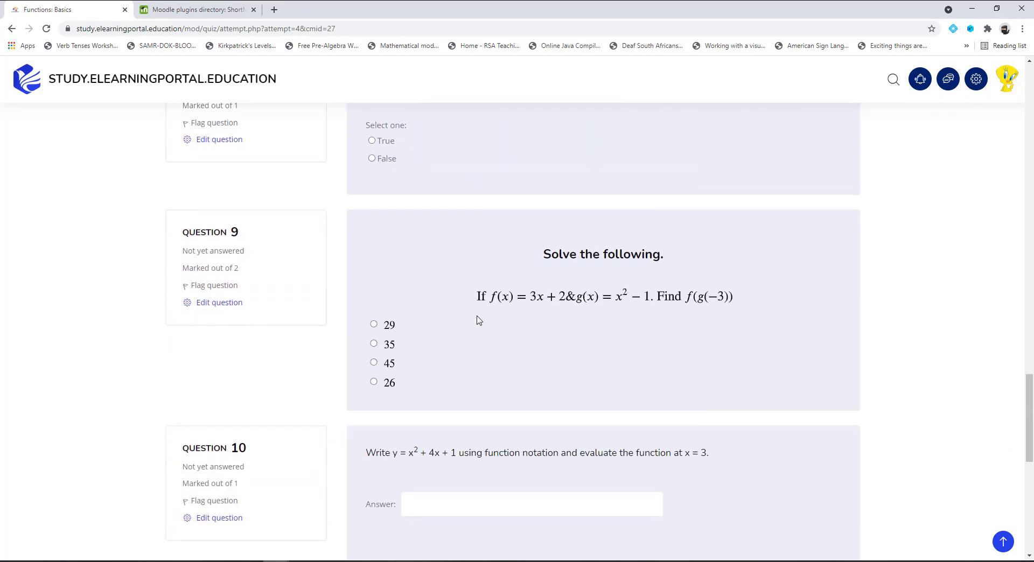
pyautogui.scroll(-4, 482, 308)
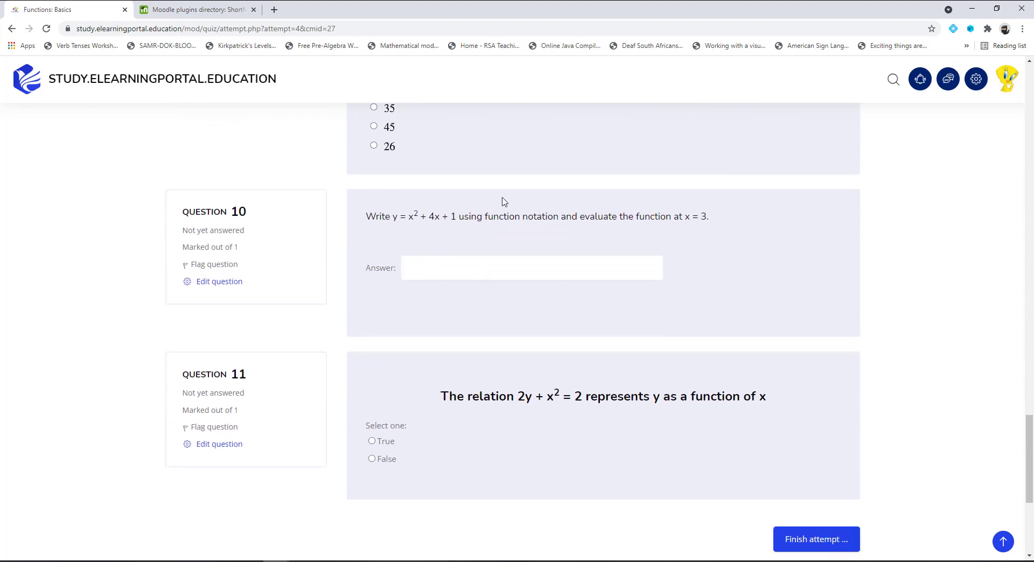
pyautogui.scroll(1, 485, 330)
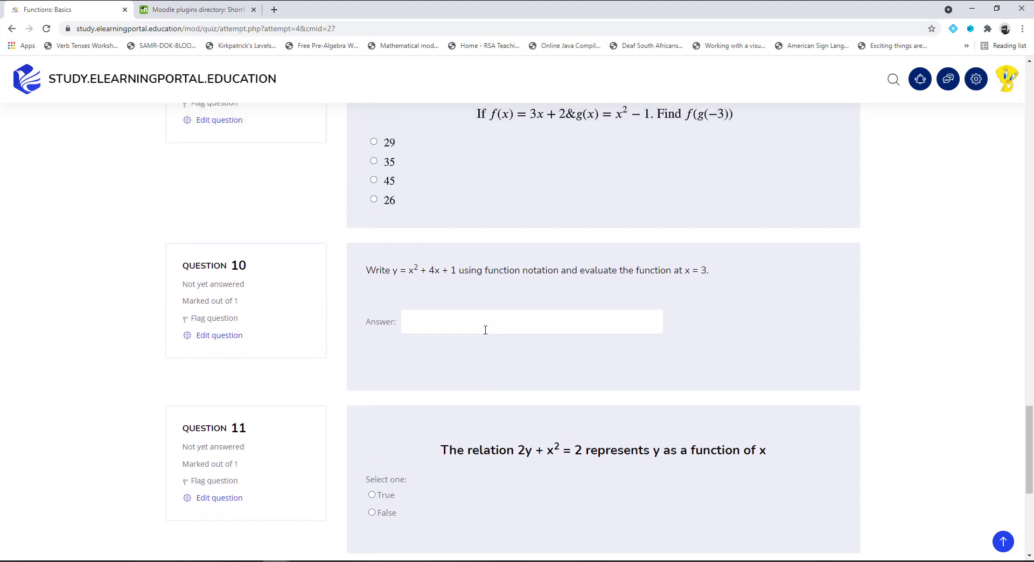
pyautogui.scroll(4, 538, 380)
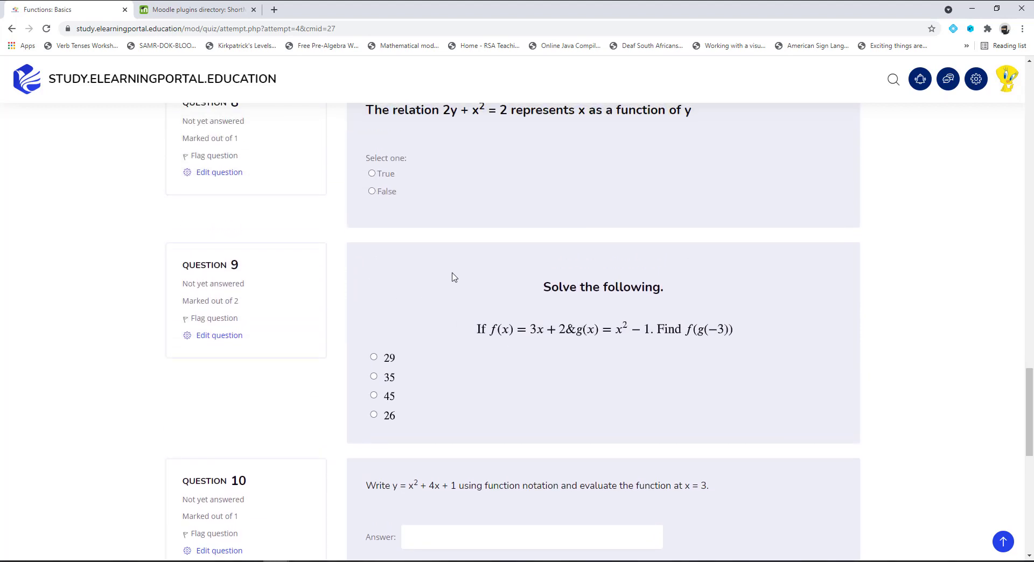
pyautogui.scroll(8, 452, 285)
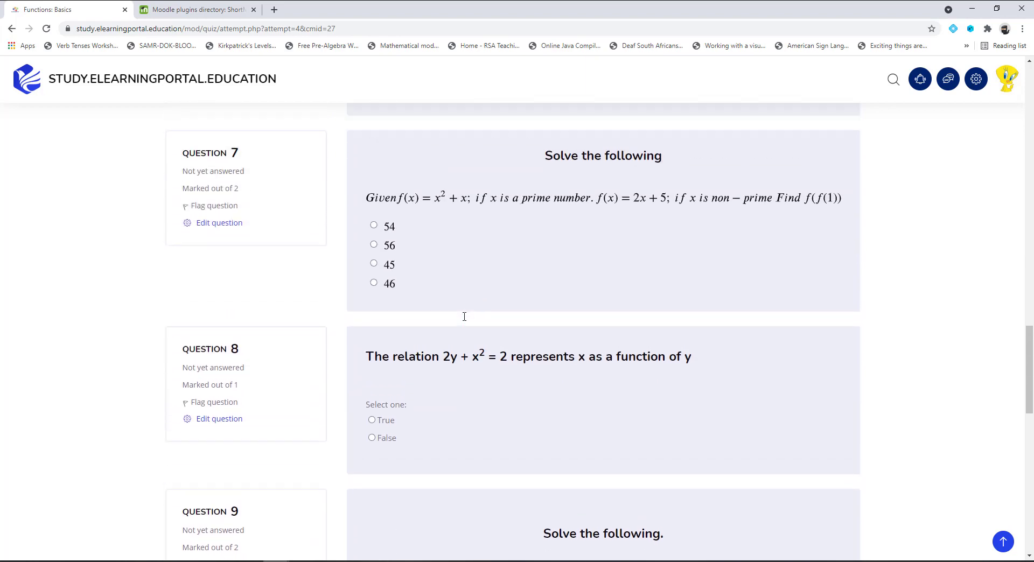
pyautogui.scroll(16, 466, 321)
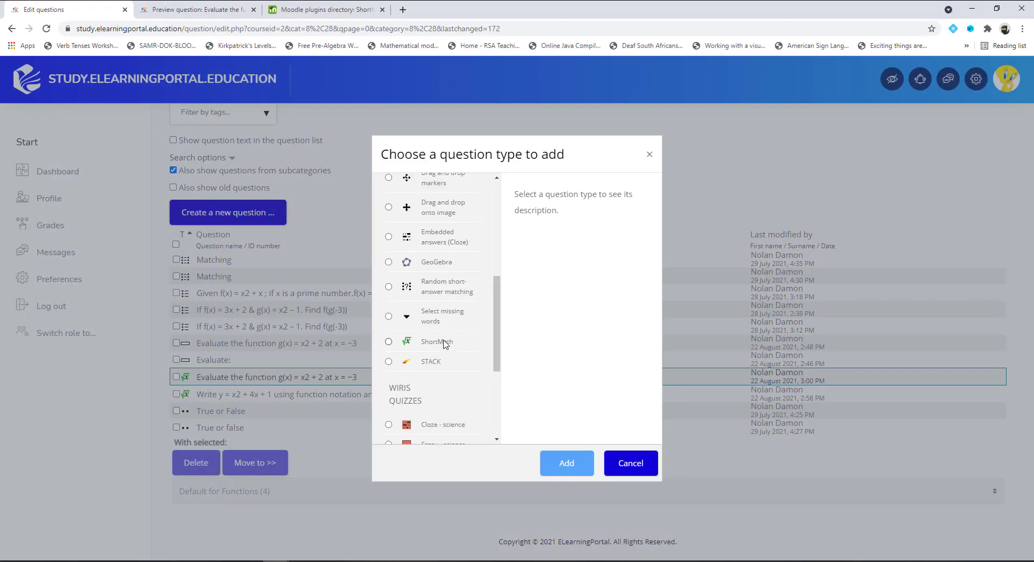
pyautogui.scroll(5, 443, 344)
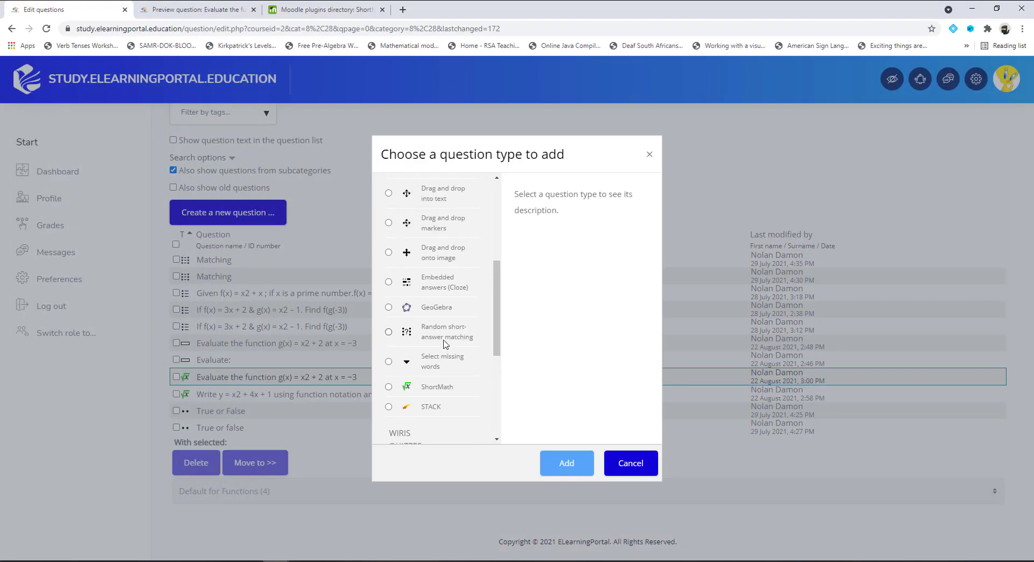